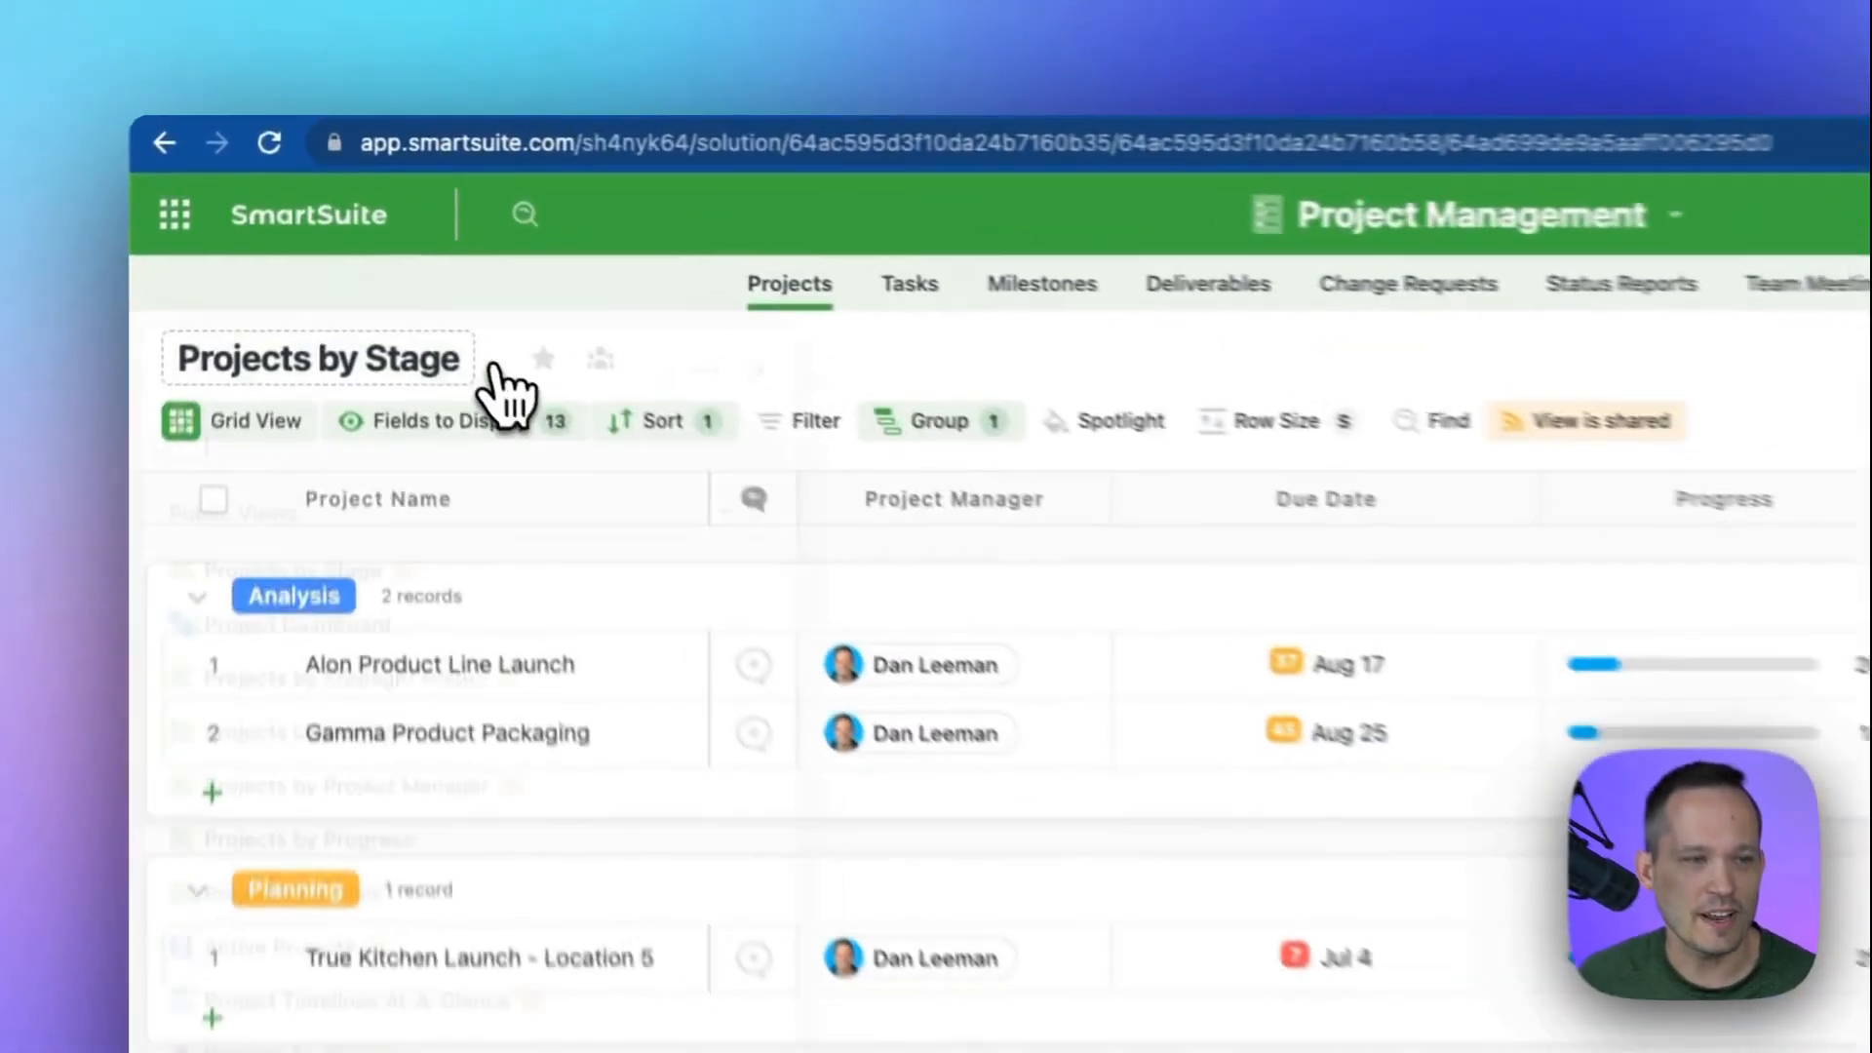
Create a new private chart view named "Project Burn".
left_click(397, 249)
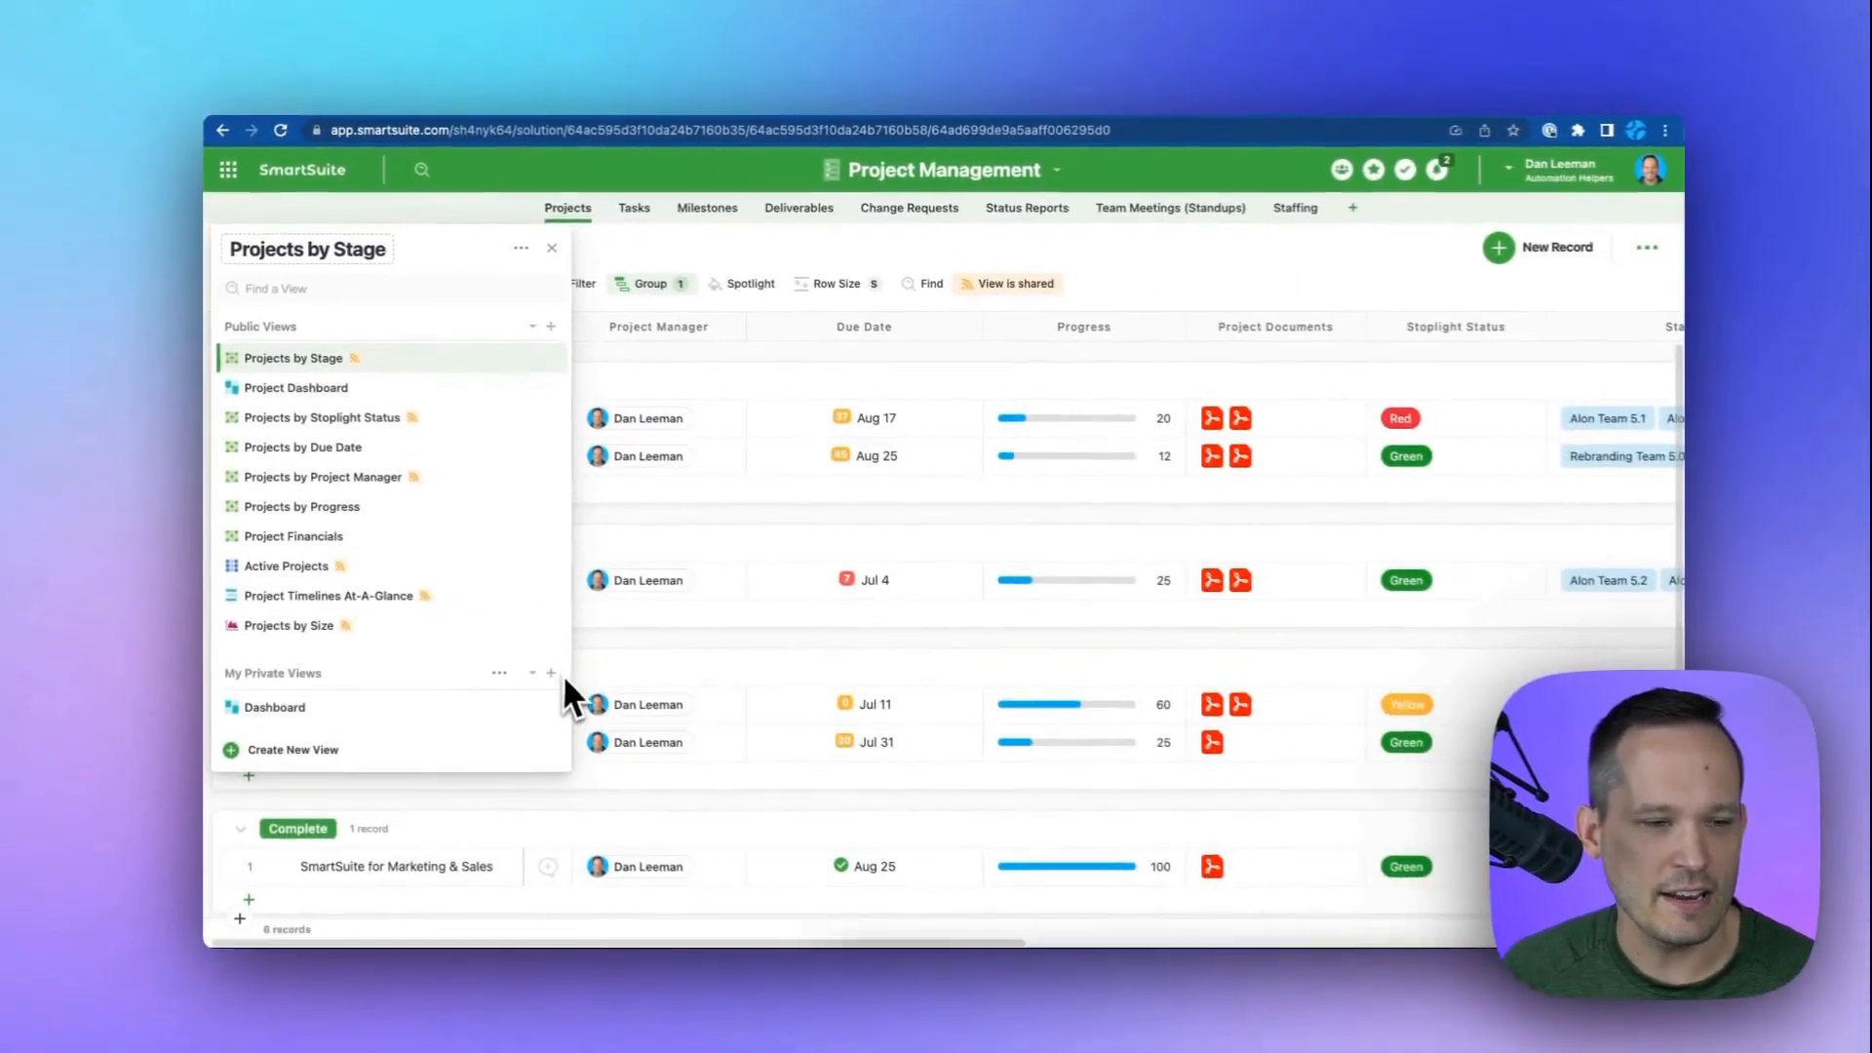
left_click(548, 667)
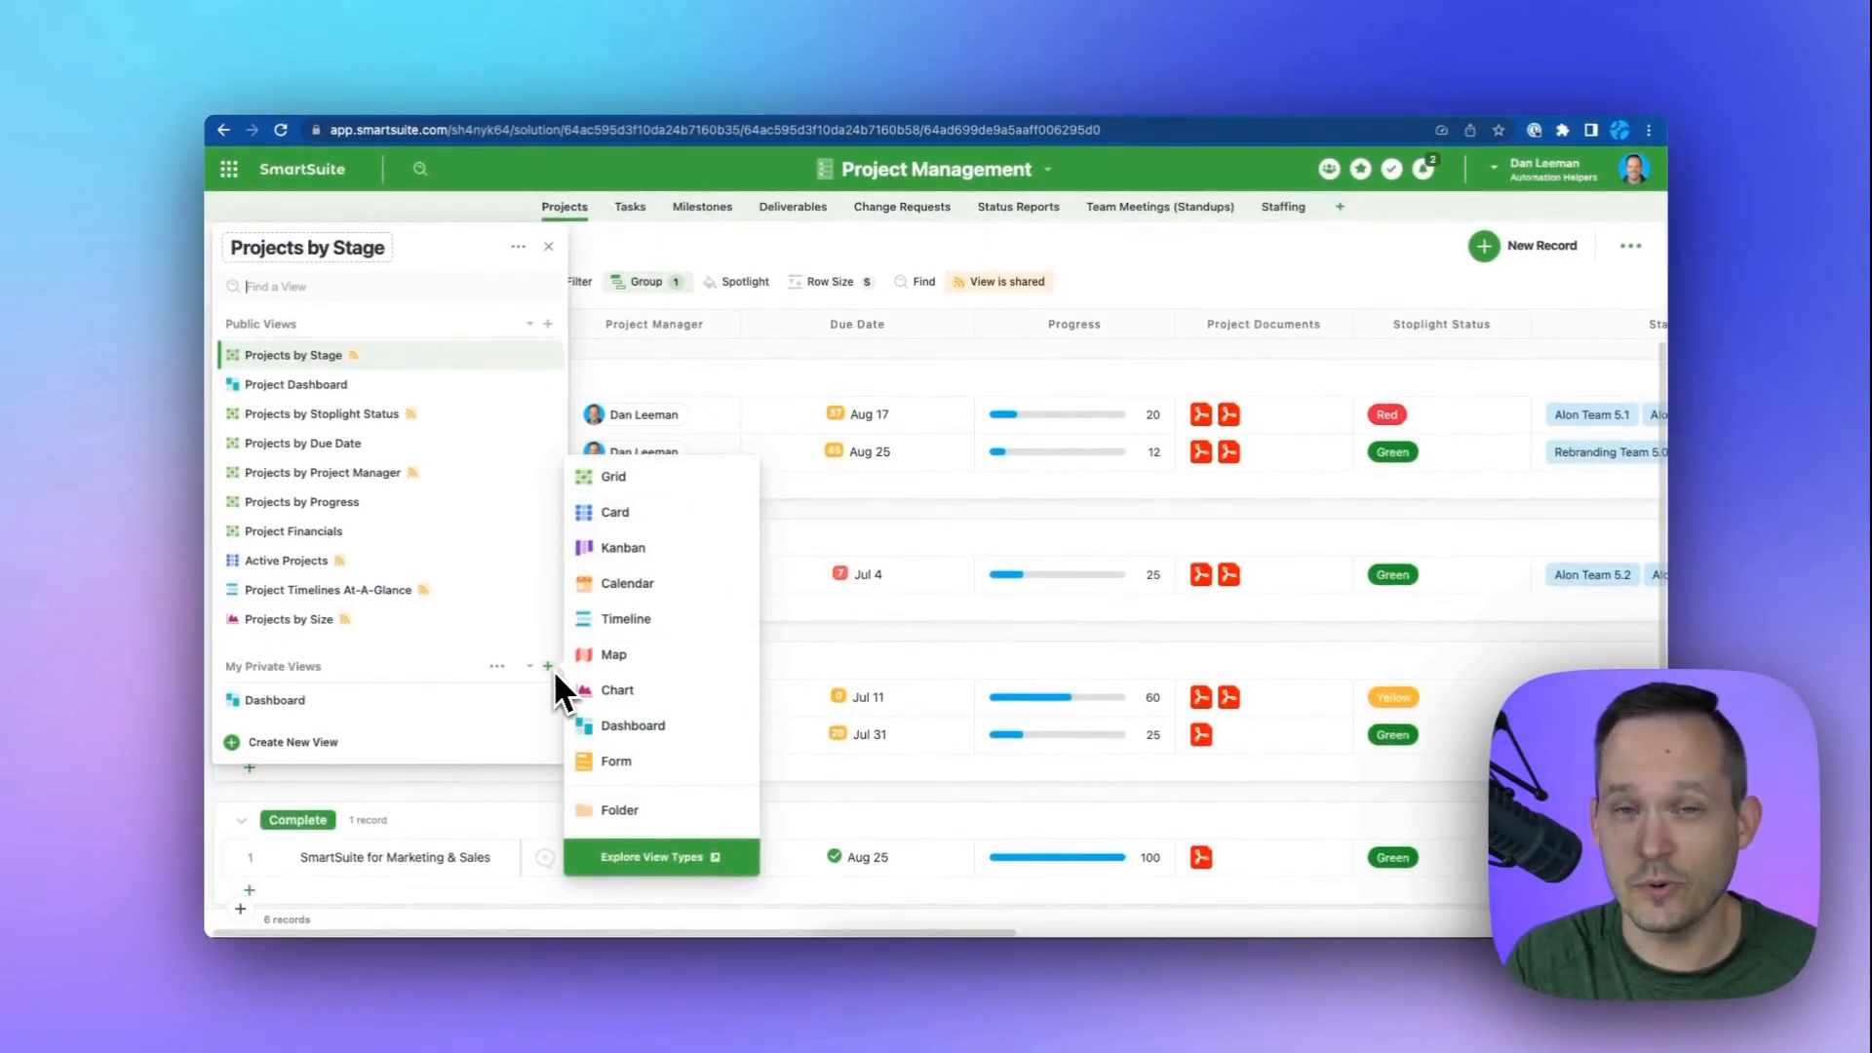
left_click(618, 695)
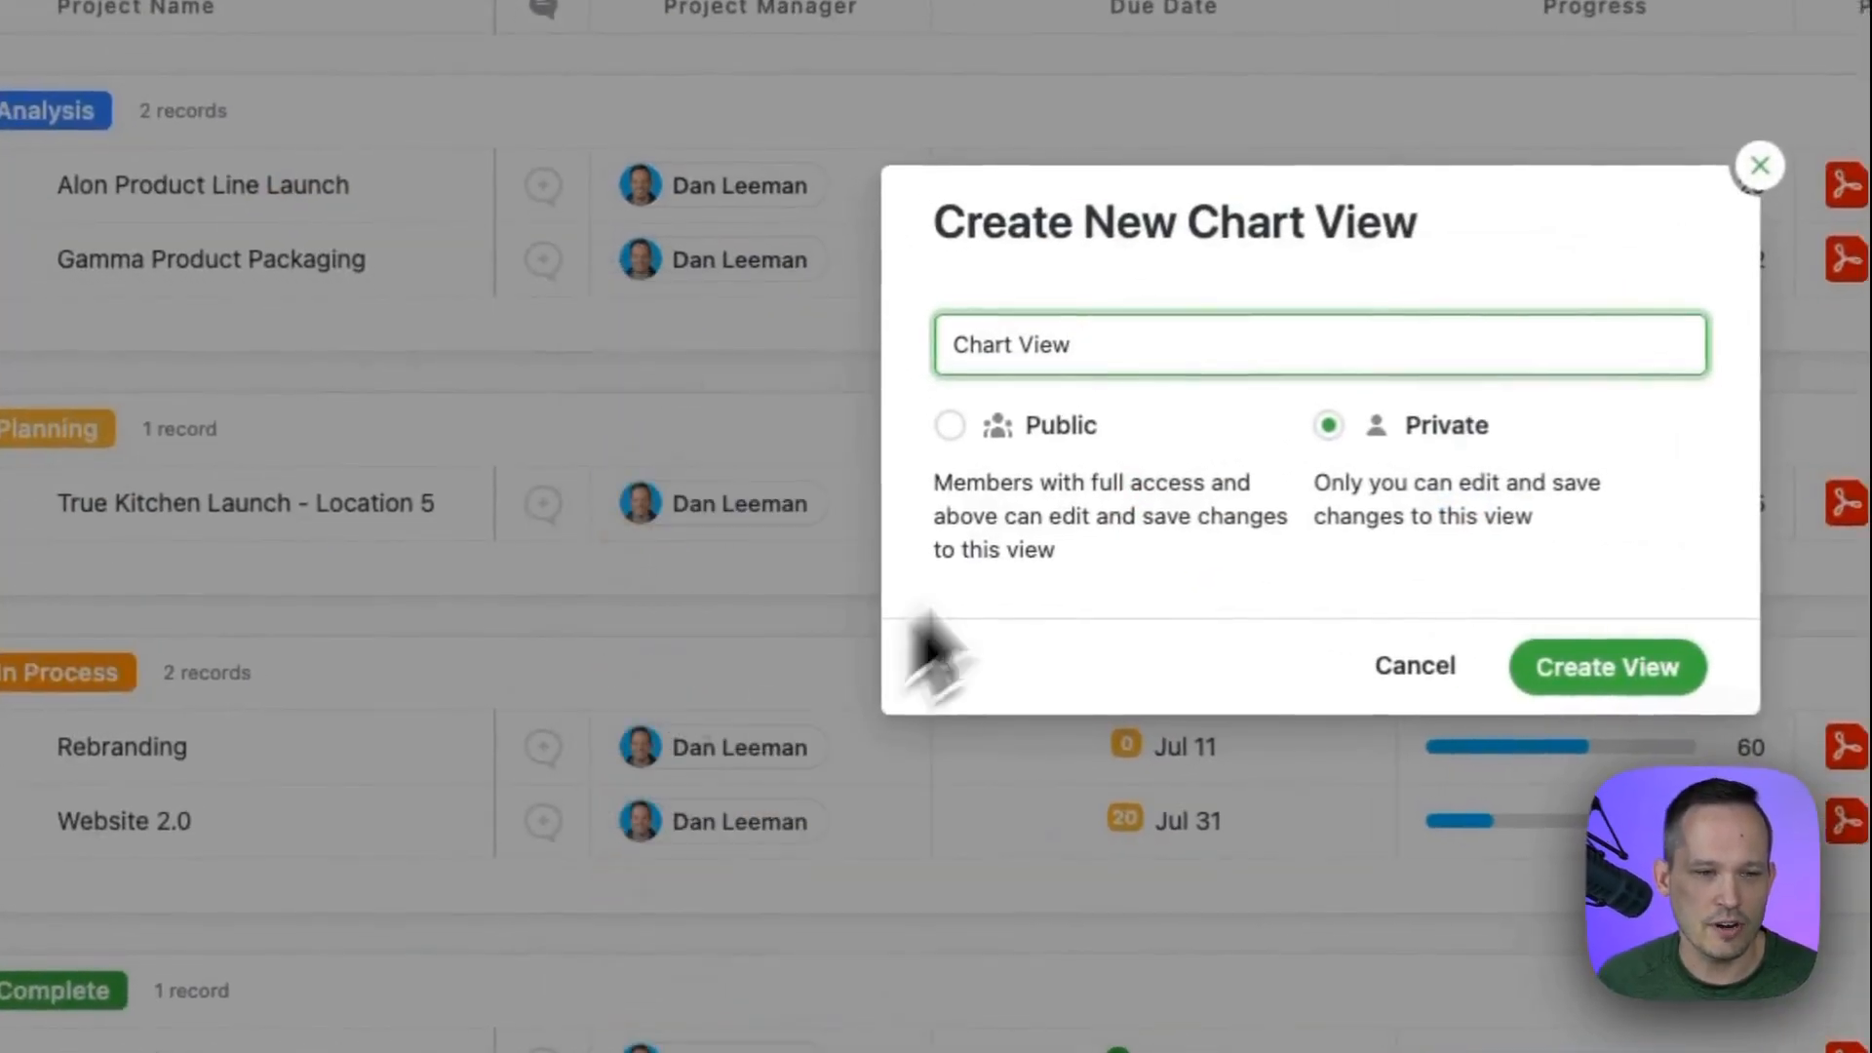
triple_click(1073, 342)
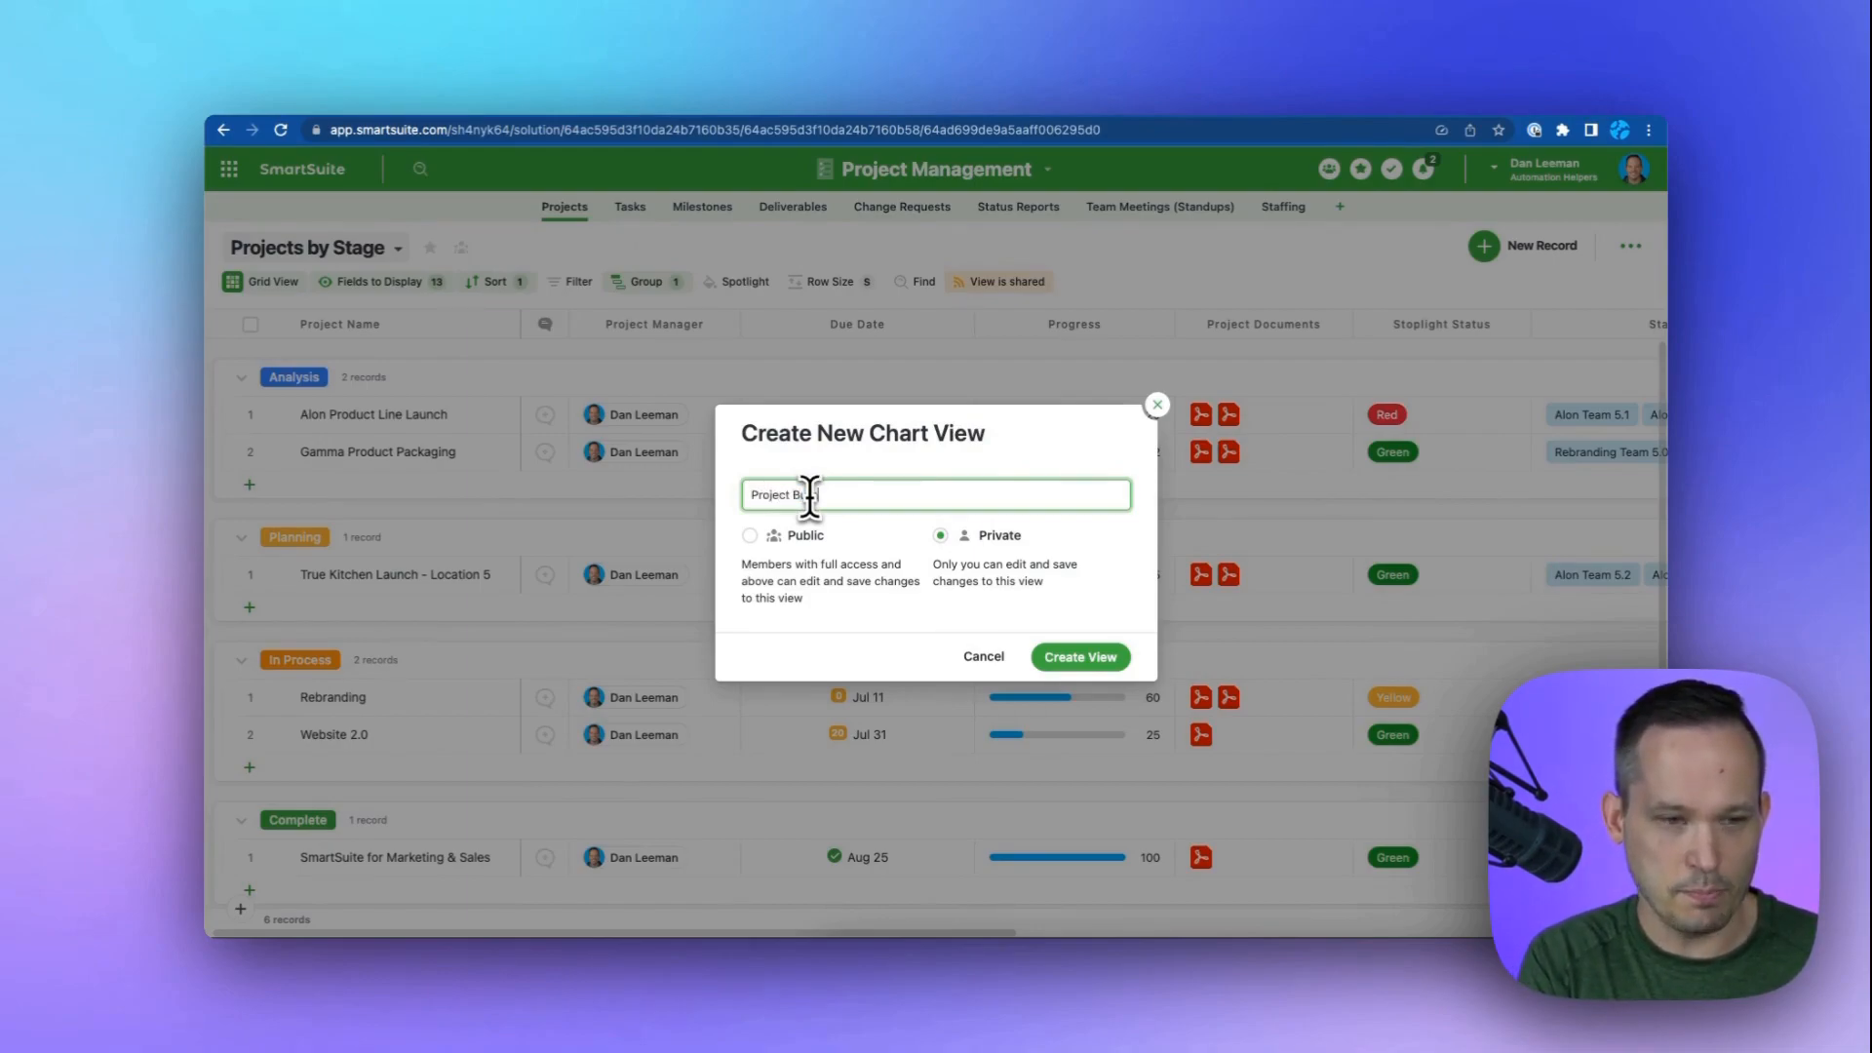
type("rn")
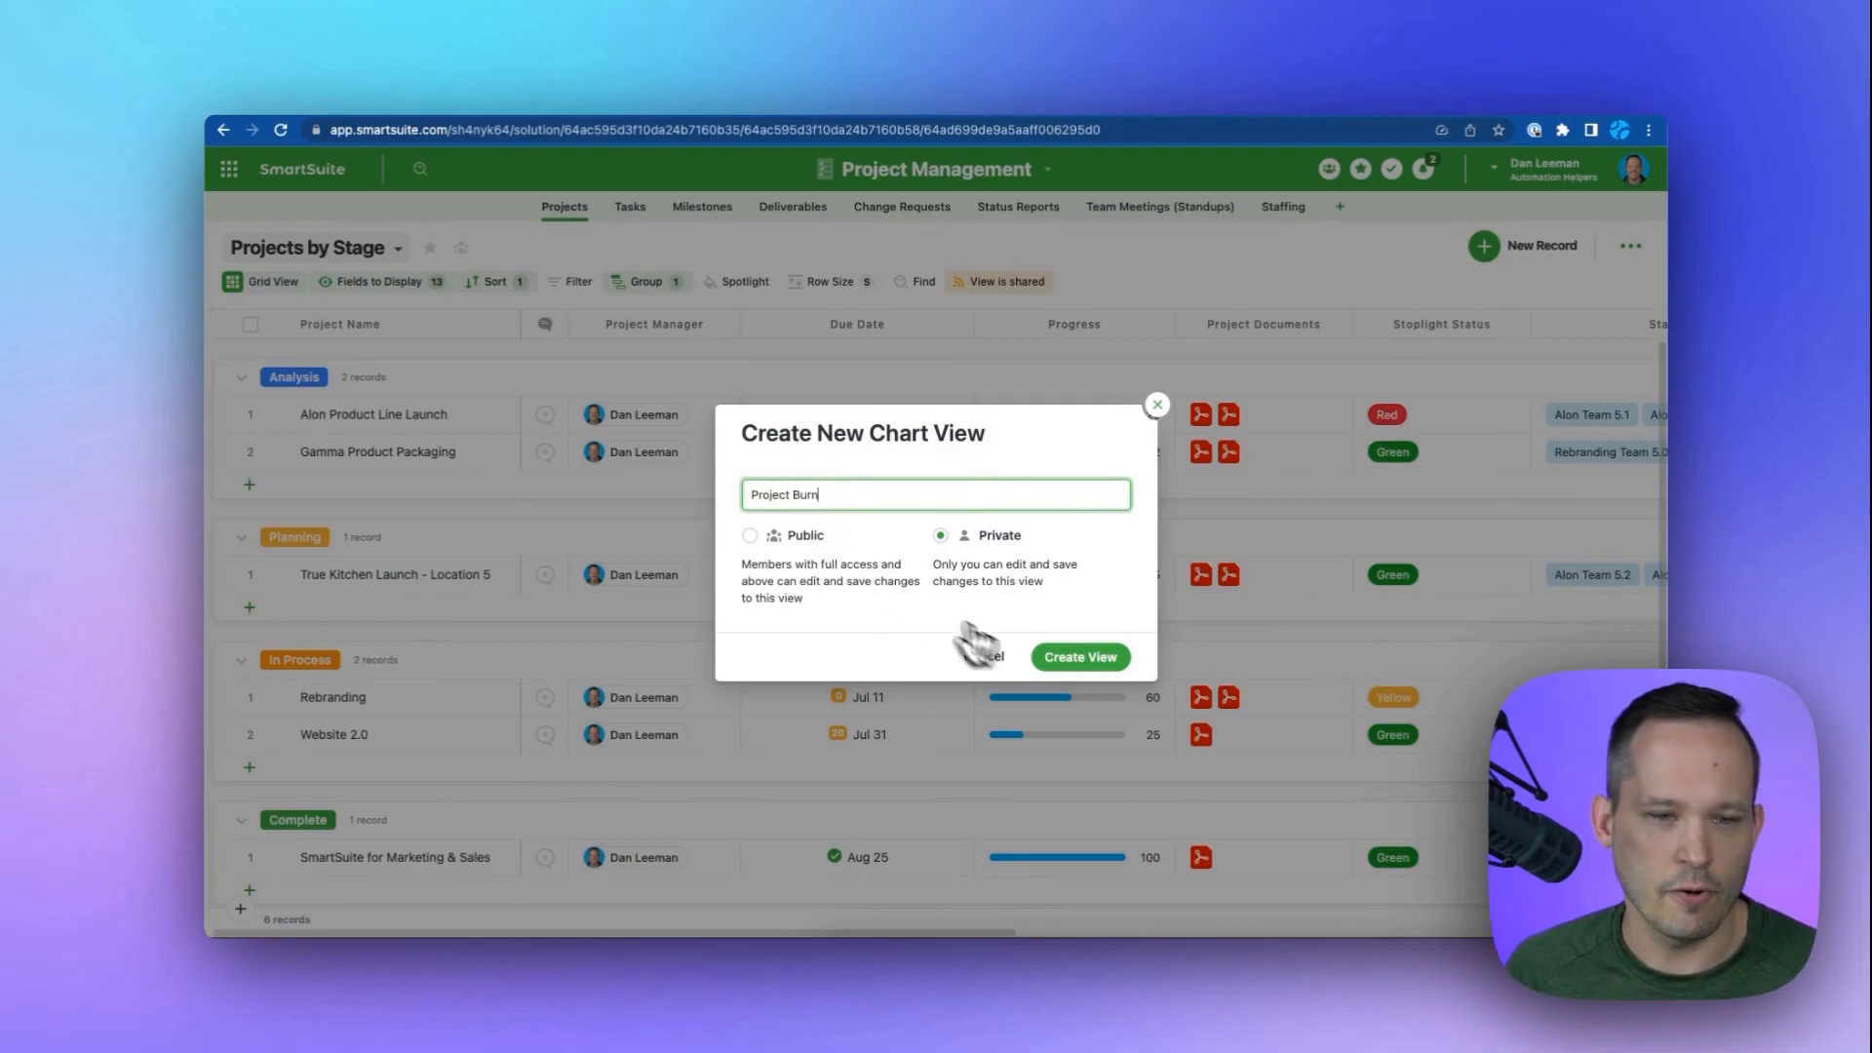
left_click(1076, 659)
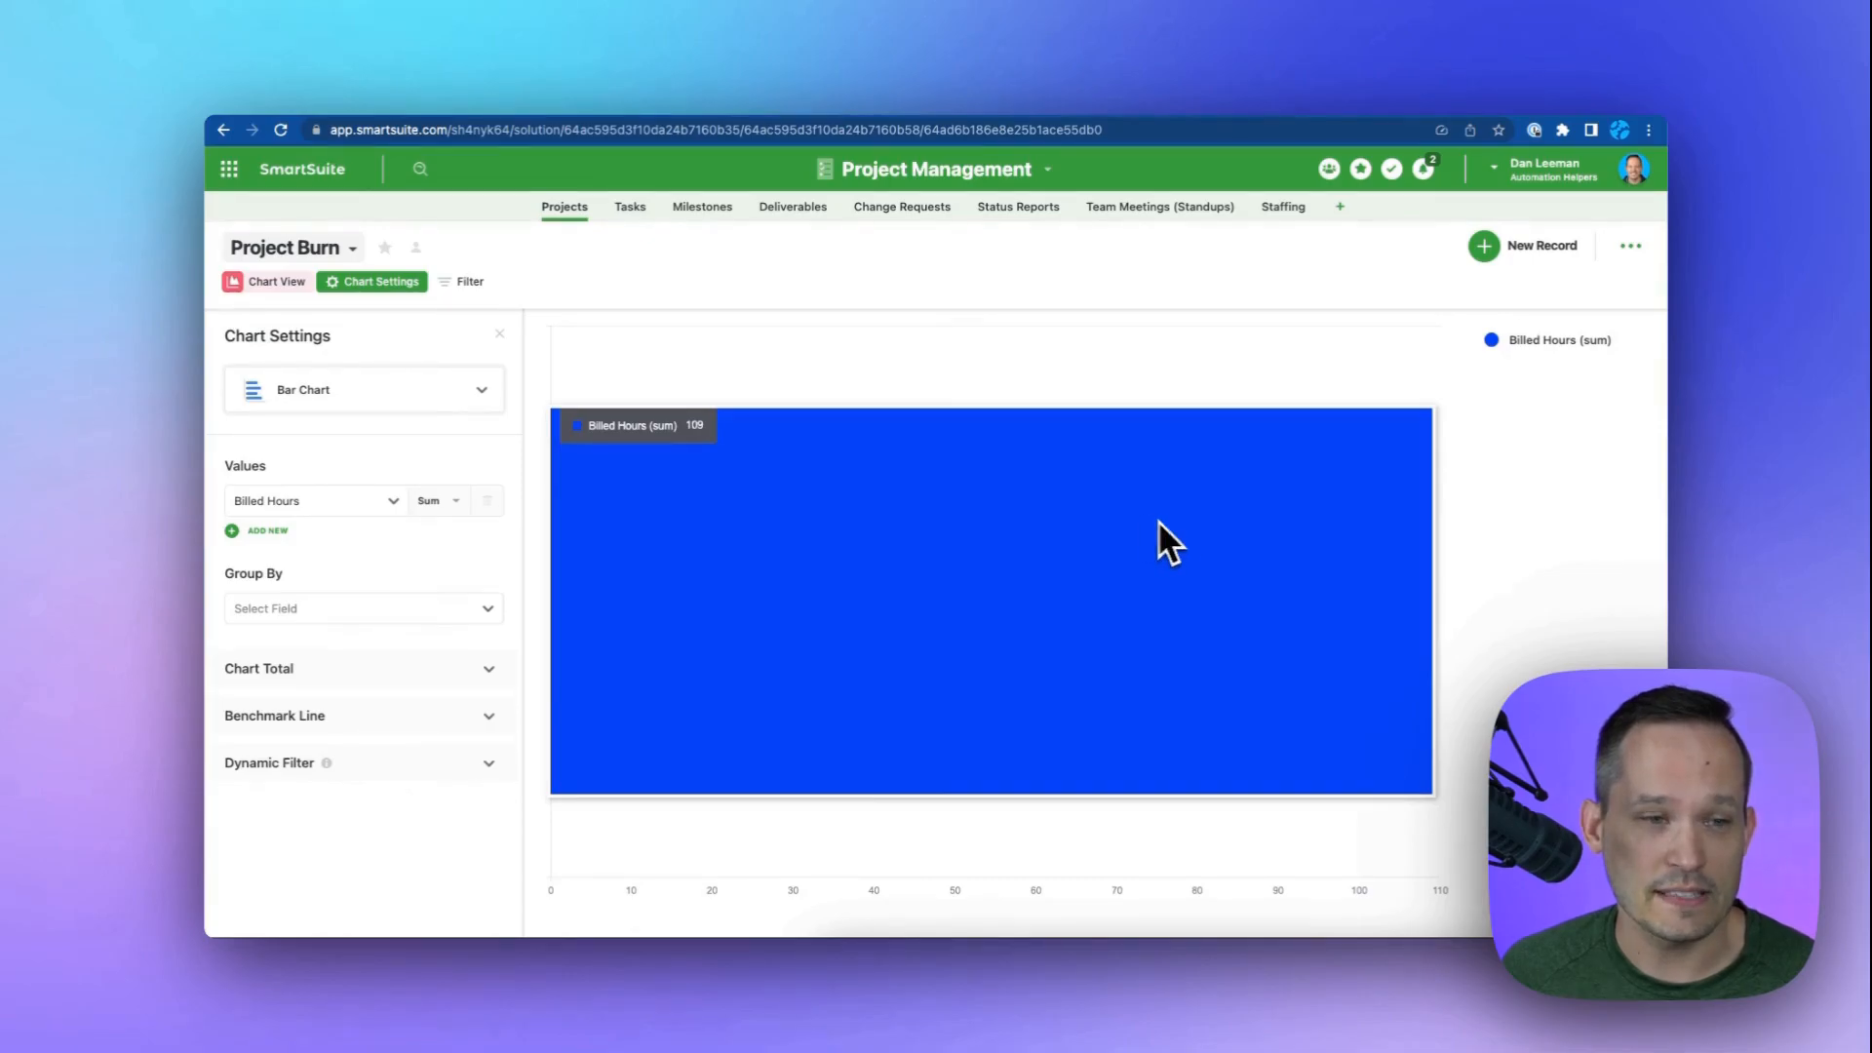
Inspect the records behind the Billed Hours bar, opening the Alon Product Line Launch record and closing it.
left_click(1126, 517)
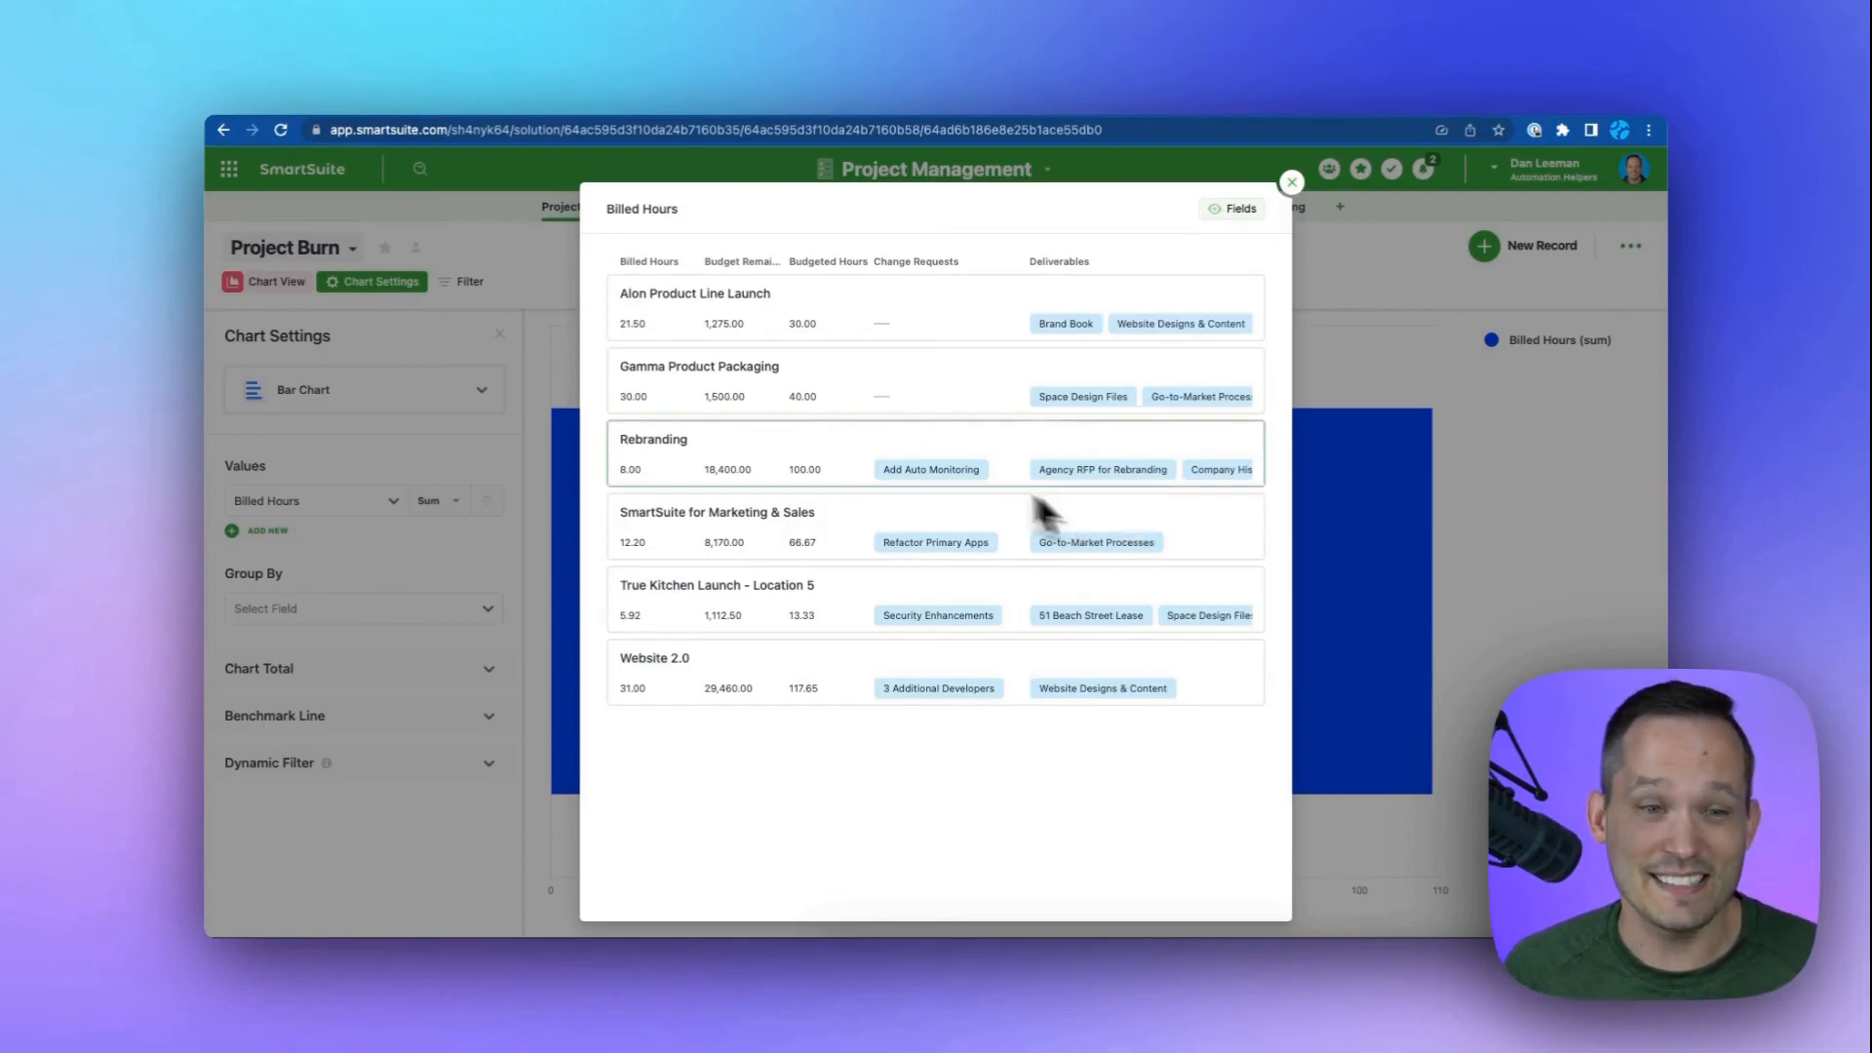
left_click(951, 333)
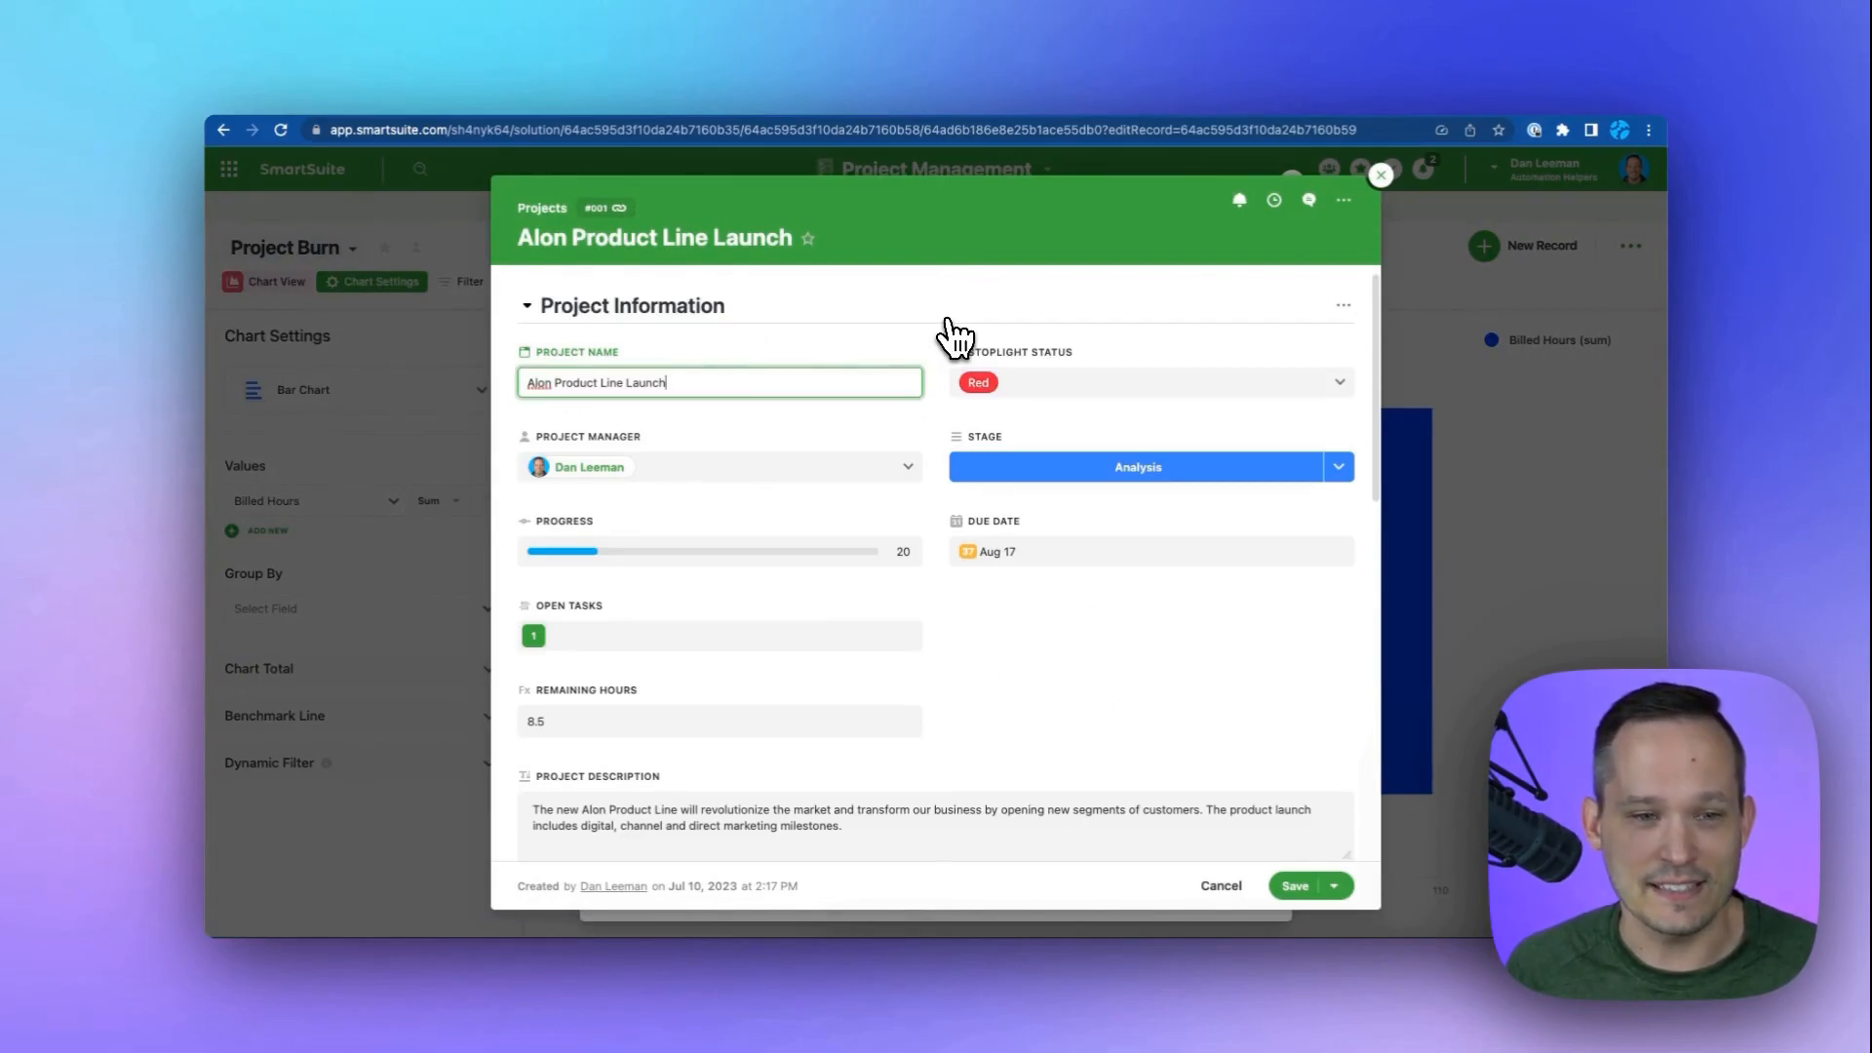
left_click(1382, 176)
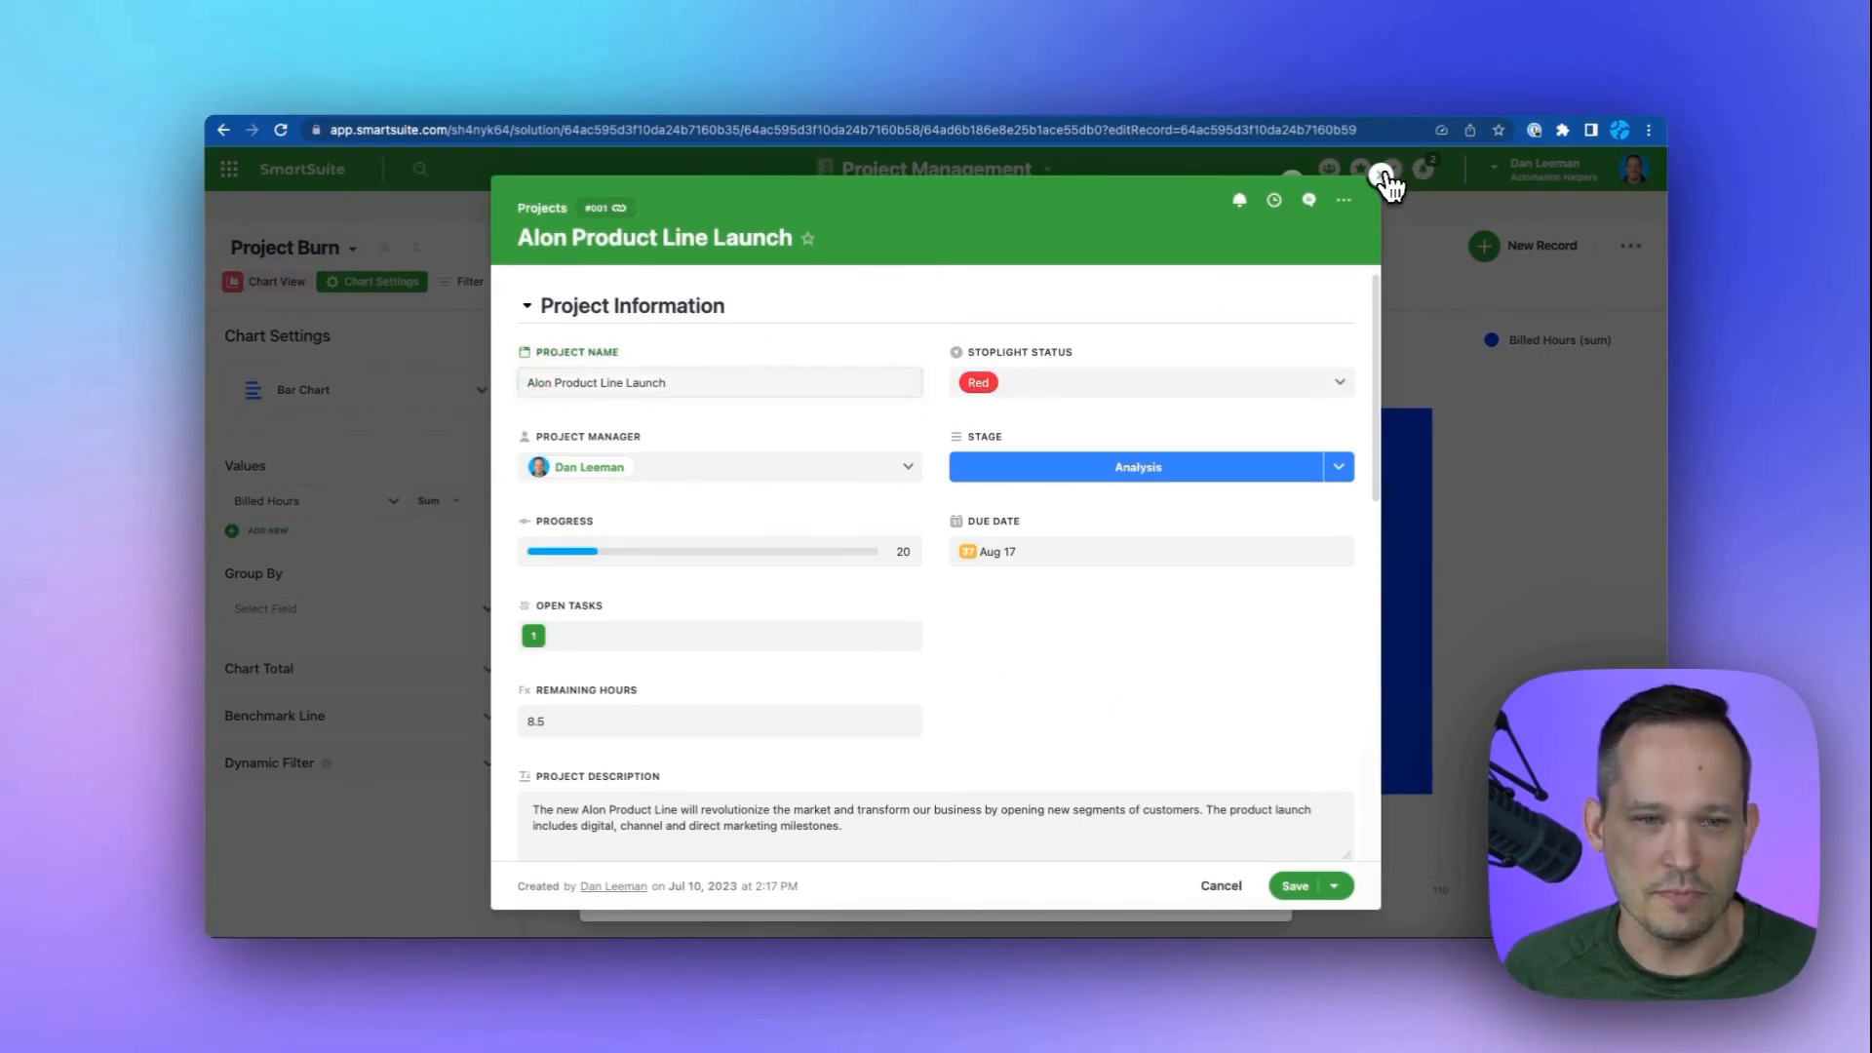
left_click(1283, 200)
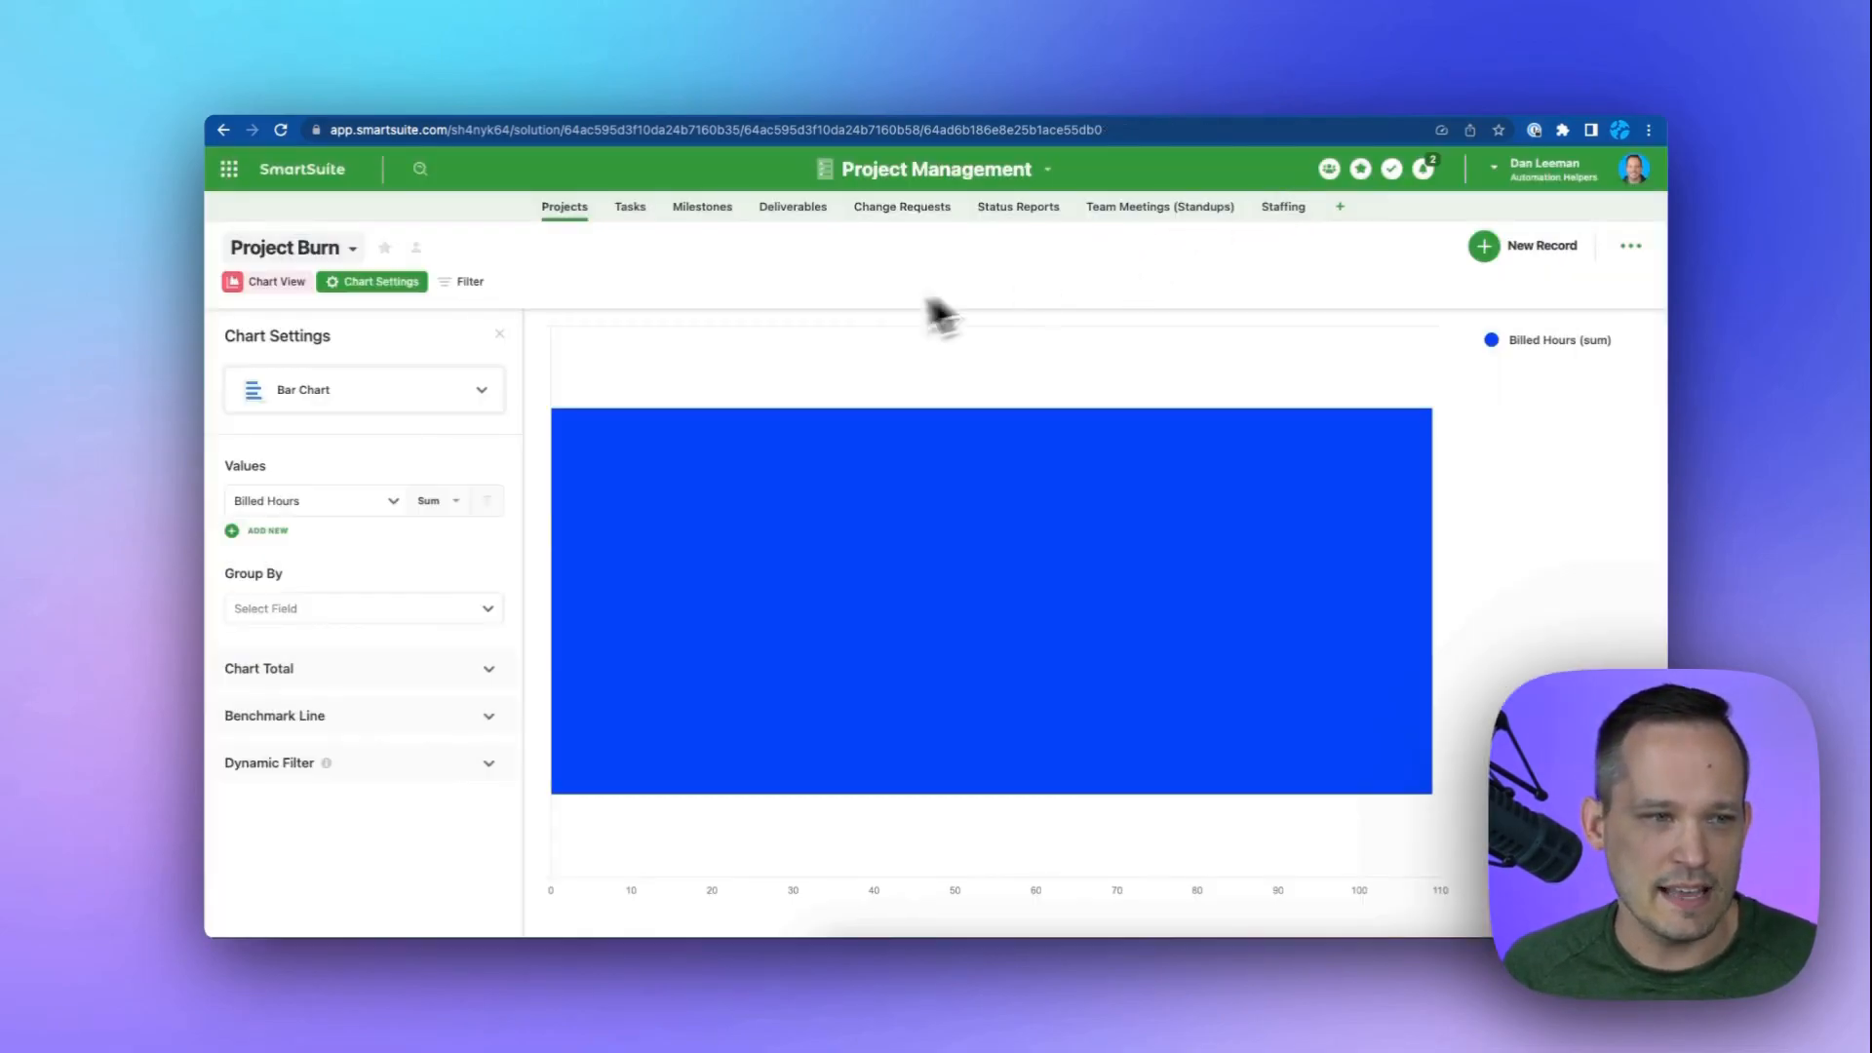
Browse the available chart types and switch the chart to Stacked Column.
left_click(497, 398)
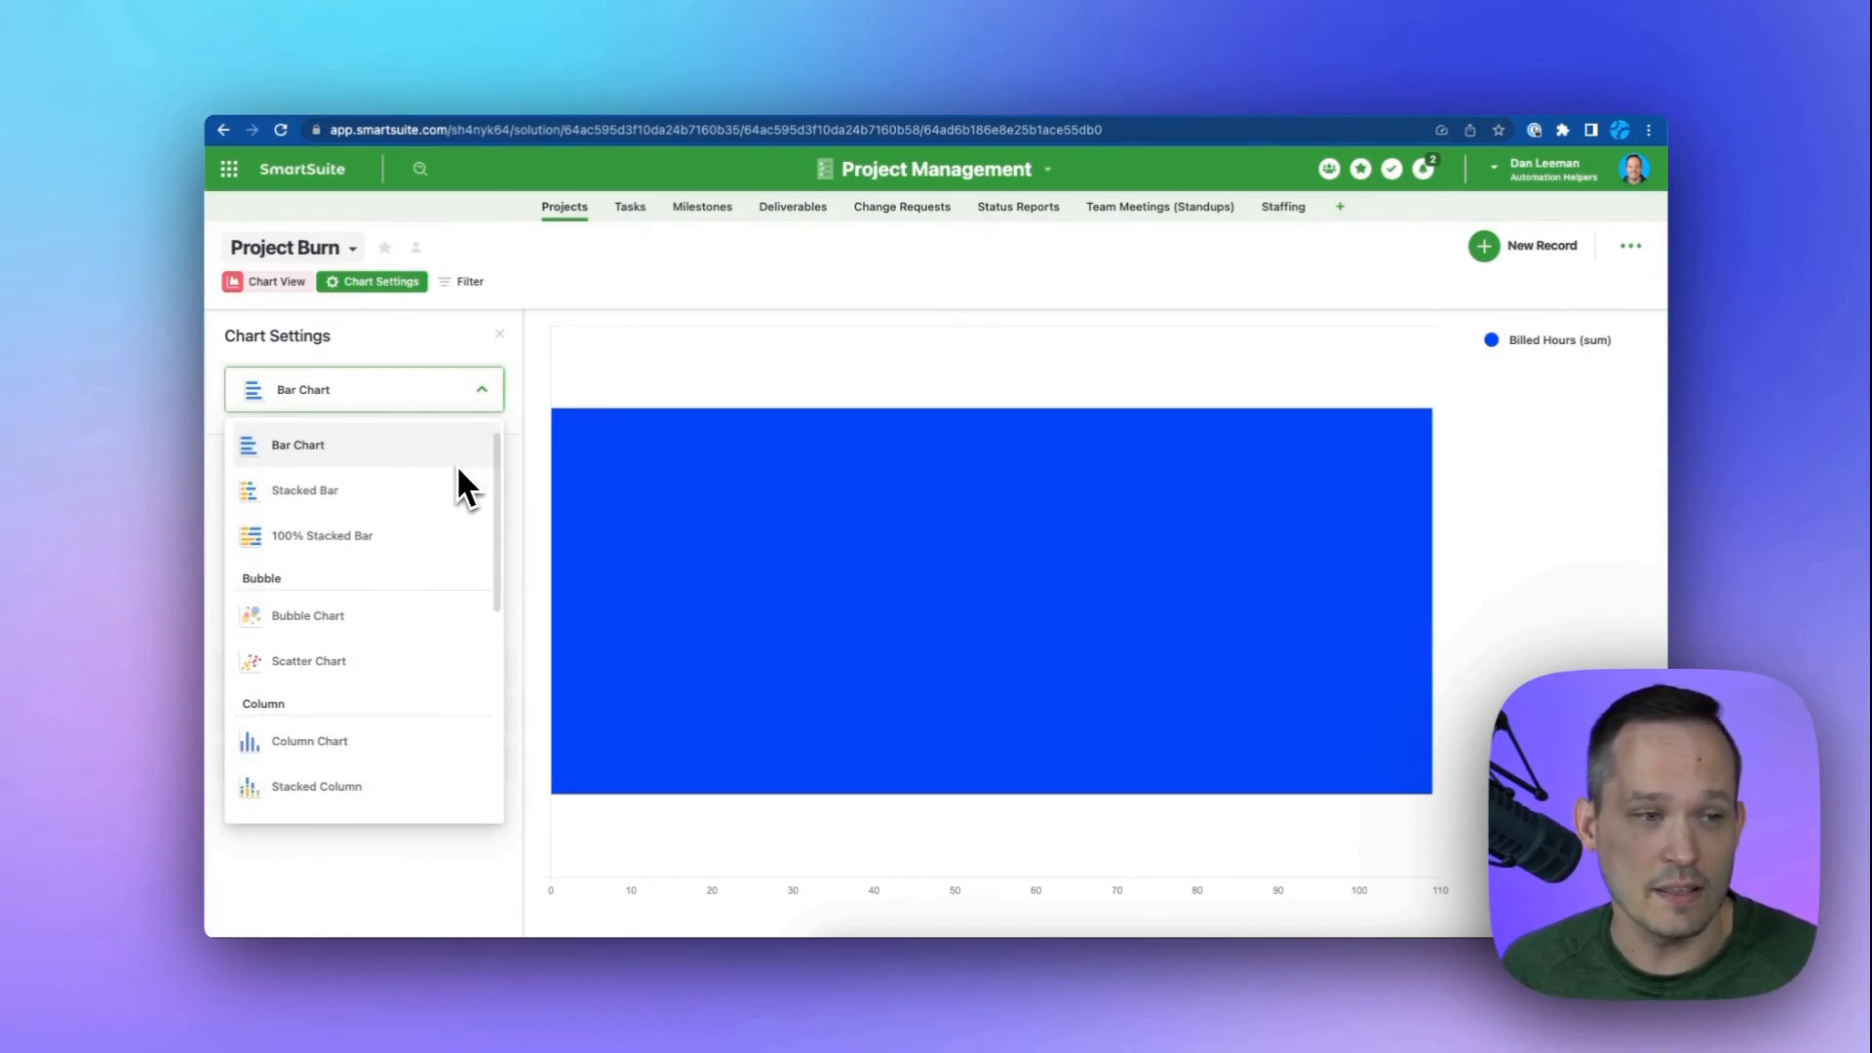
scroll(459, 469, "up", 1)
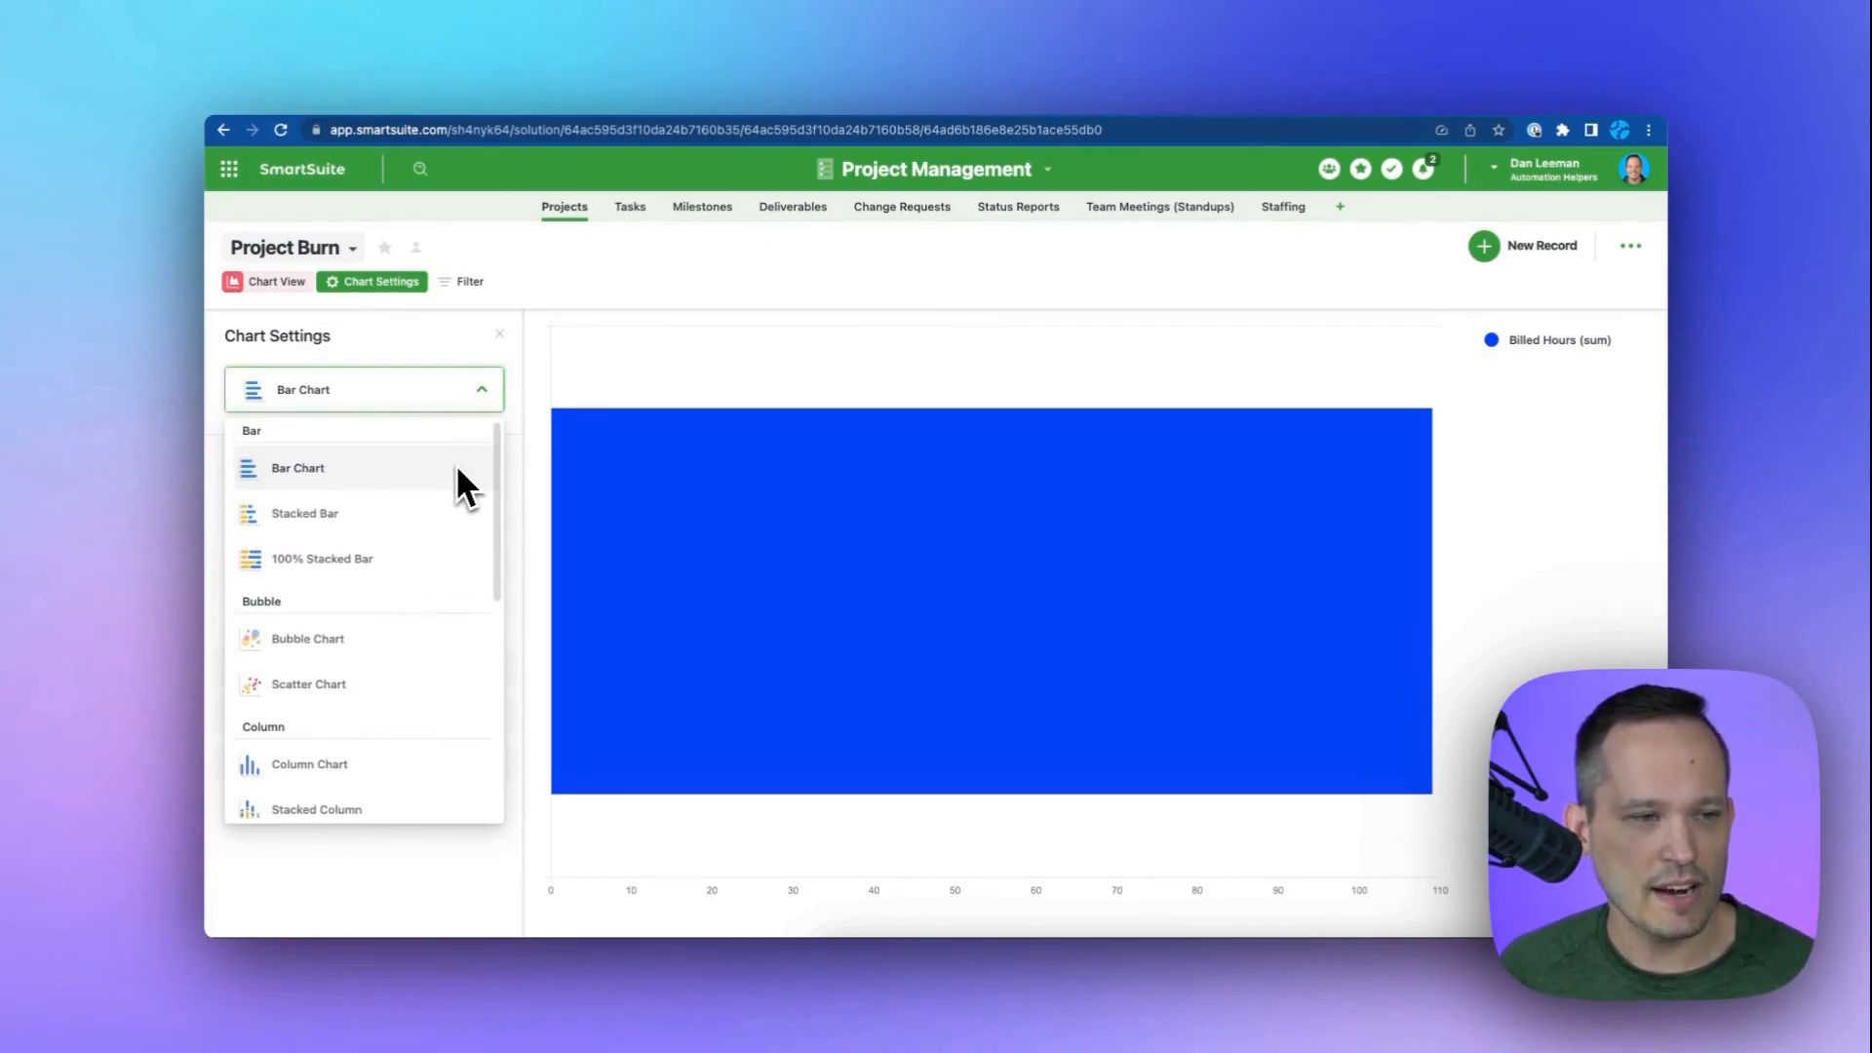
scroll(369, 531, "down", 5)
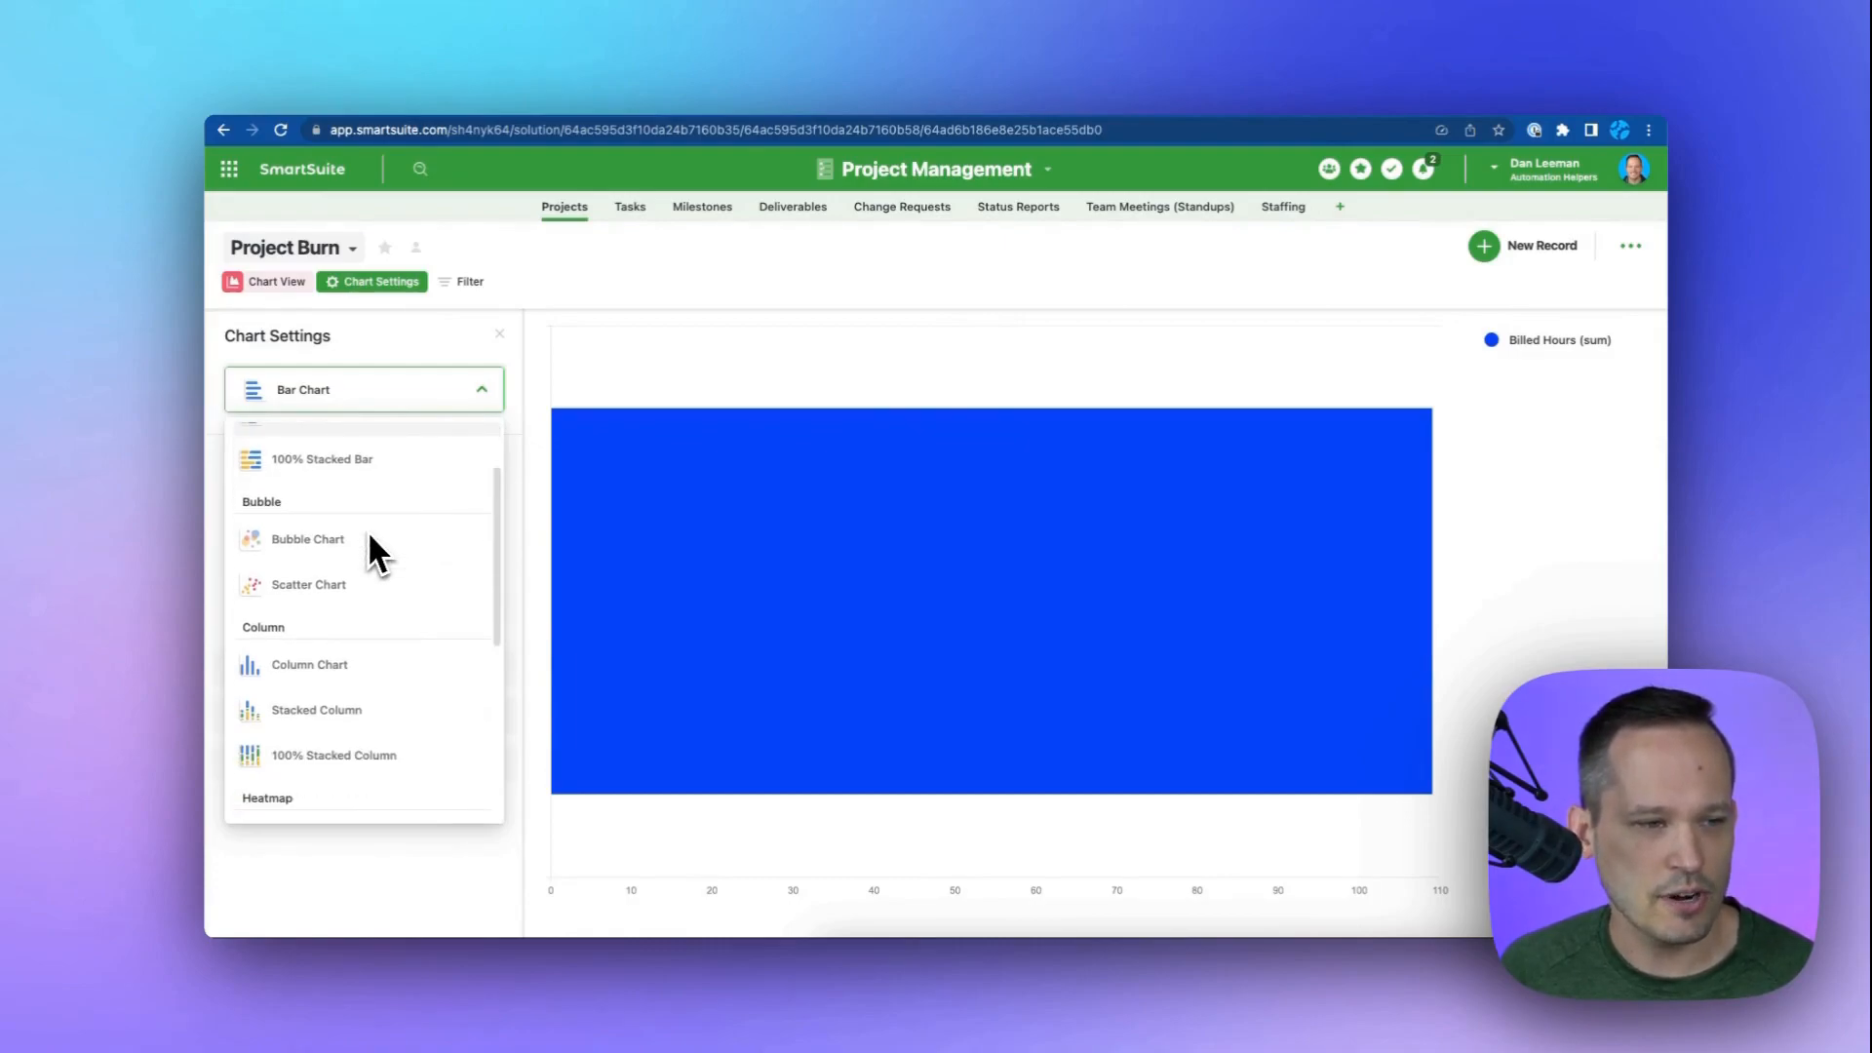
scroll(341, 541, "down", 1)
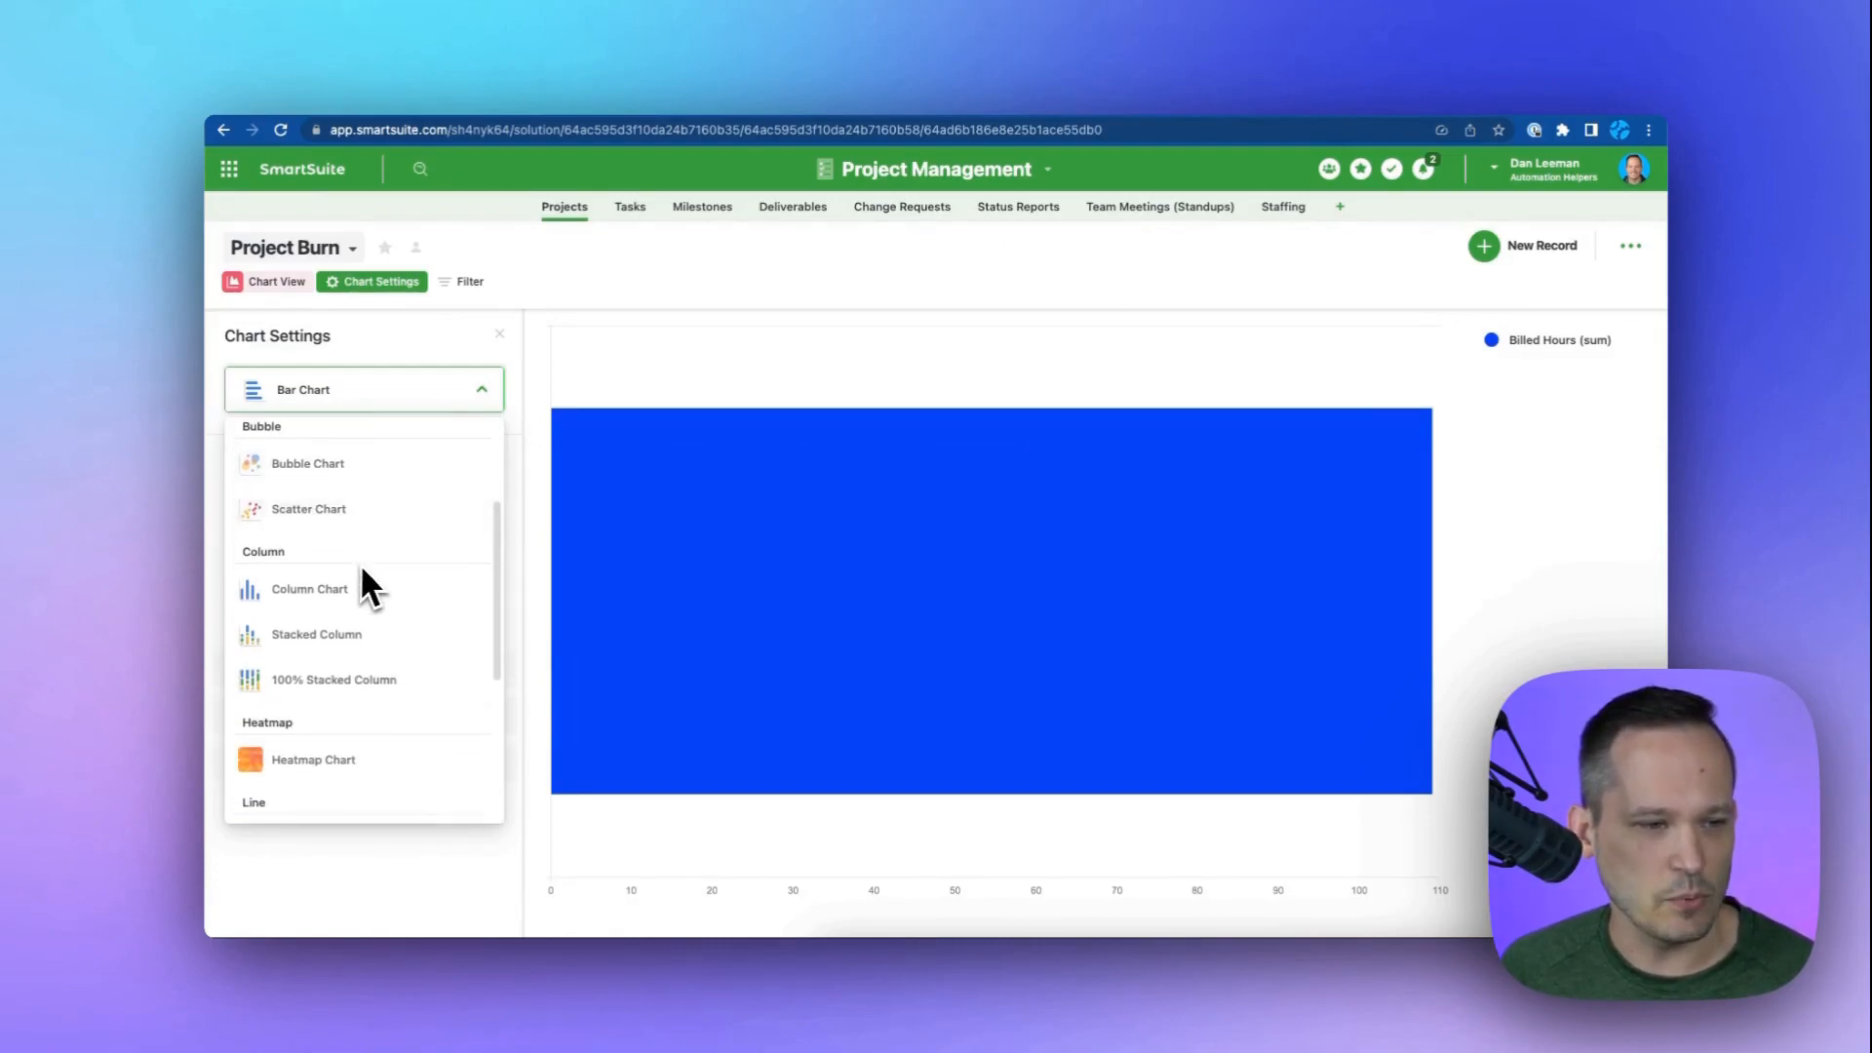
scroll(361, 769, "down", 10)
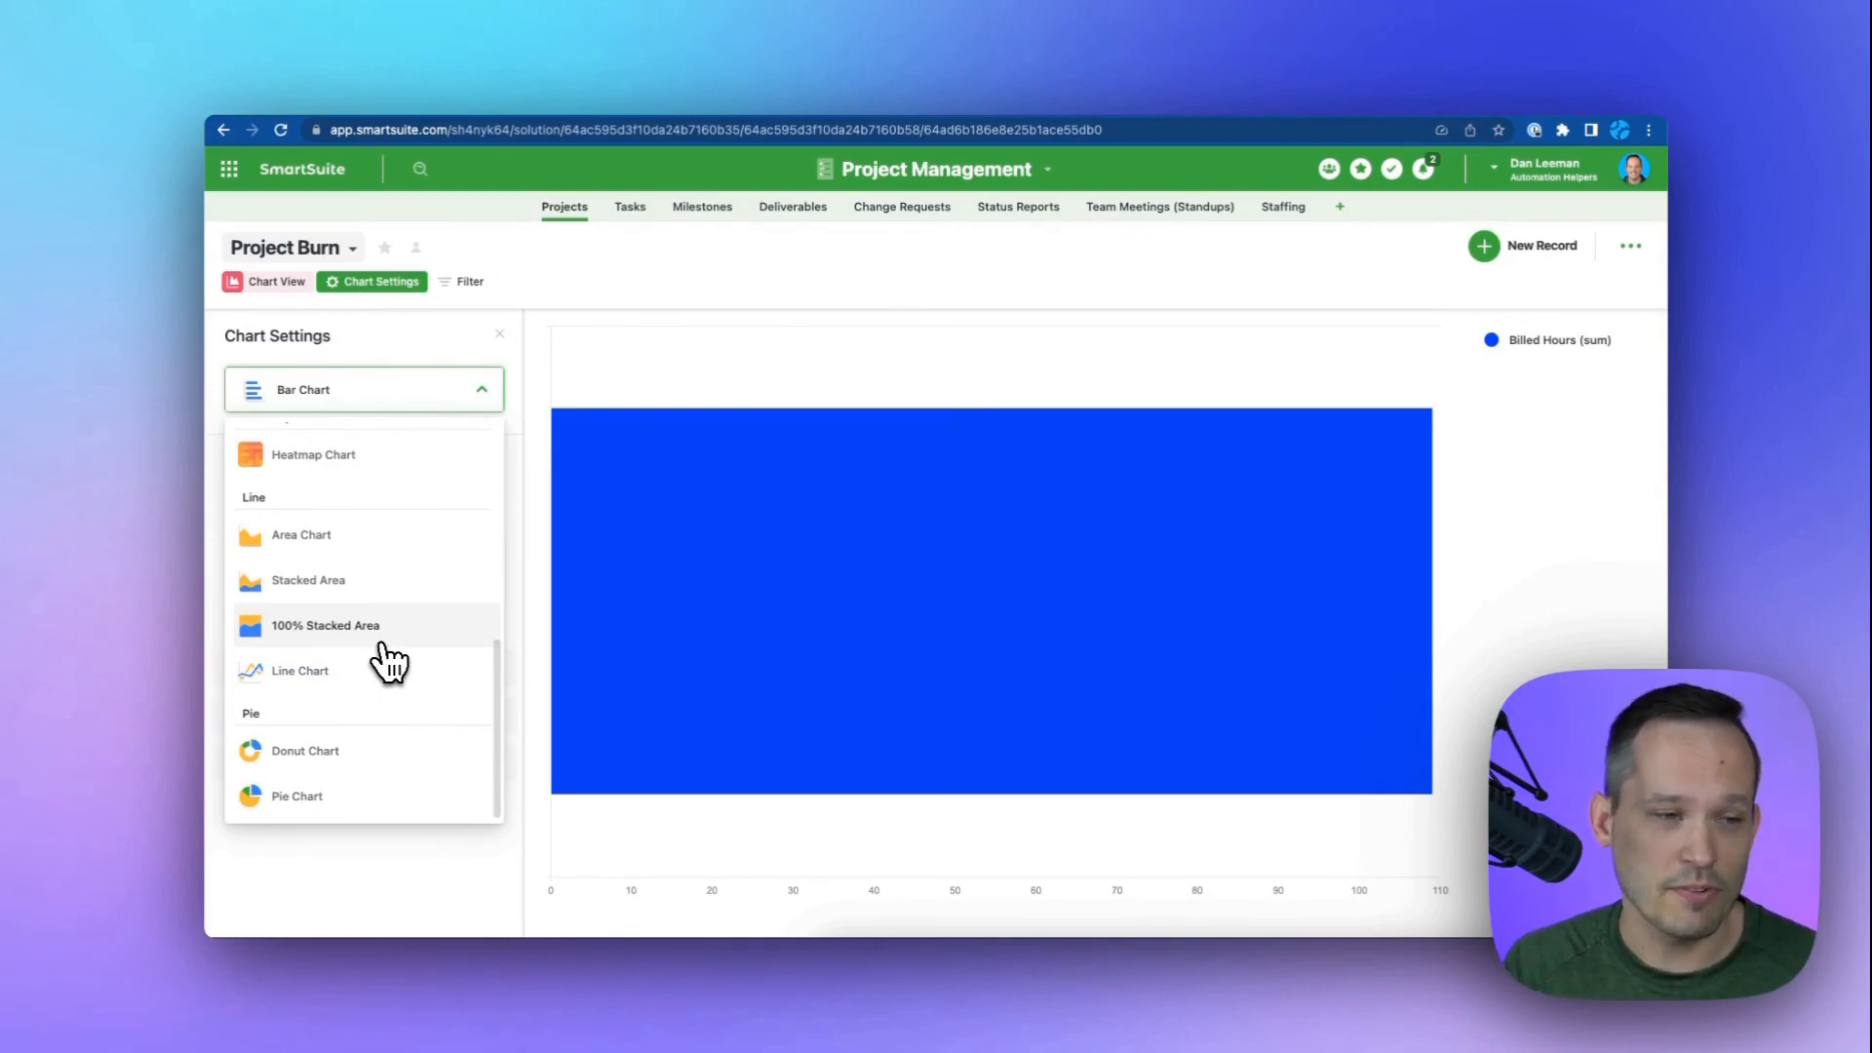
scroll(383, 653, "up", 10)
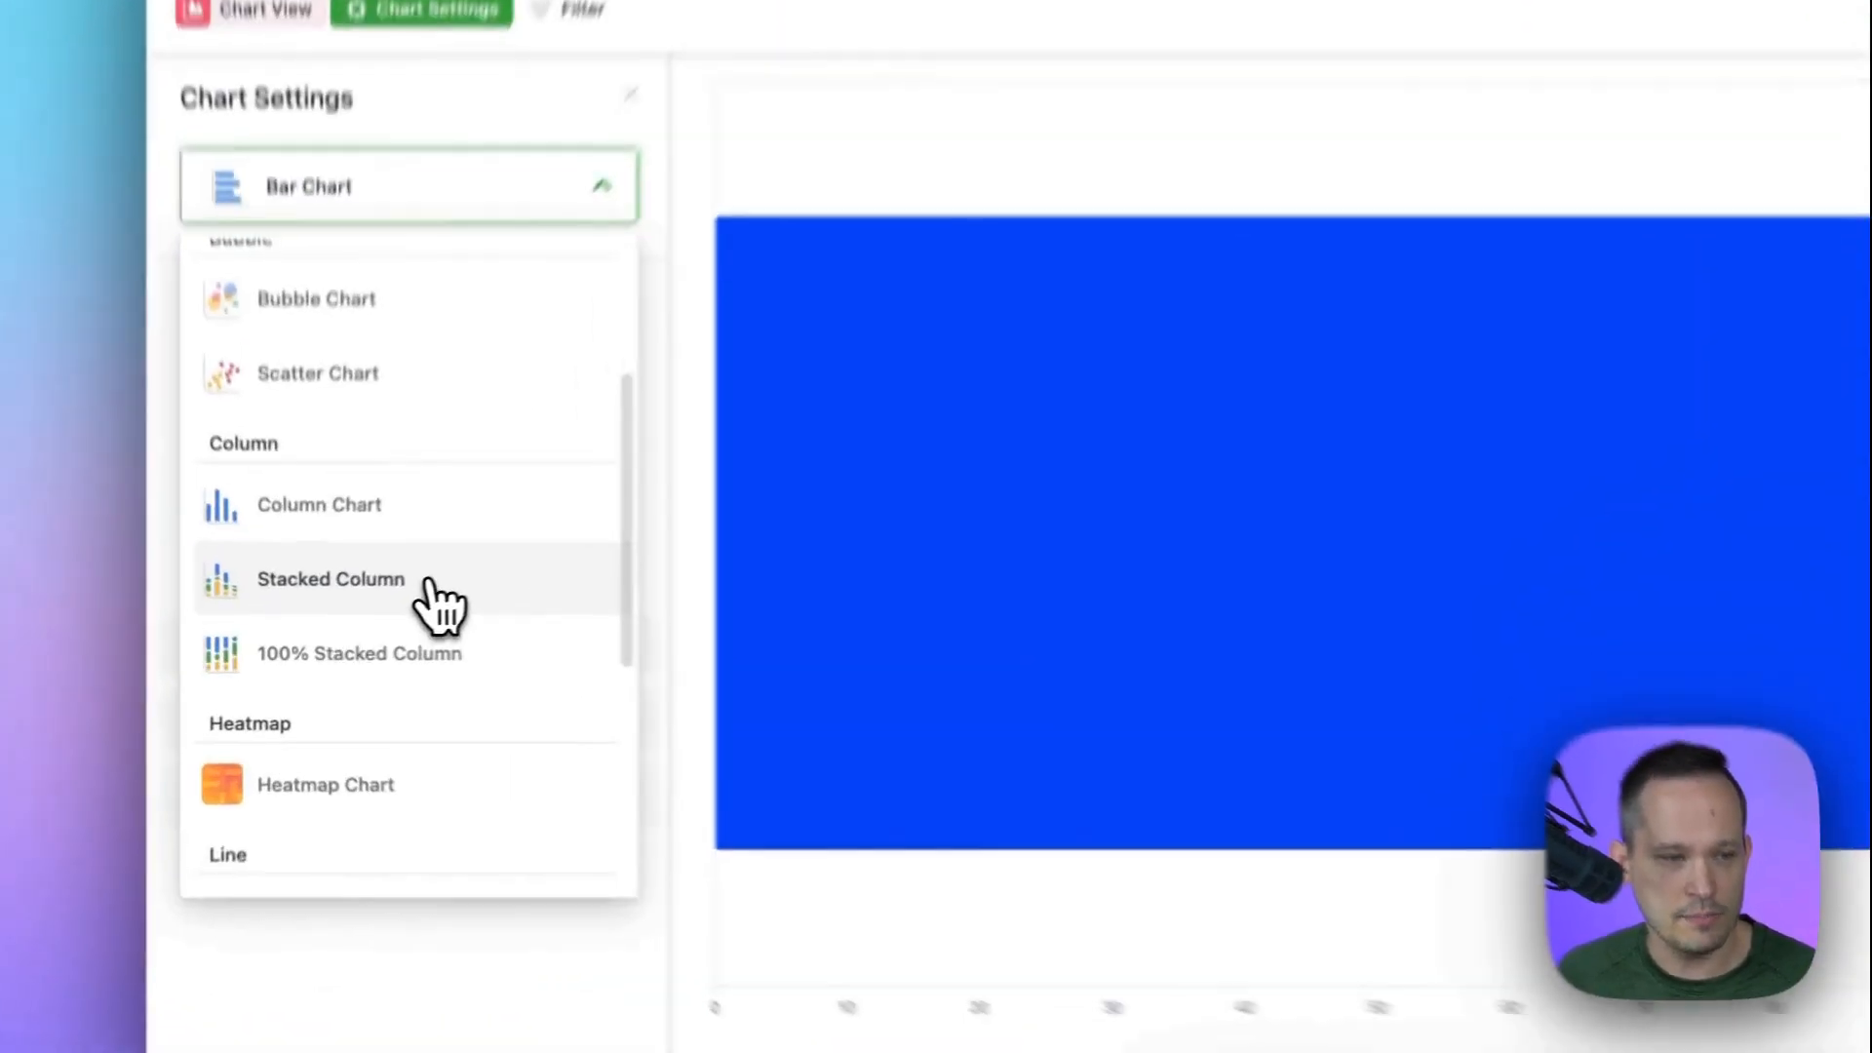
left_click(378, 632)
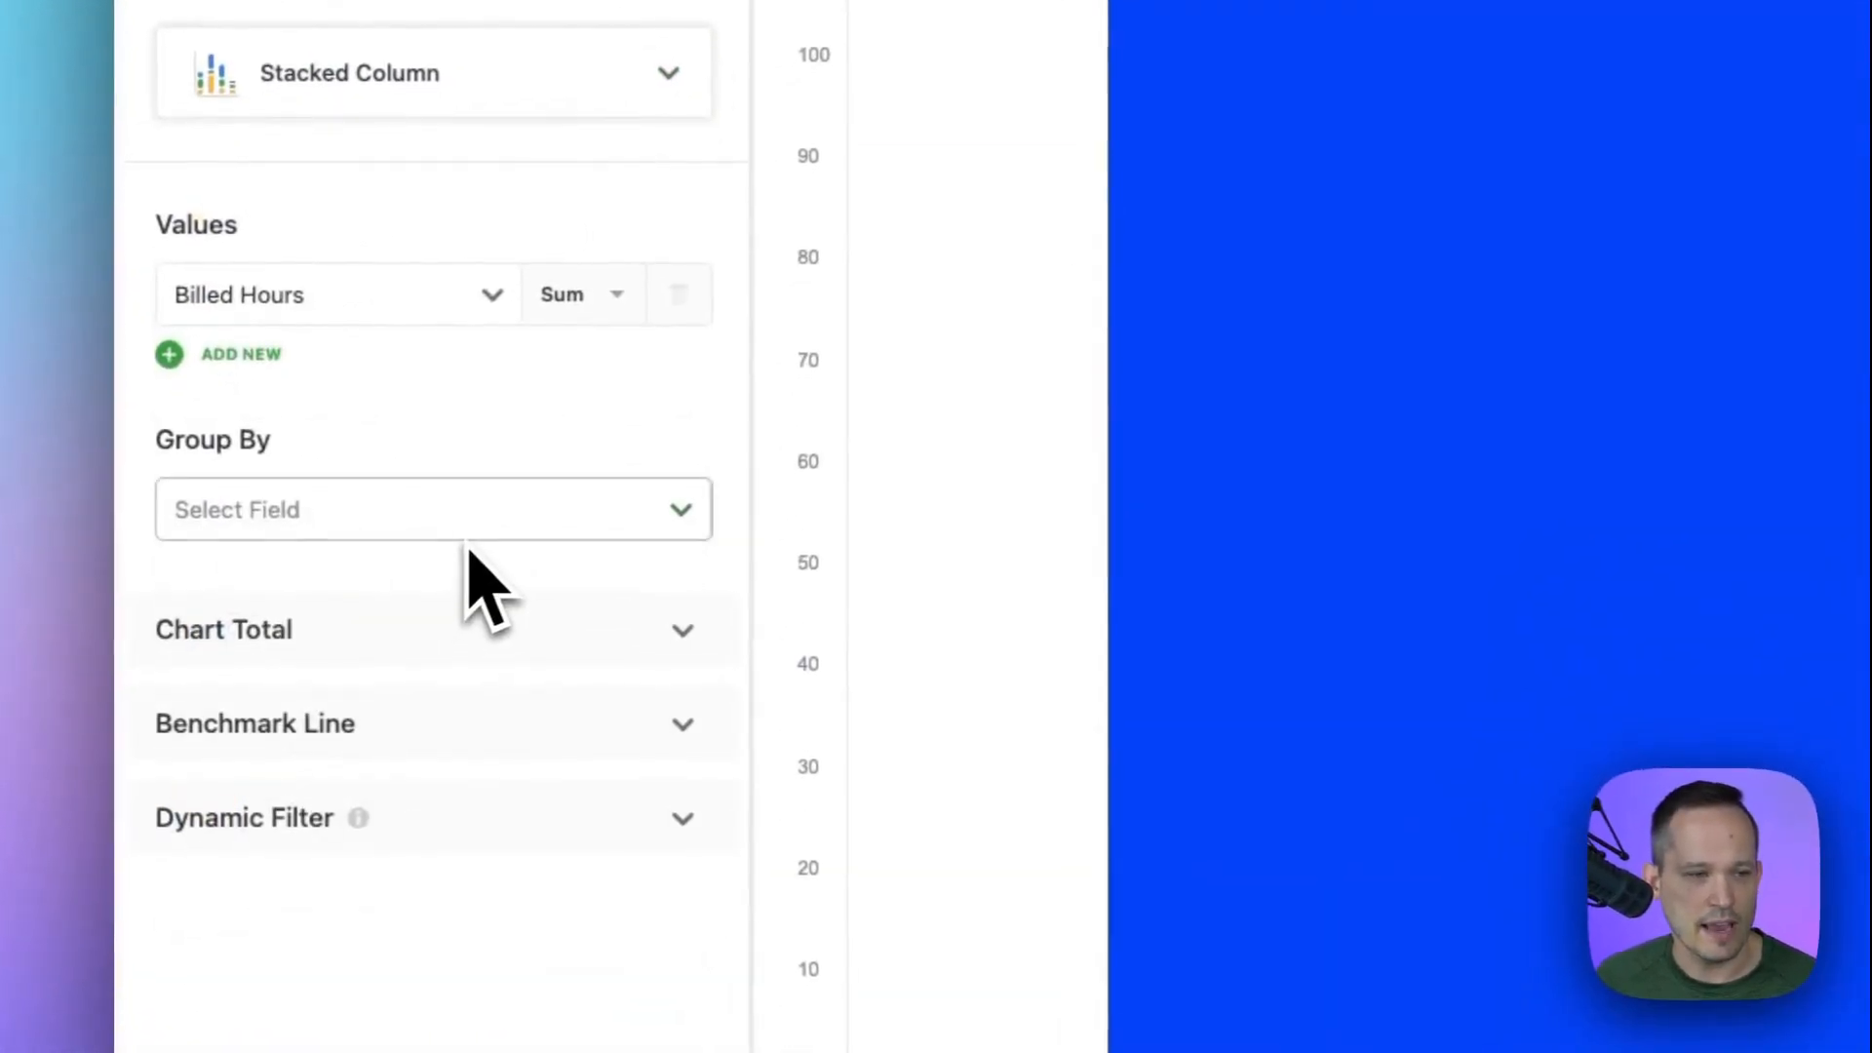
Add a second chart value, the sum of Remaining Hours.
mouse_move(1180, 511)
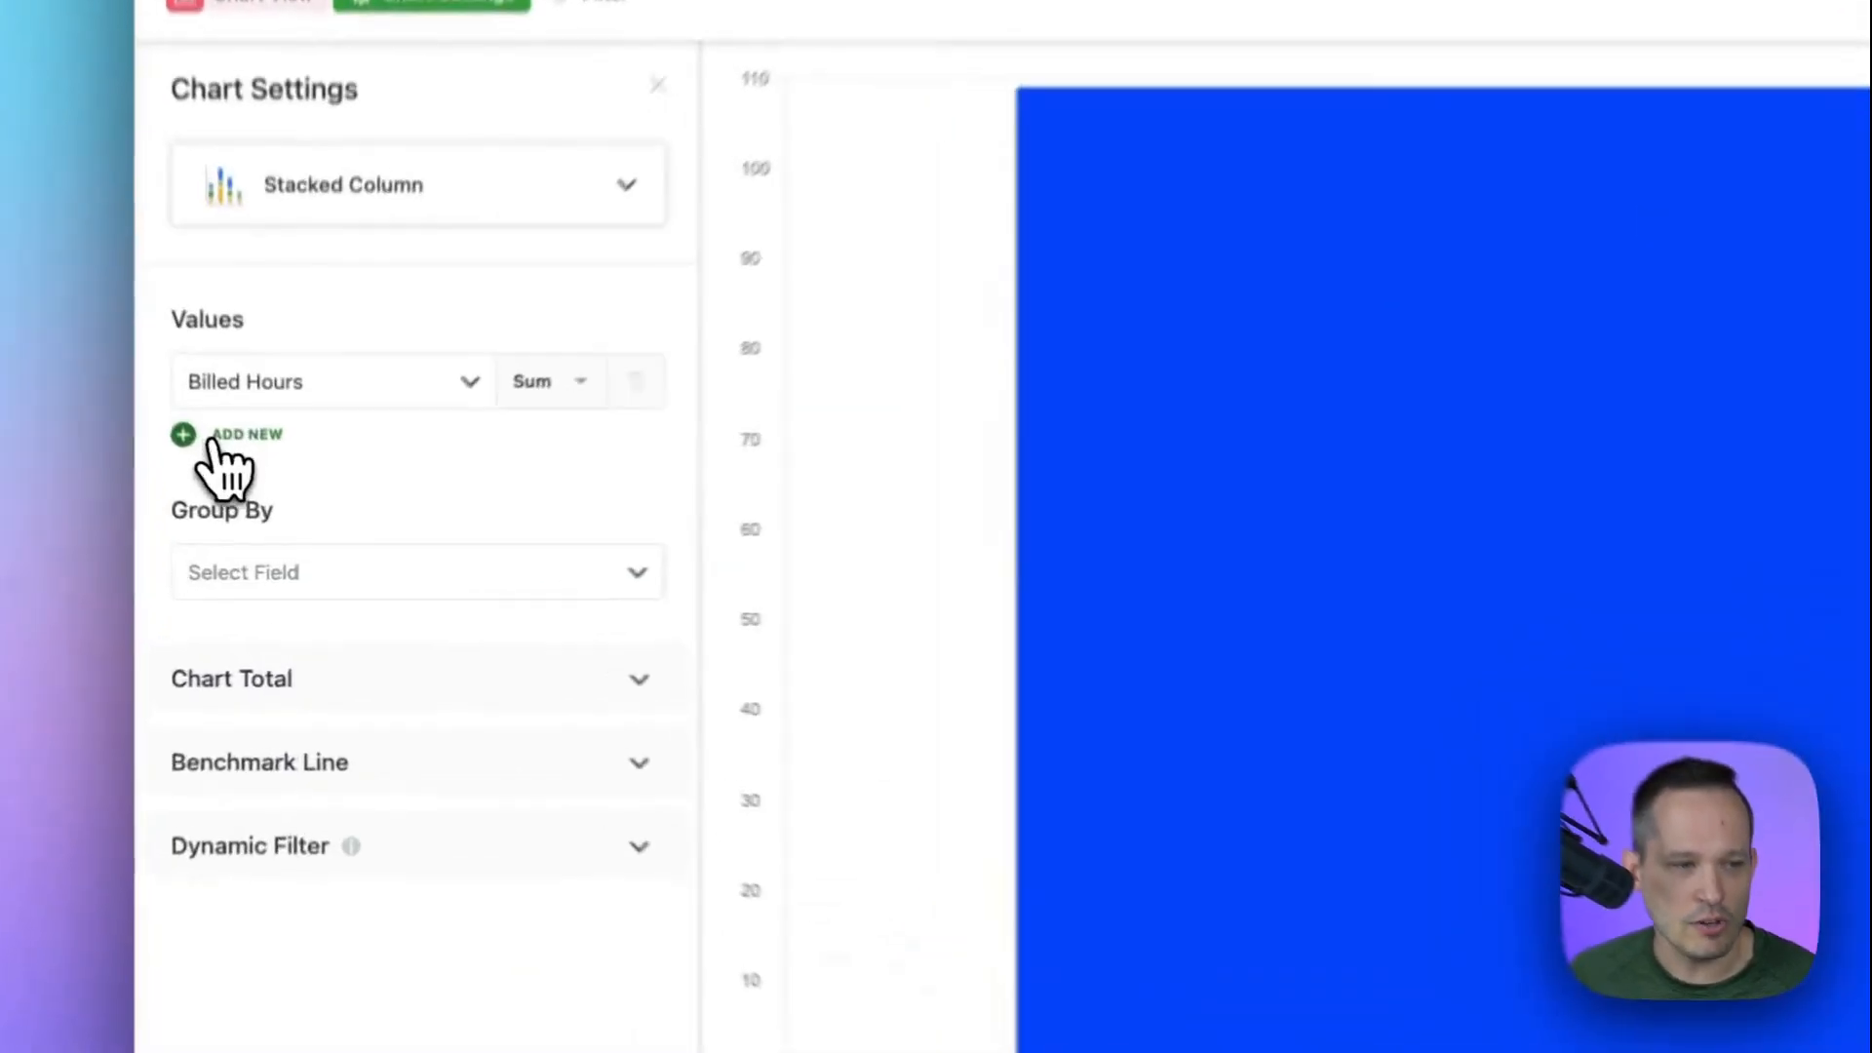
left_click(249, 534)
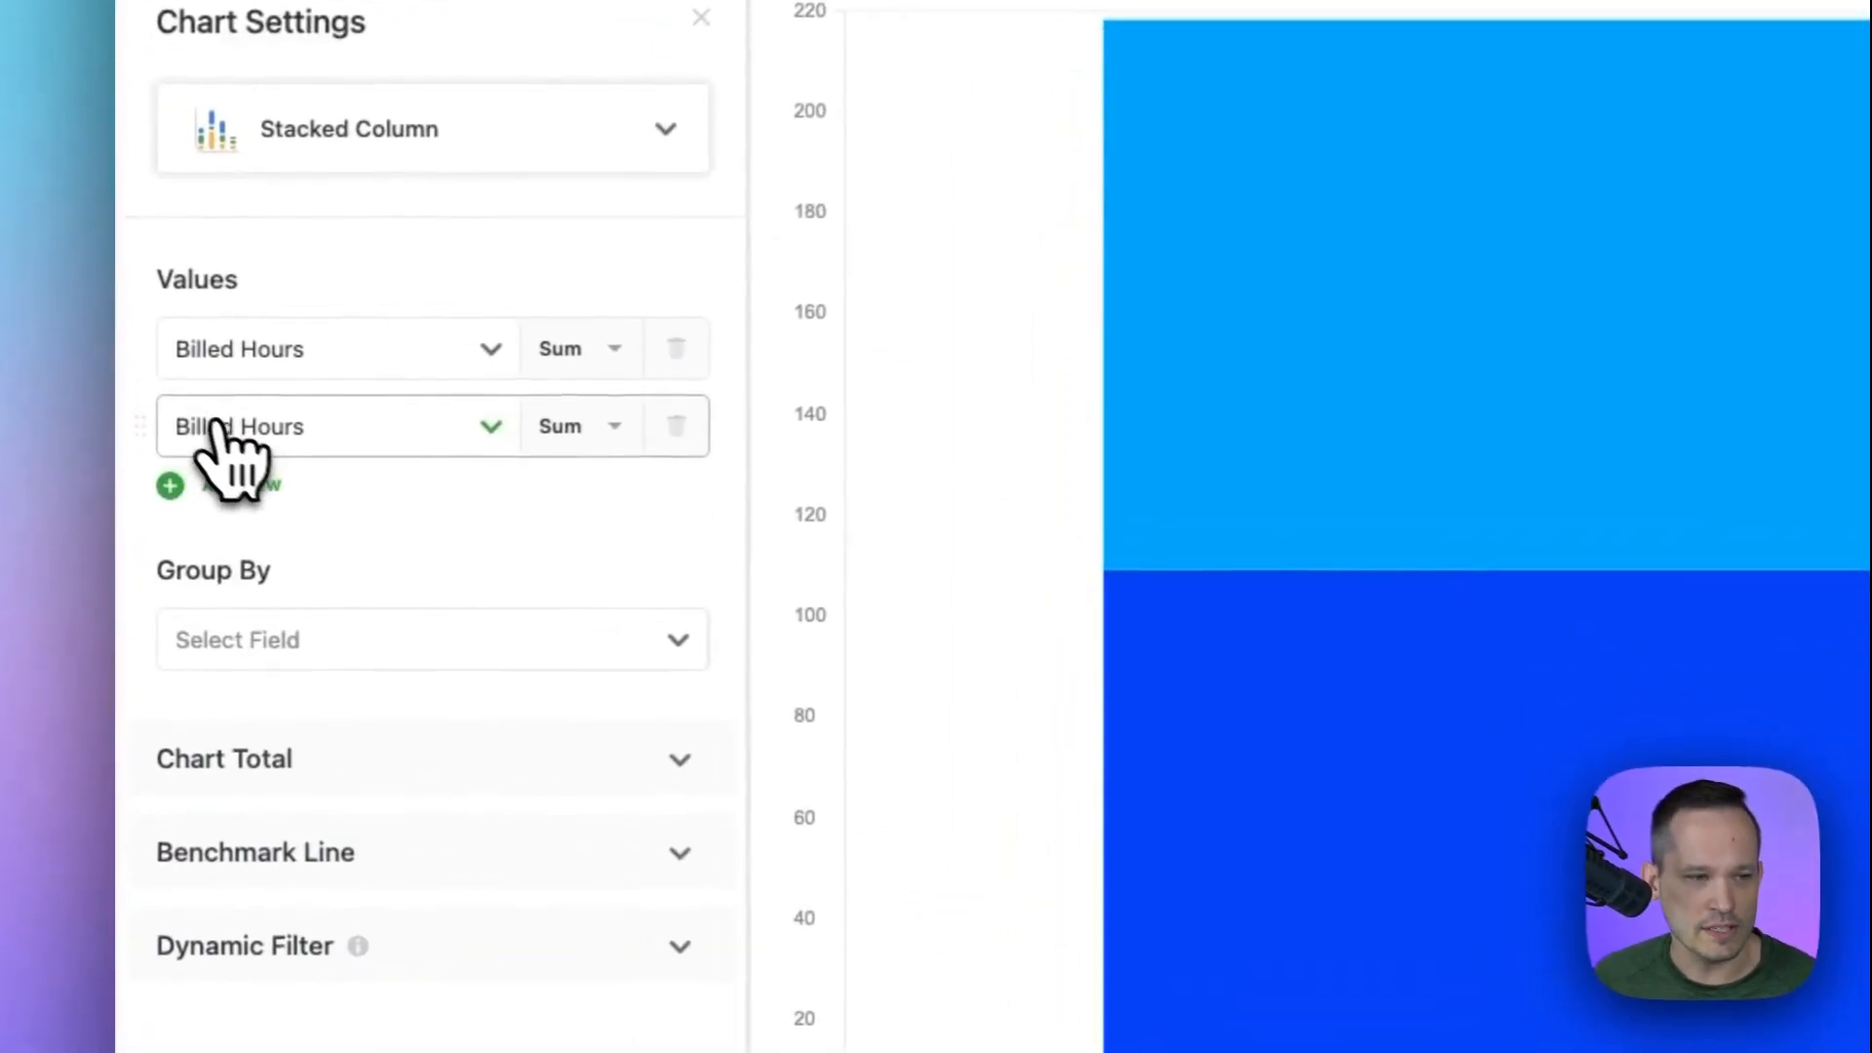
left_click(255, 546)
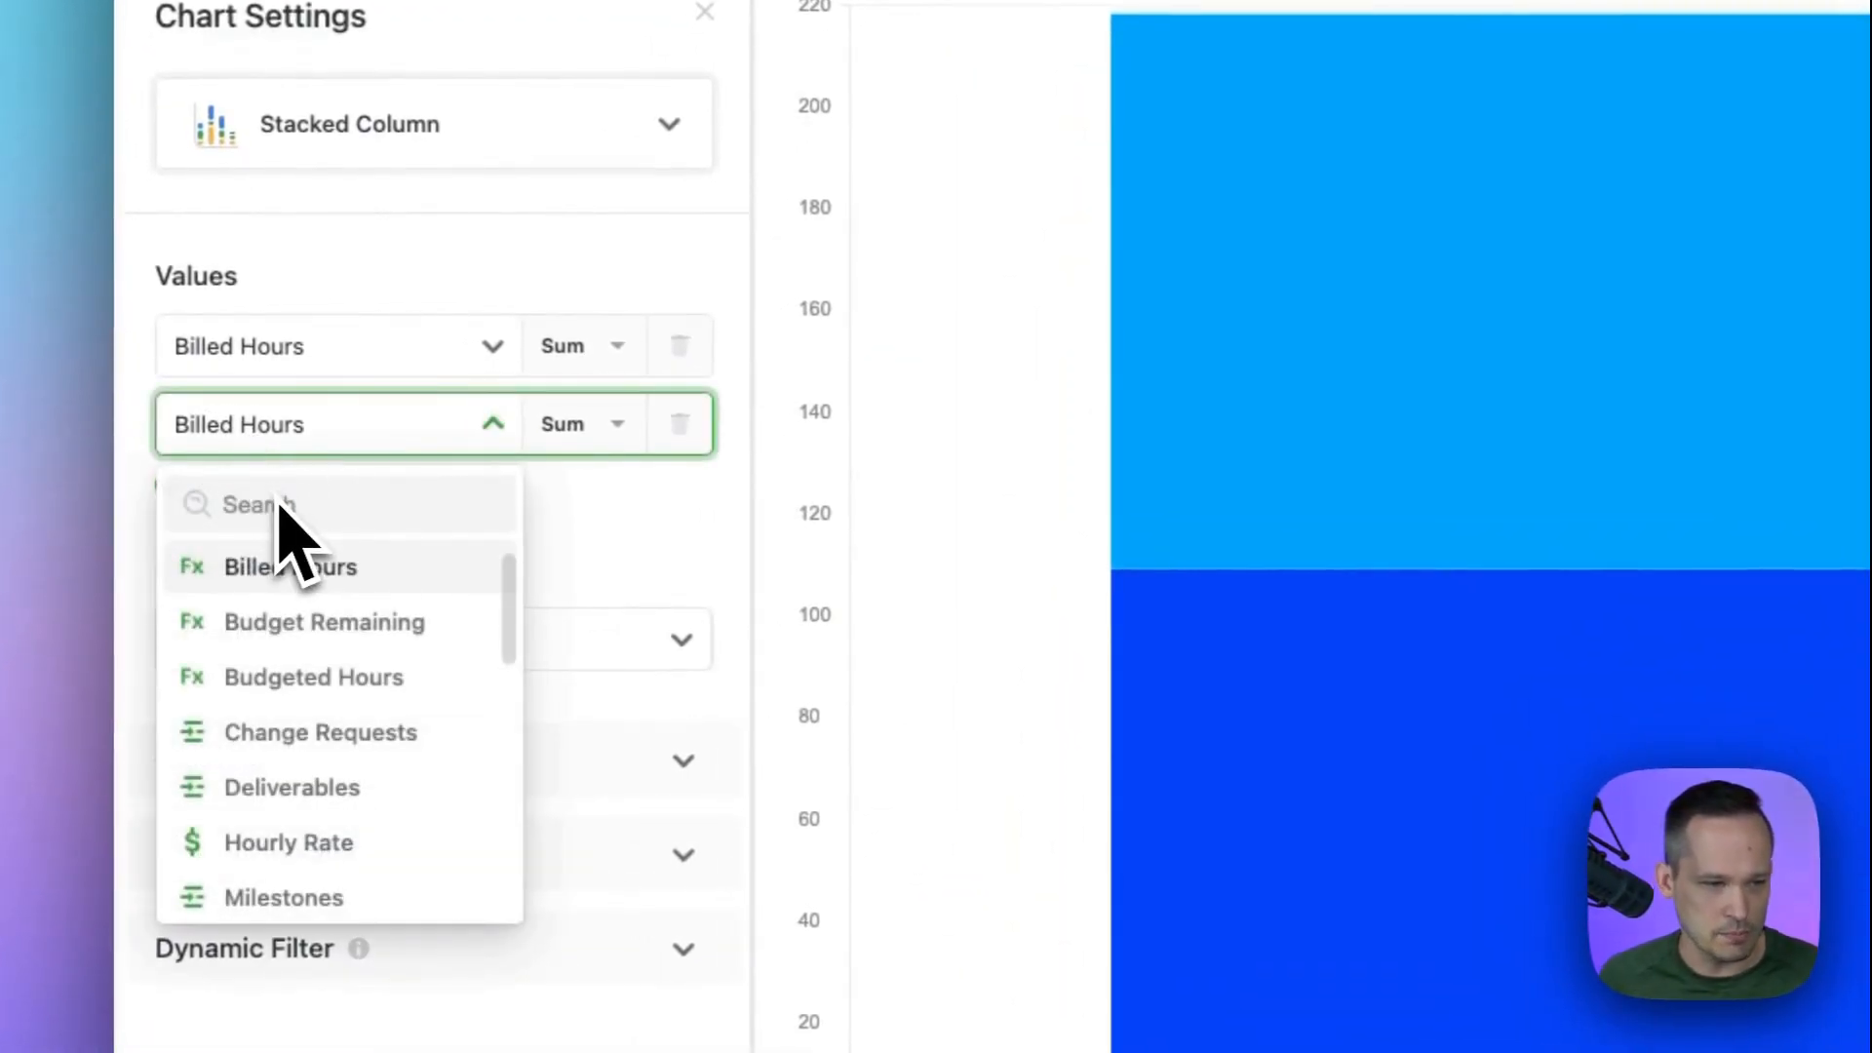
type("rem")
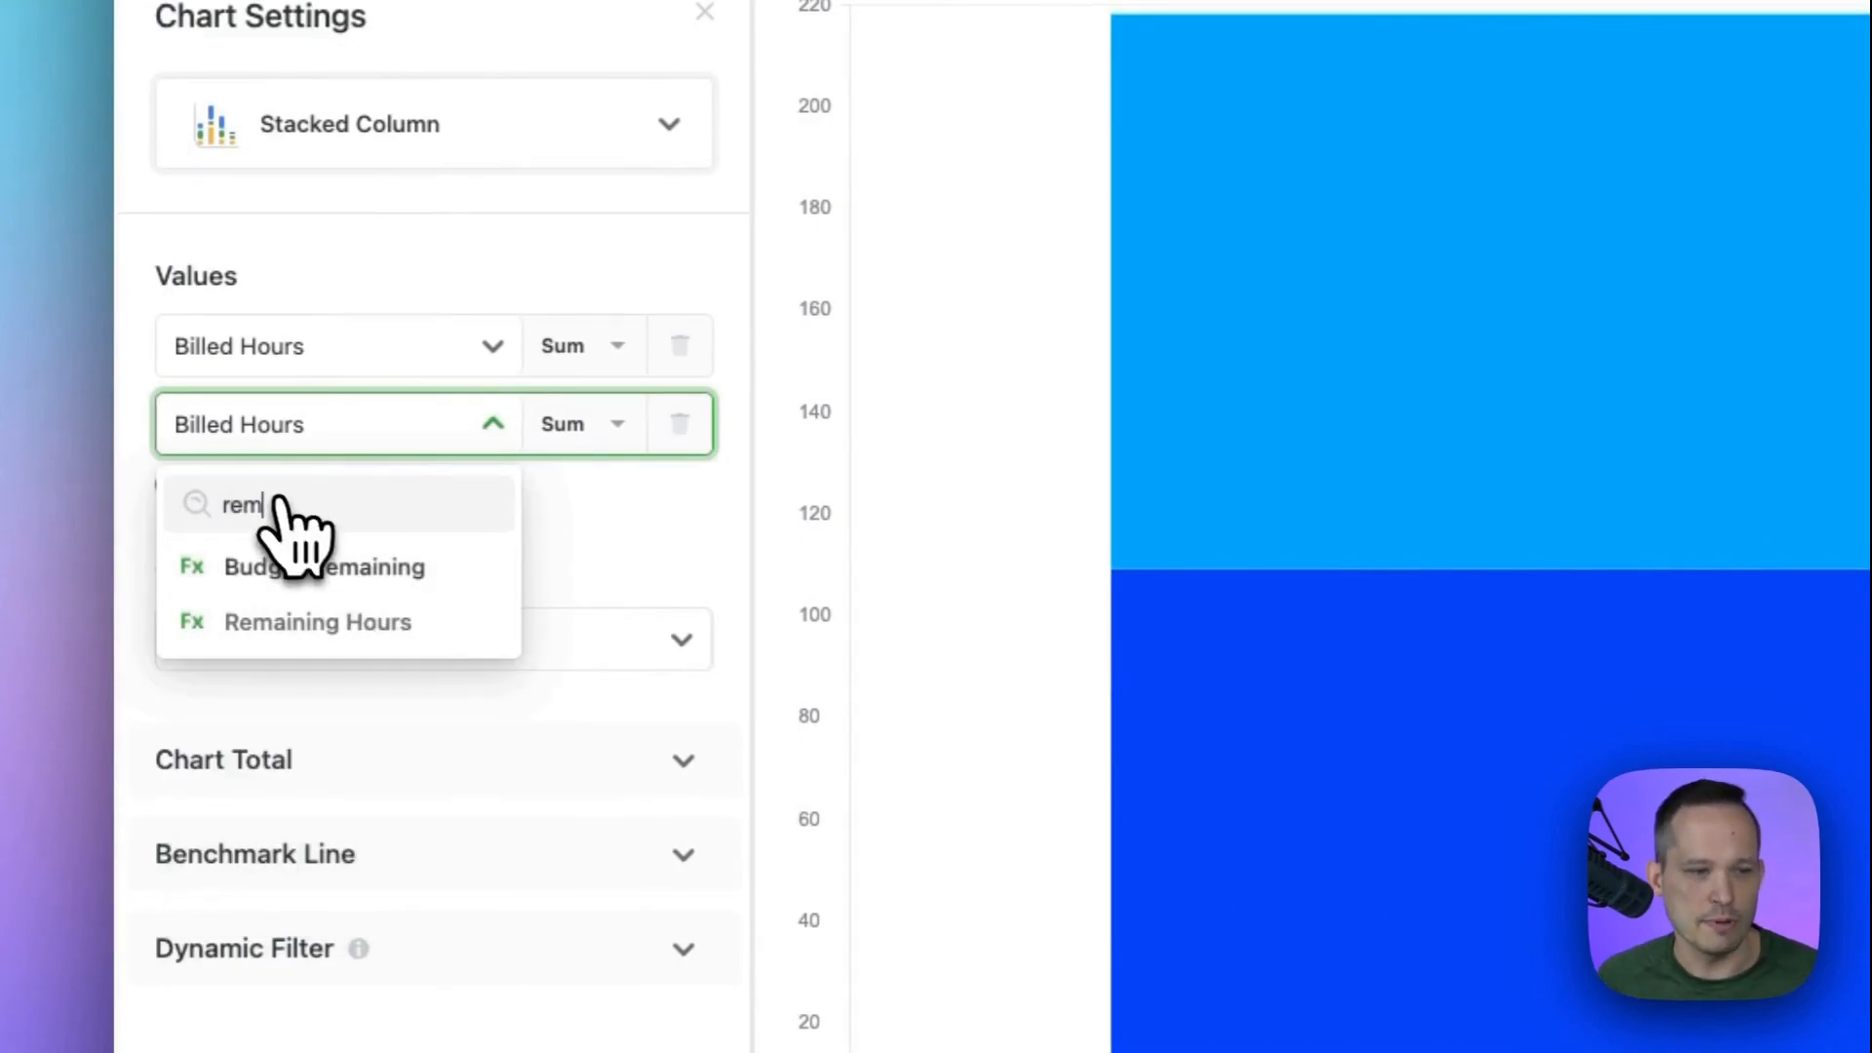
left_click(307, 629)
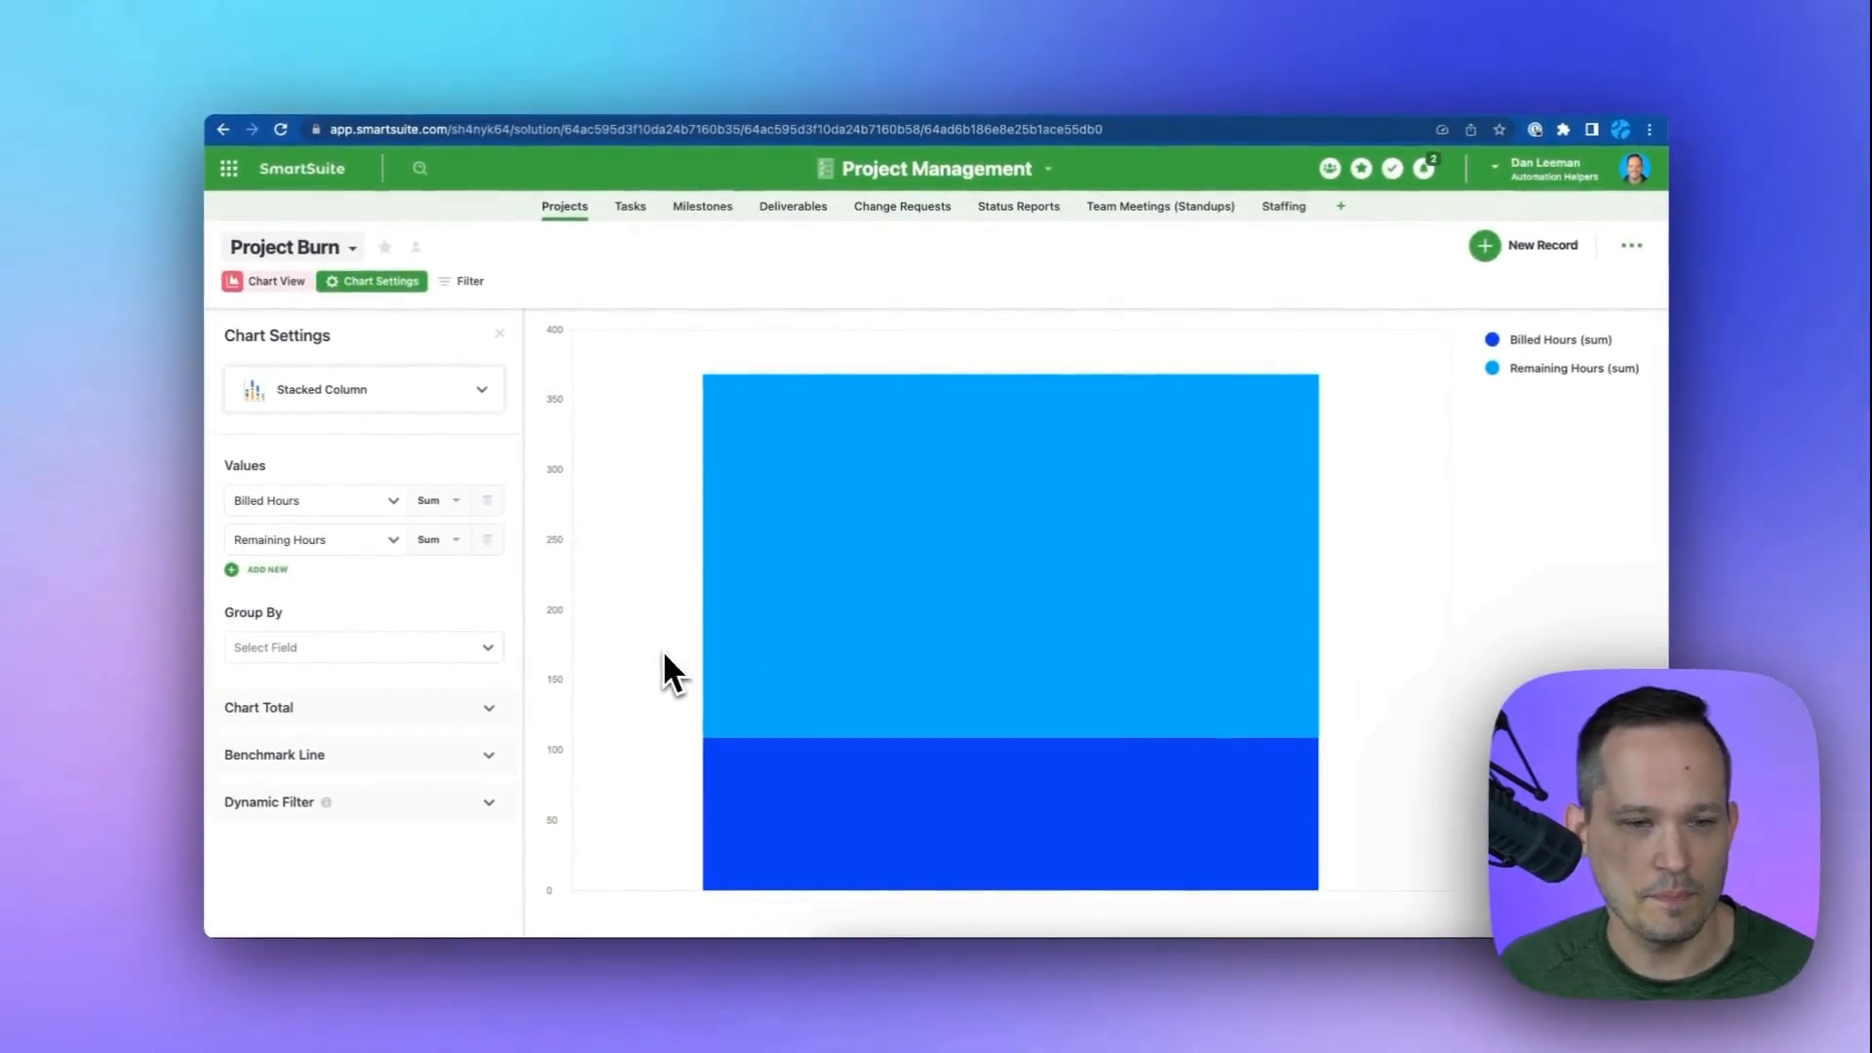
Group the chart by Project Name.
mouse_move(1567, 592)
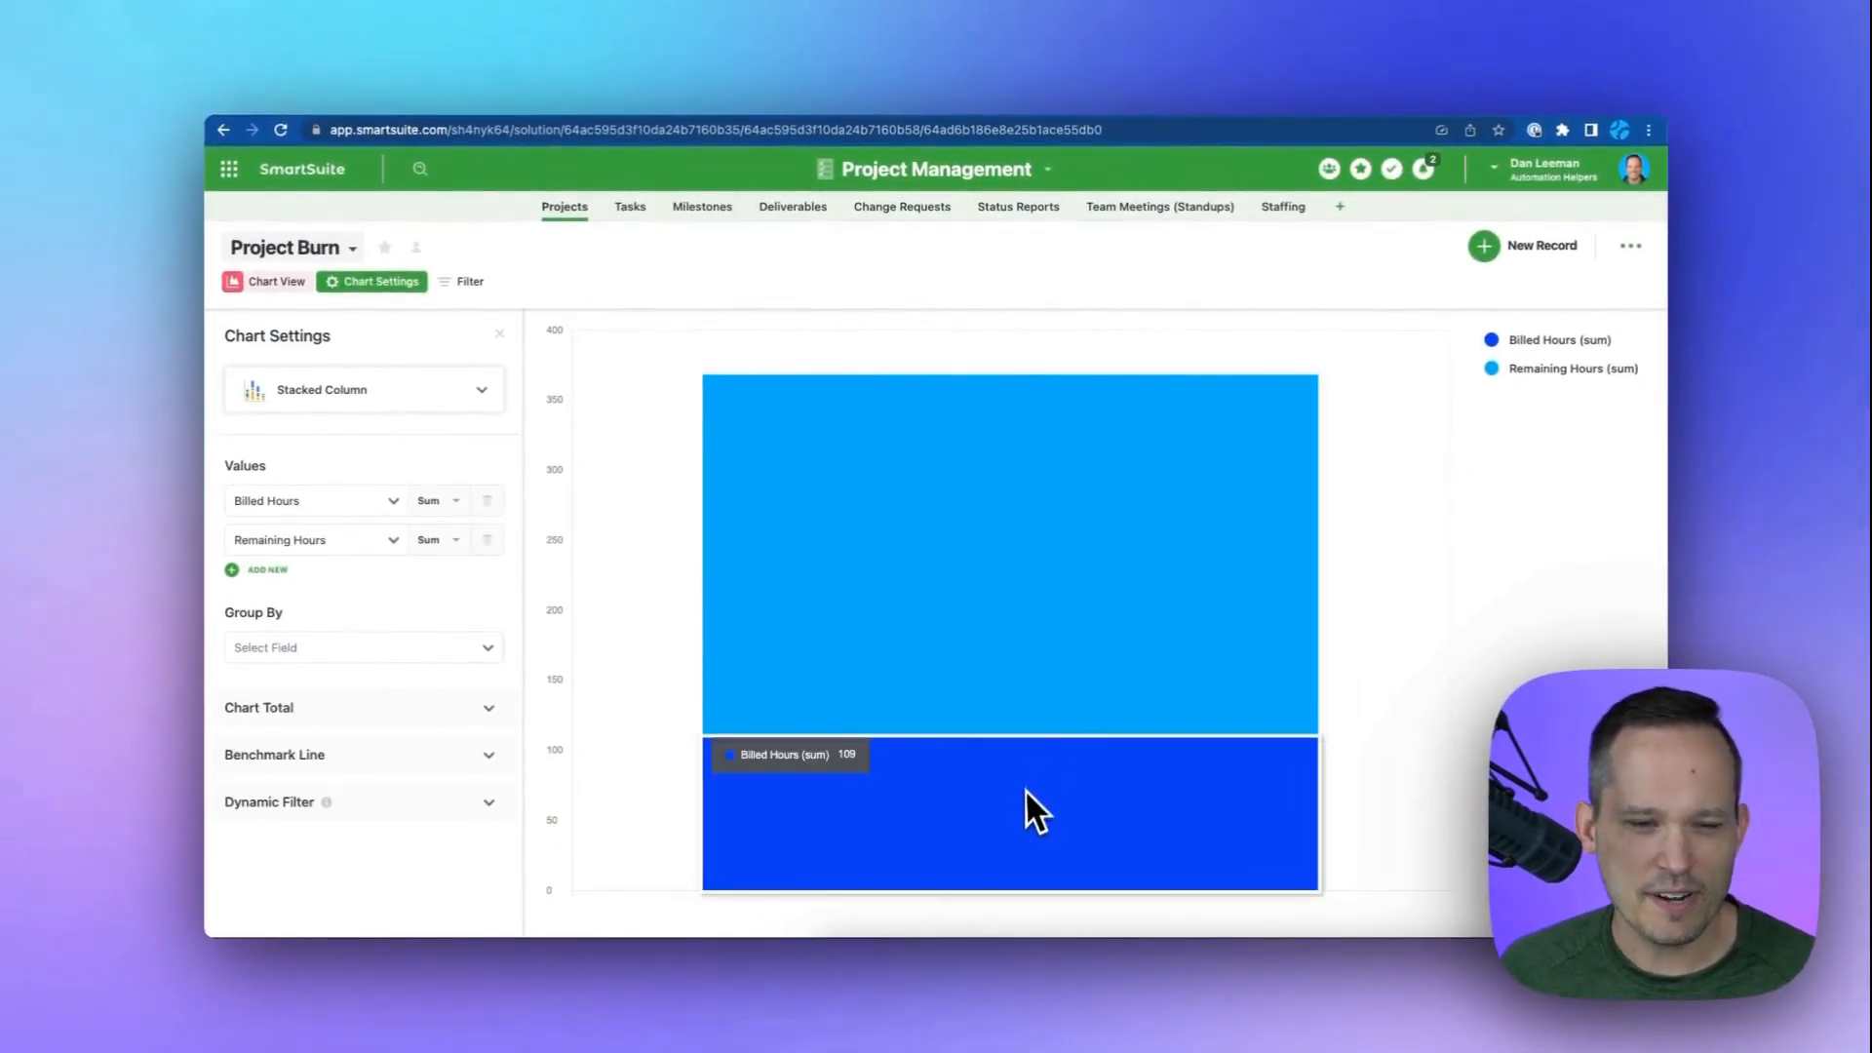
mouse_move(1010, 764)
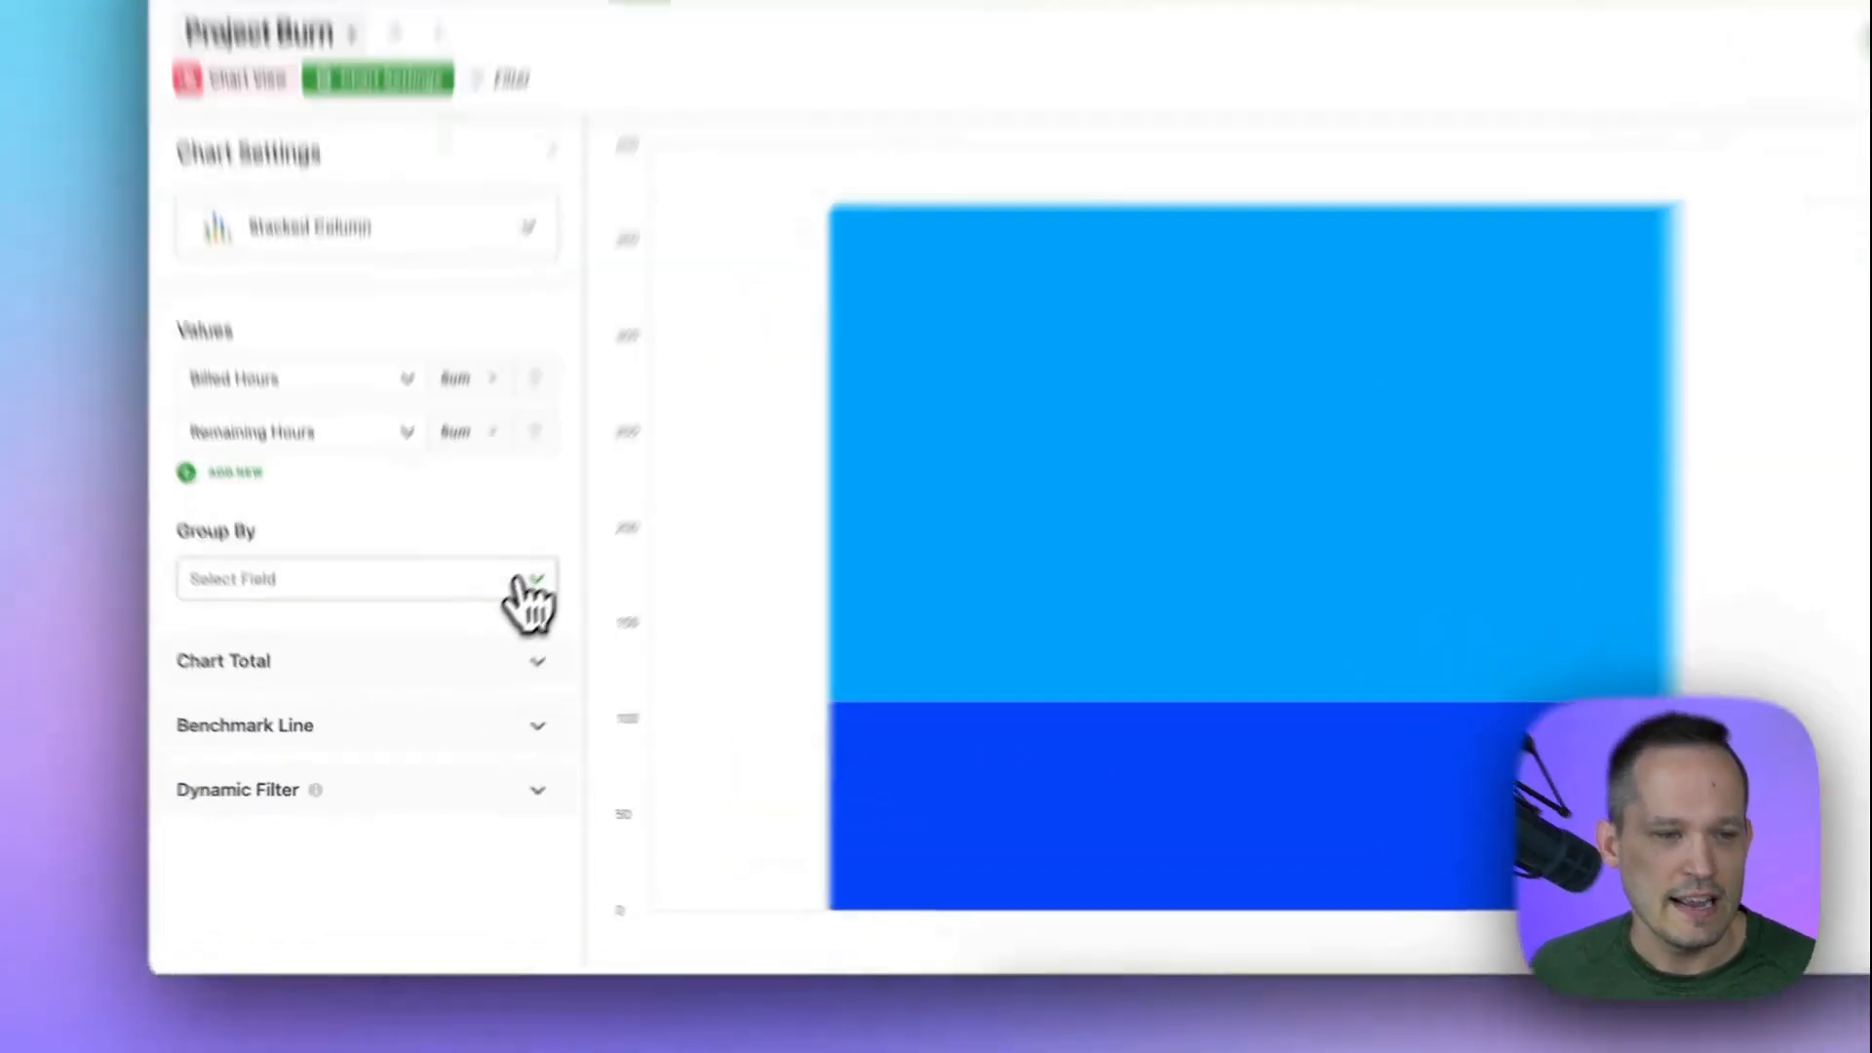
left_click(473, 648)
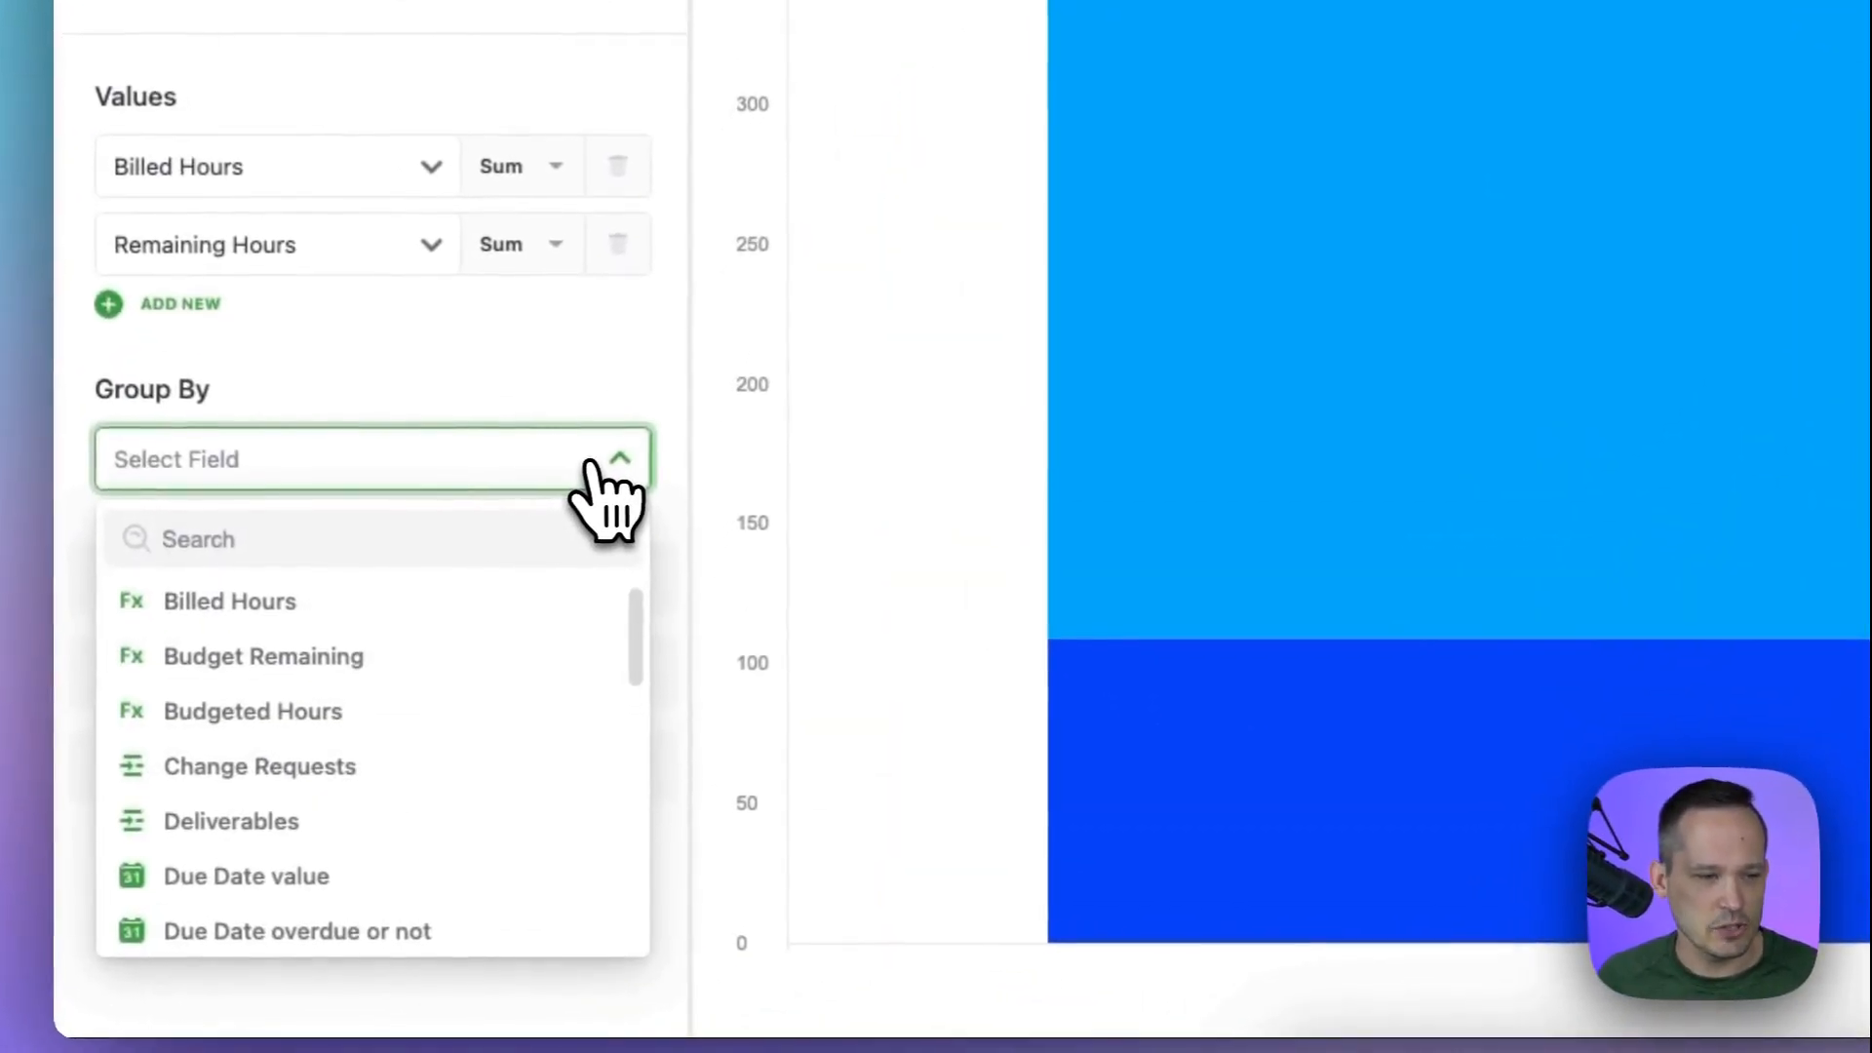
type("nam")
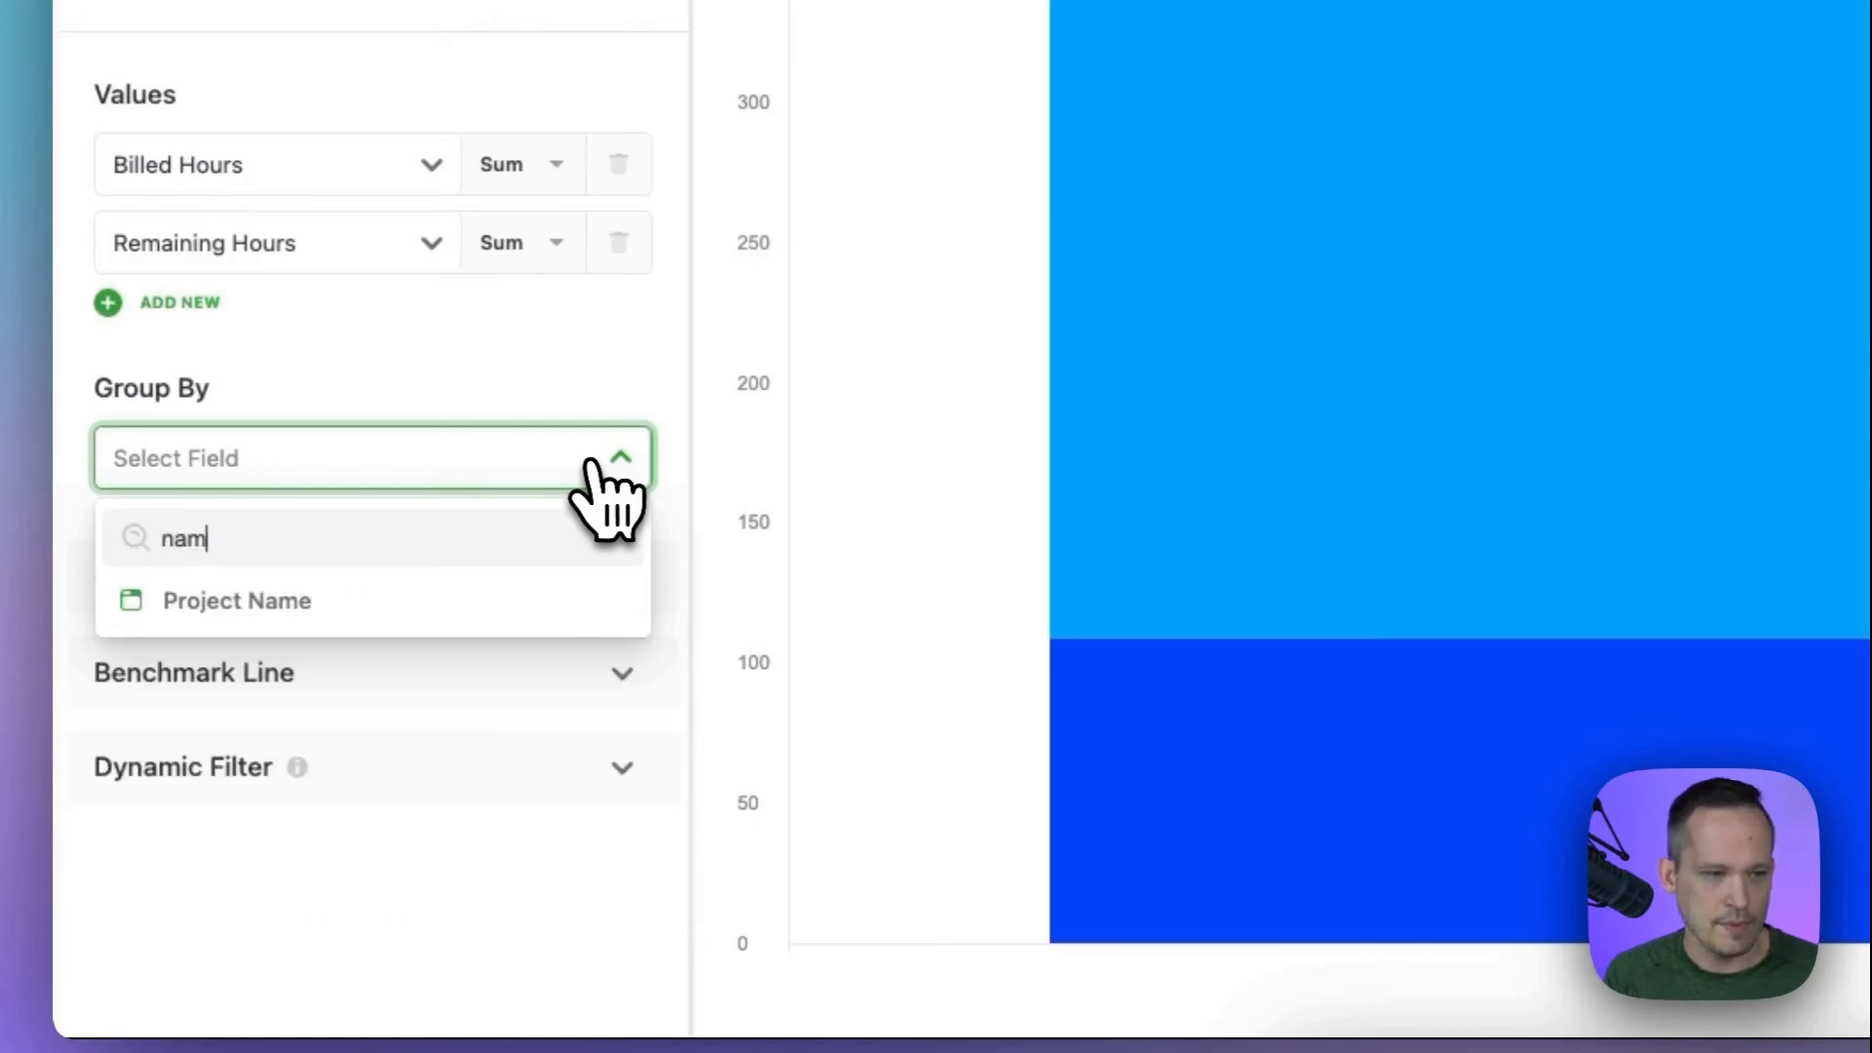
left_click(518, 602)
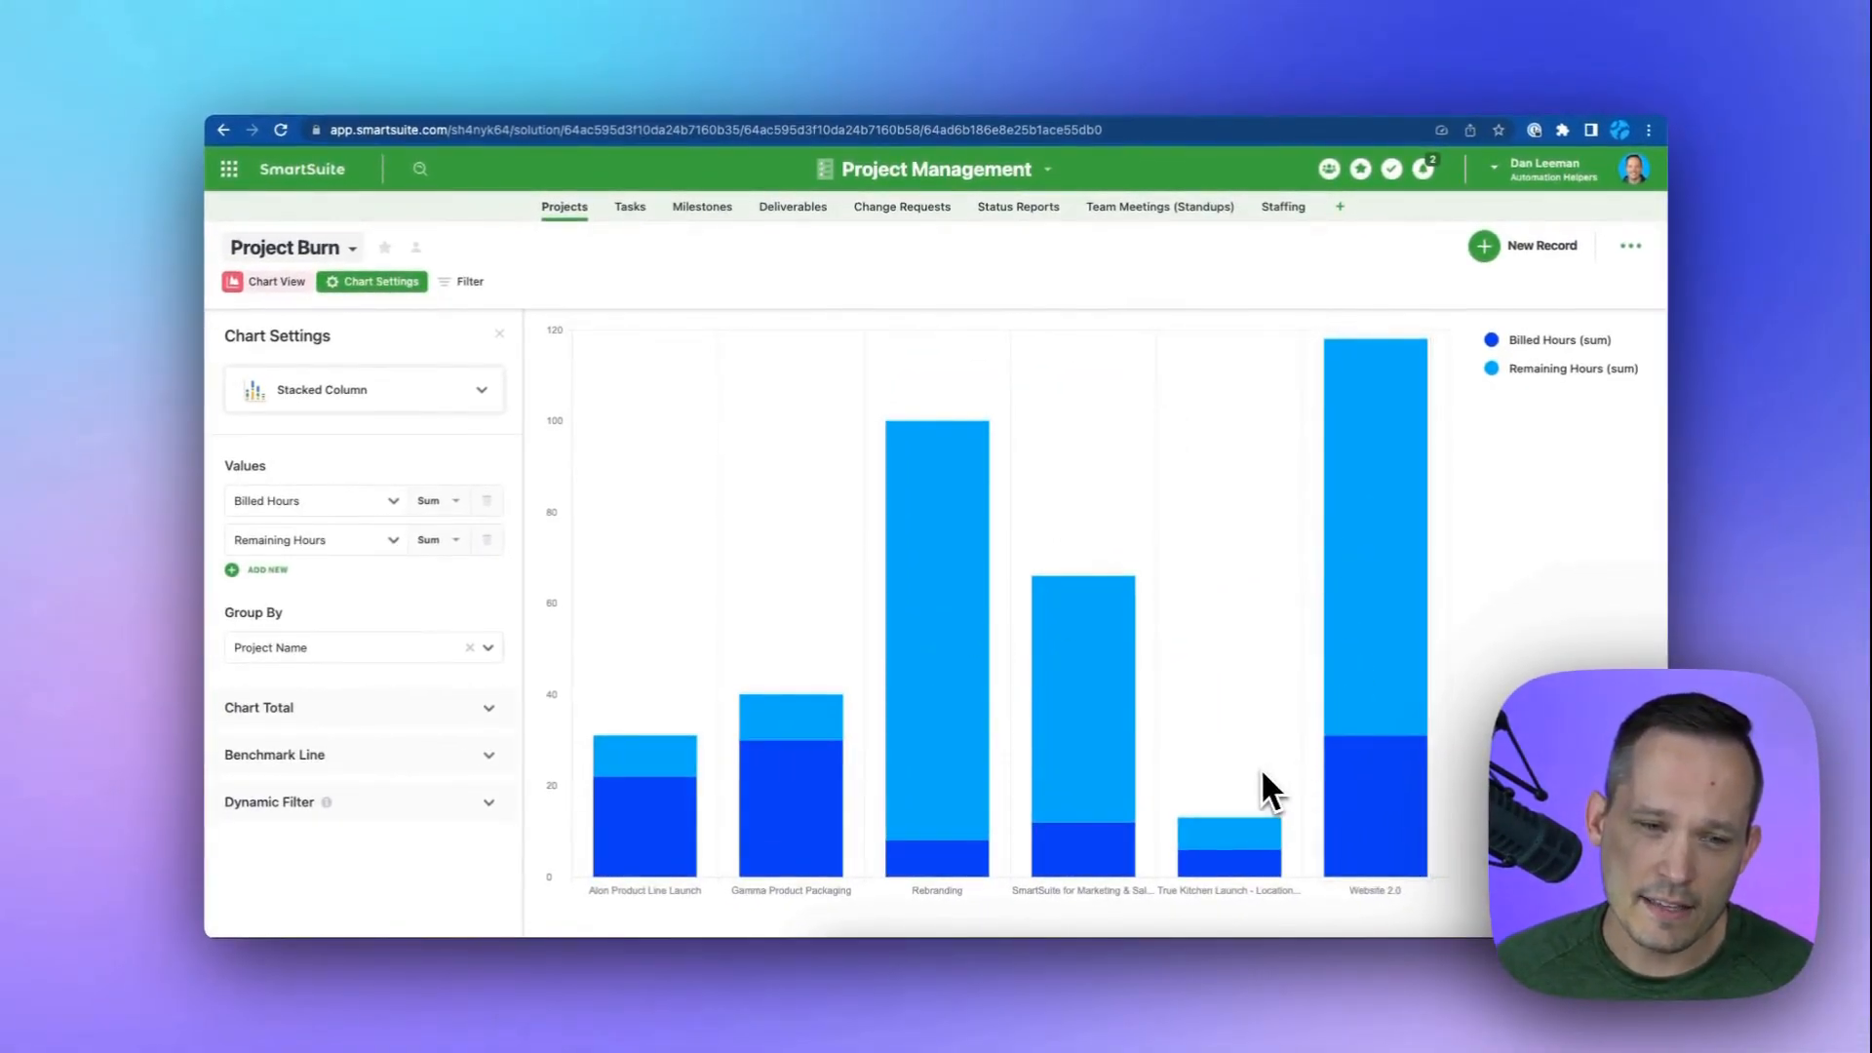
Recolor the series: Billed Hours green and Remaining Hours 50% Steel Grey.
mouse_move(770, 821)
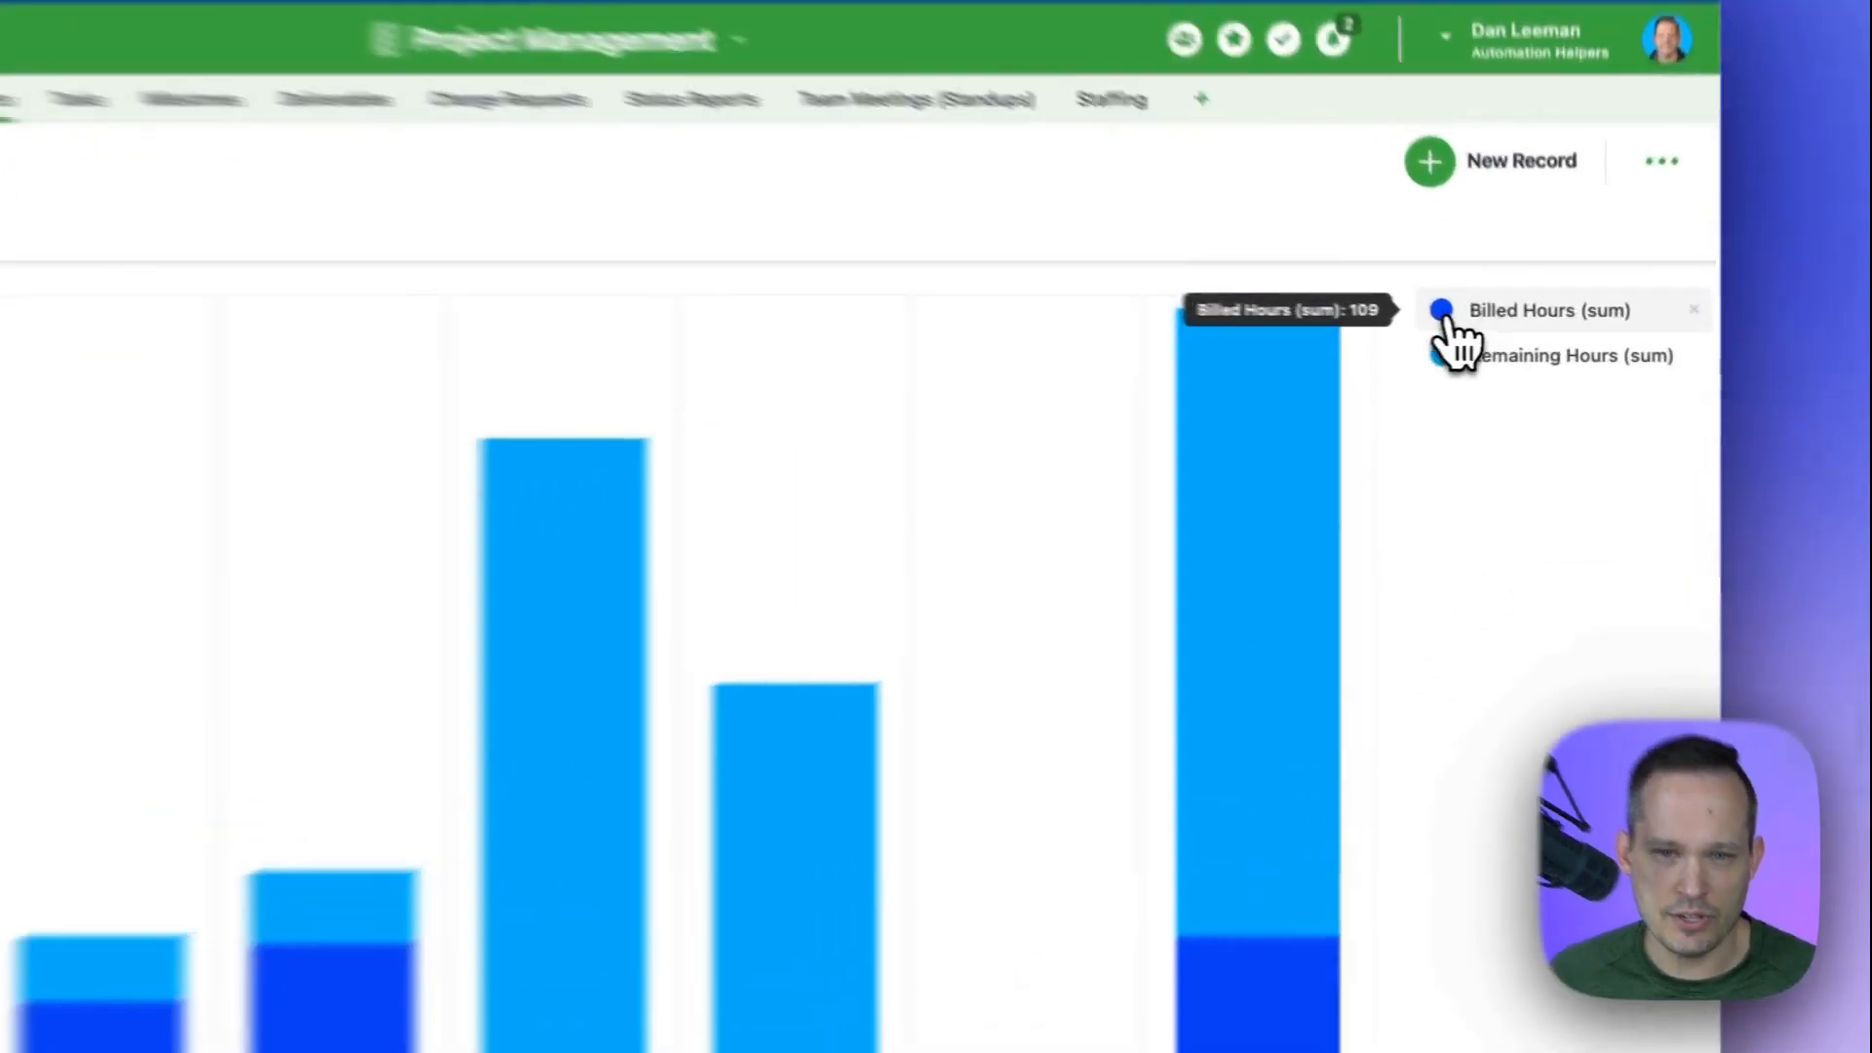
left_click(1492, 339)
left_click(1180, 353)
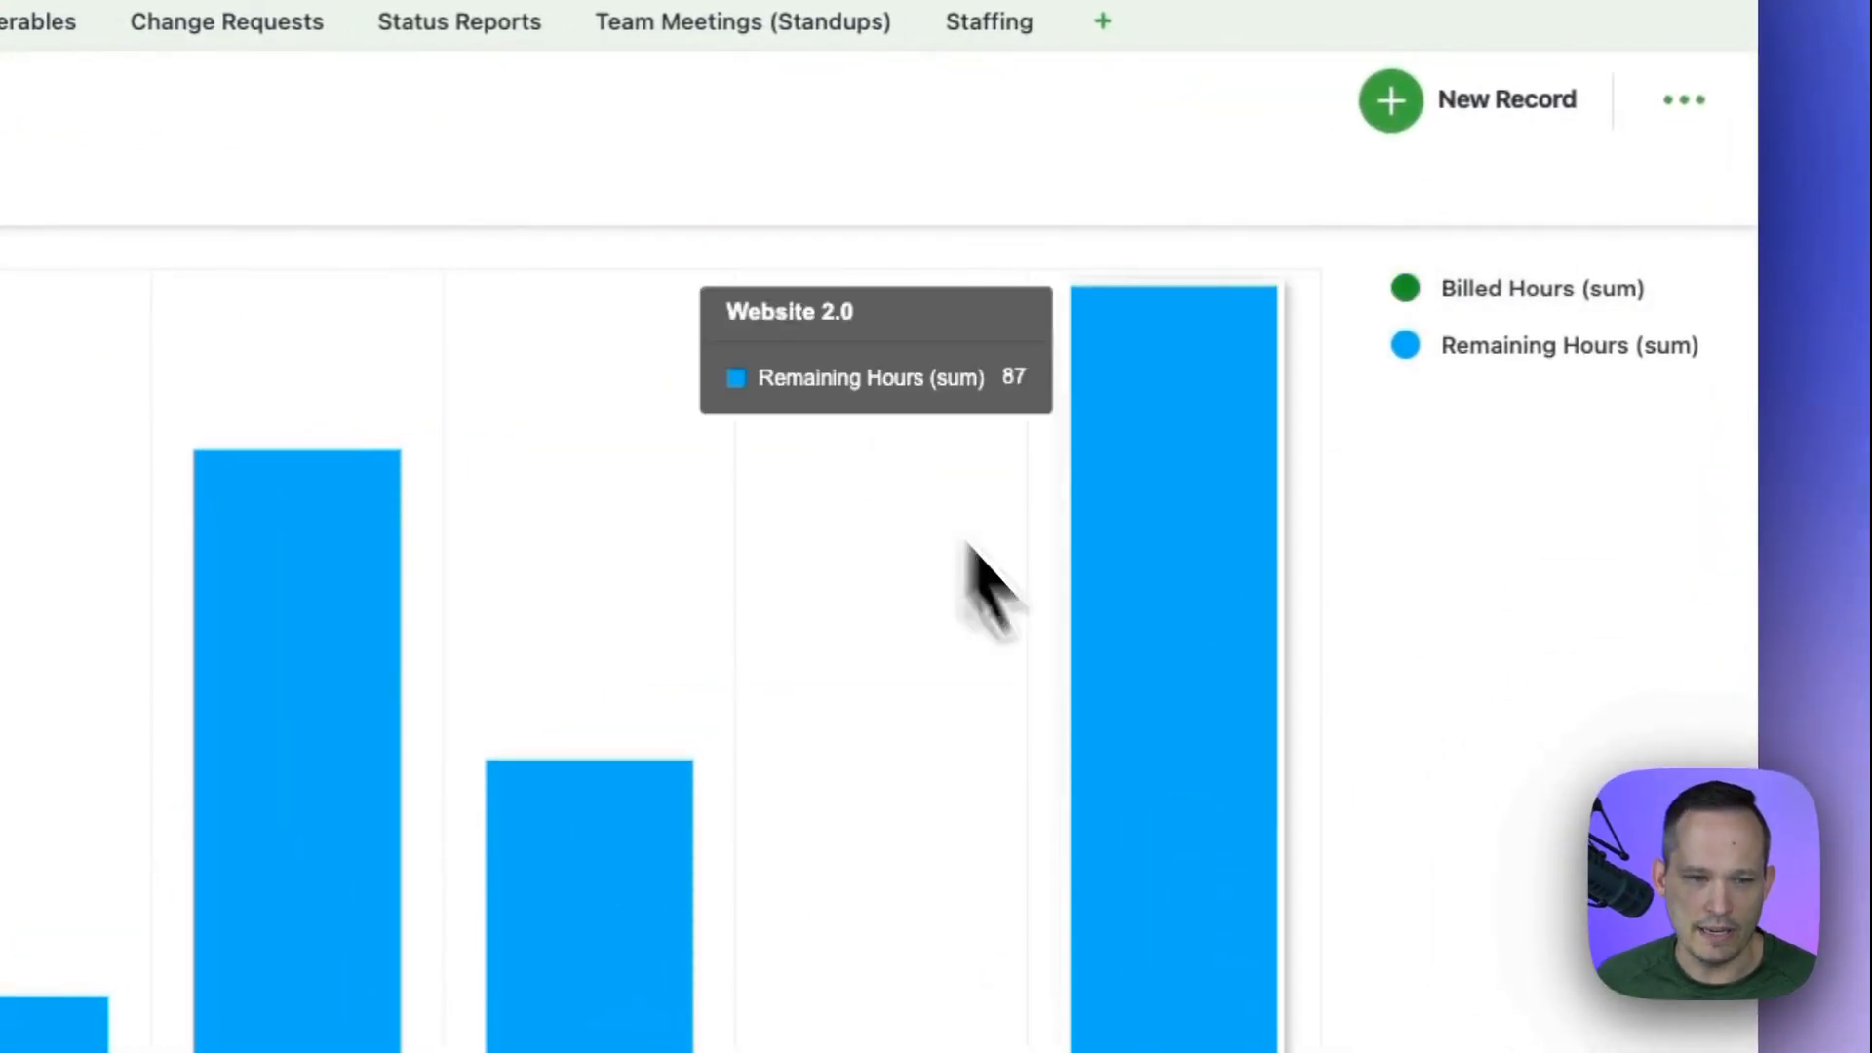
mouse_move(1304, 644)
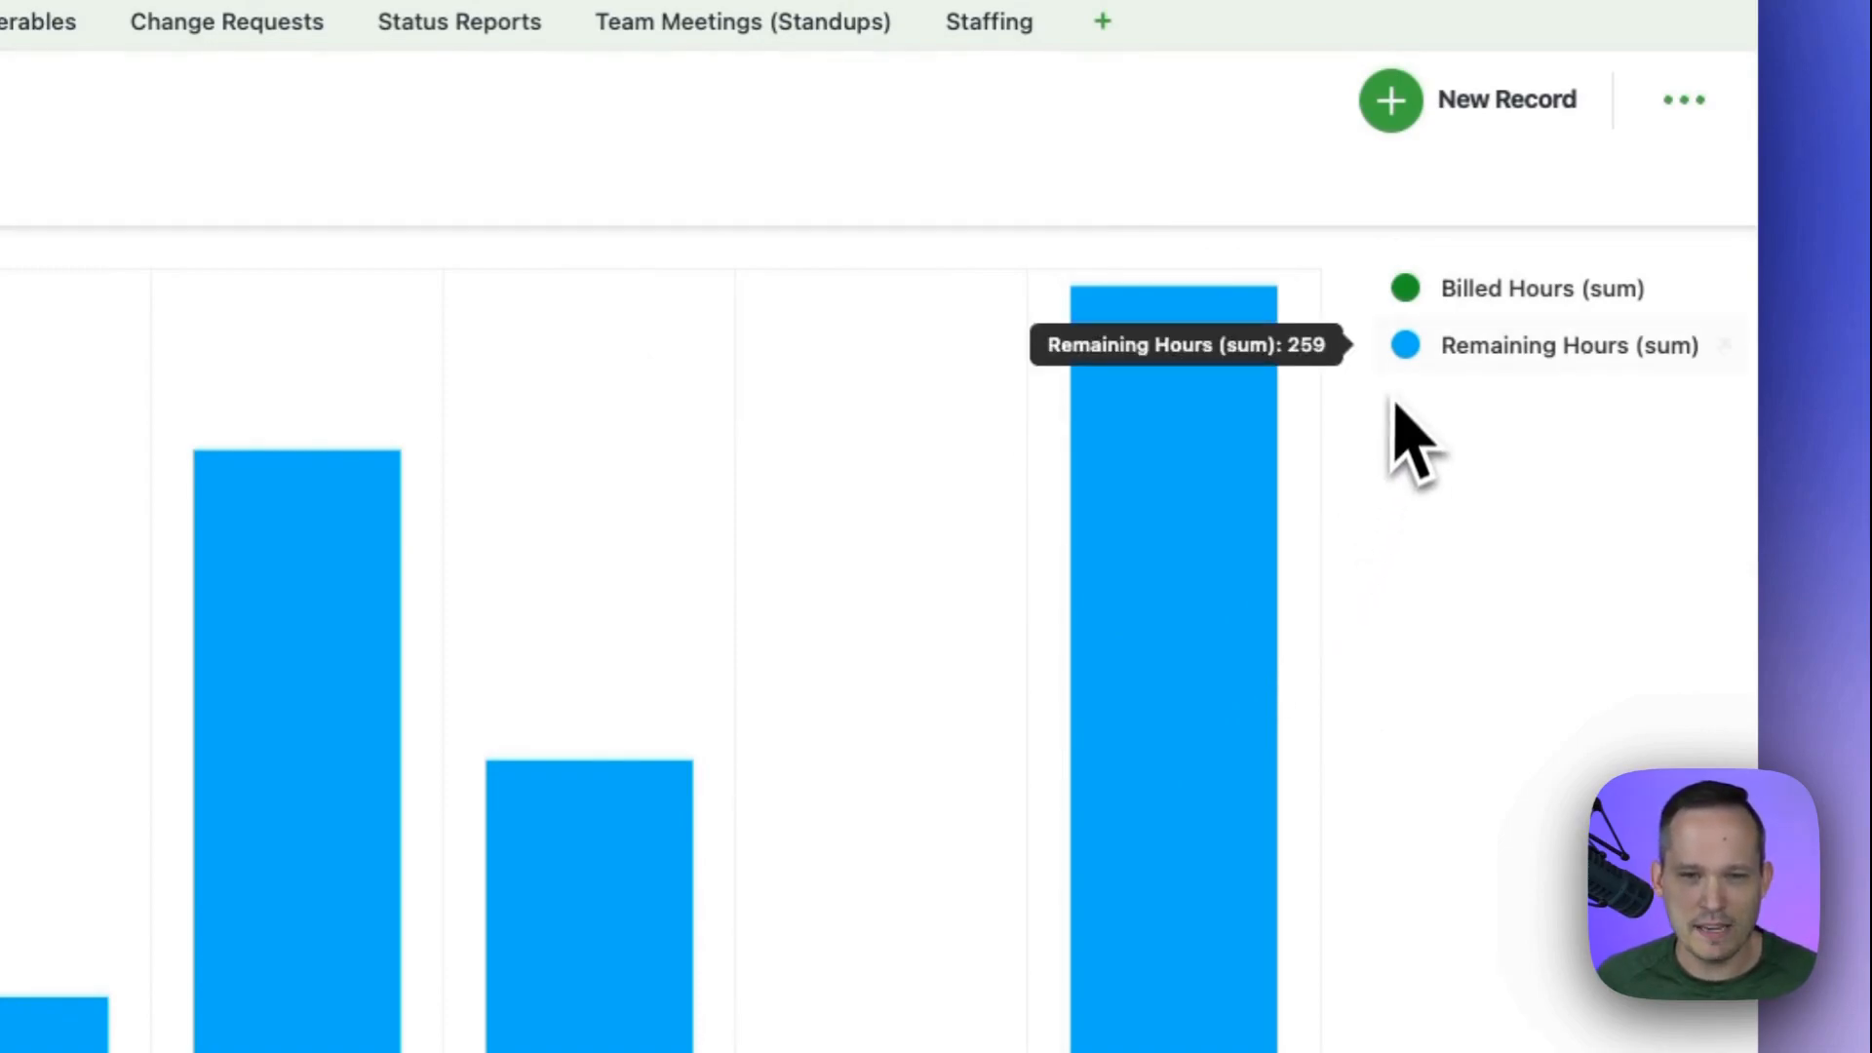
left_click(1405, 351)
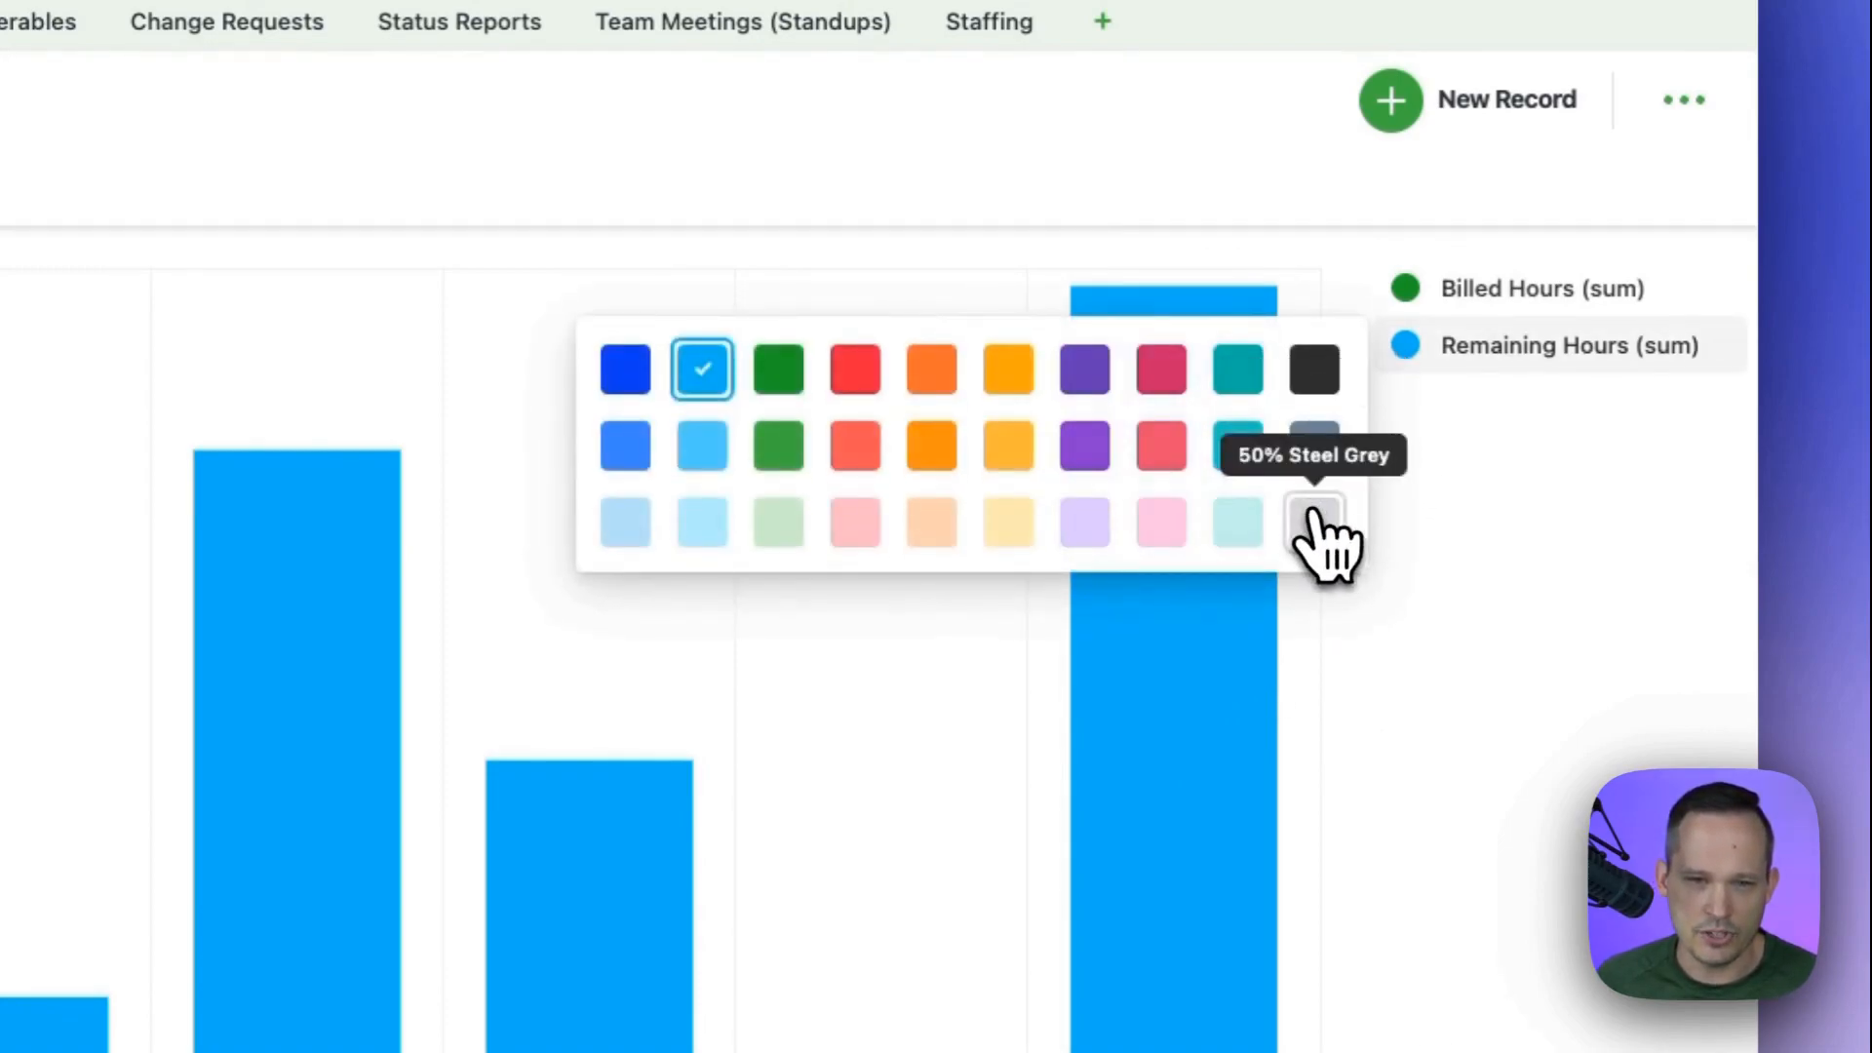
left_click(1314, 523)
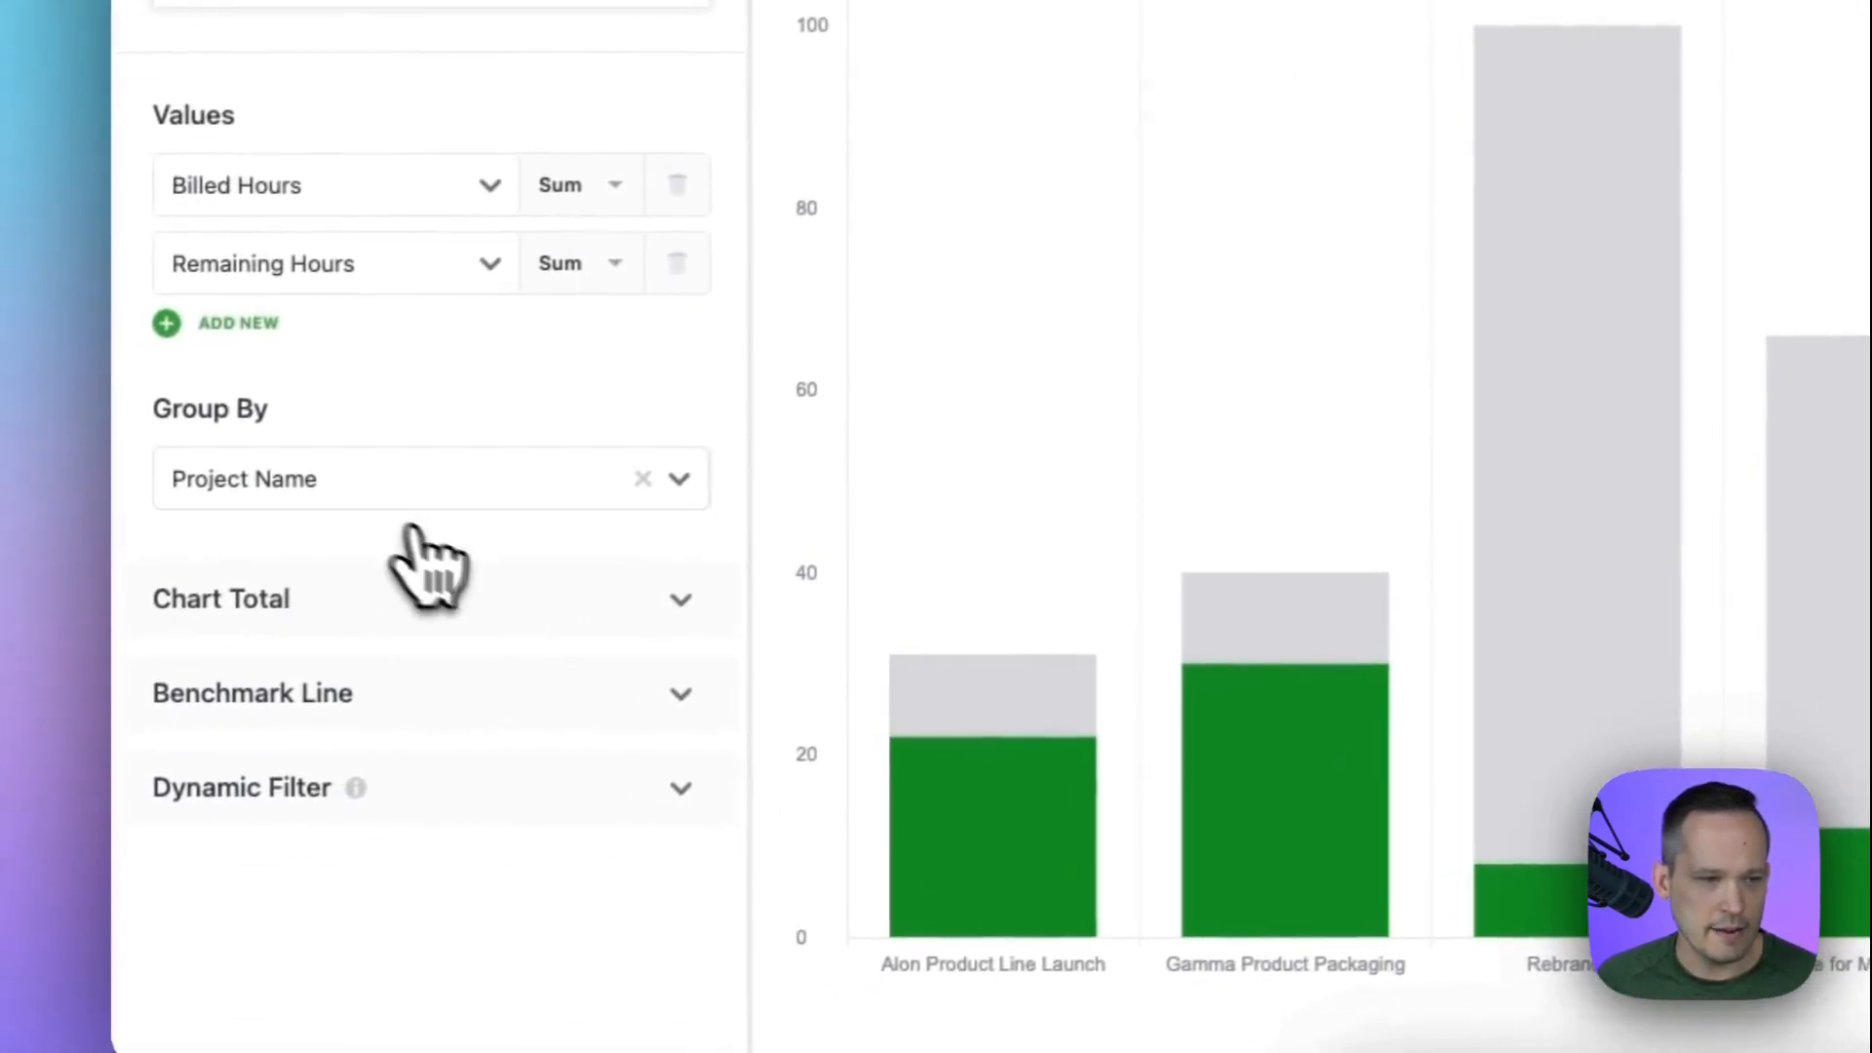
Add a chart total showing the sum of Budgeted Hours.
left_click(388, 685)
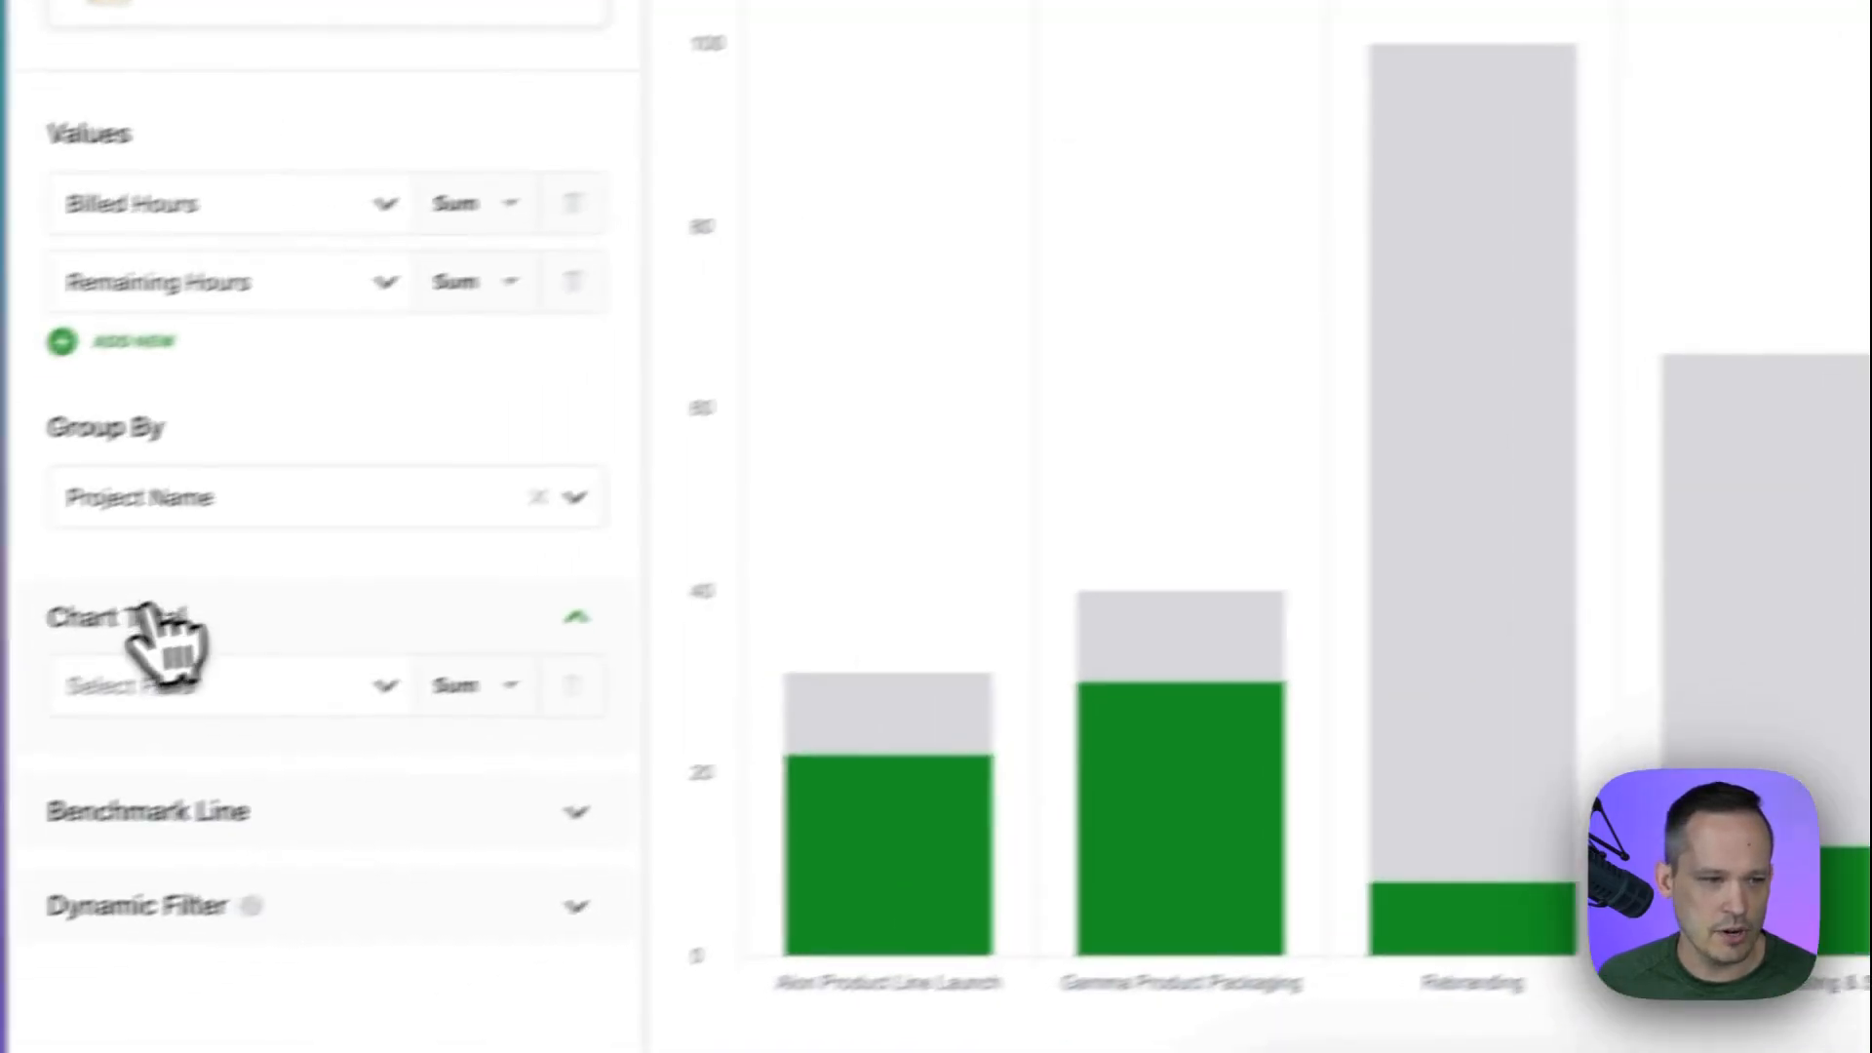
left_click(258, 663)
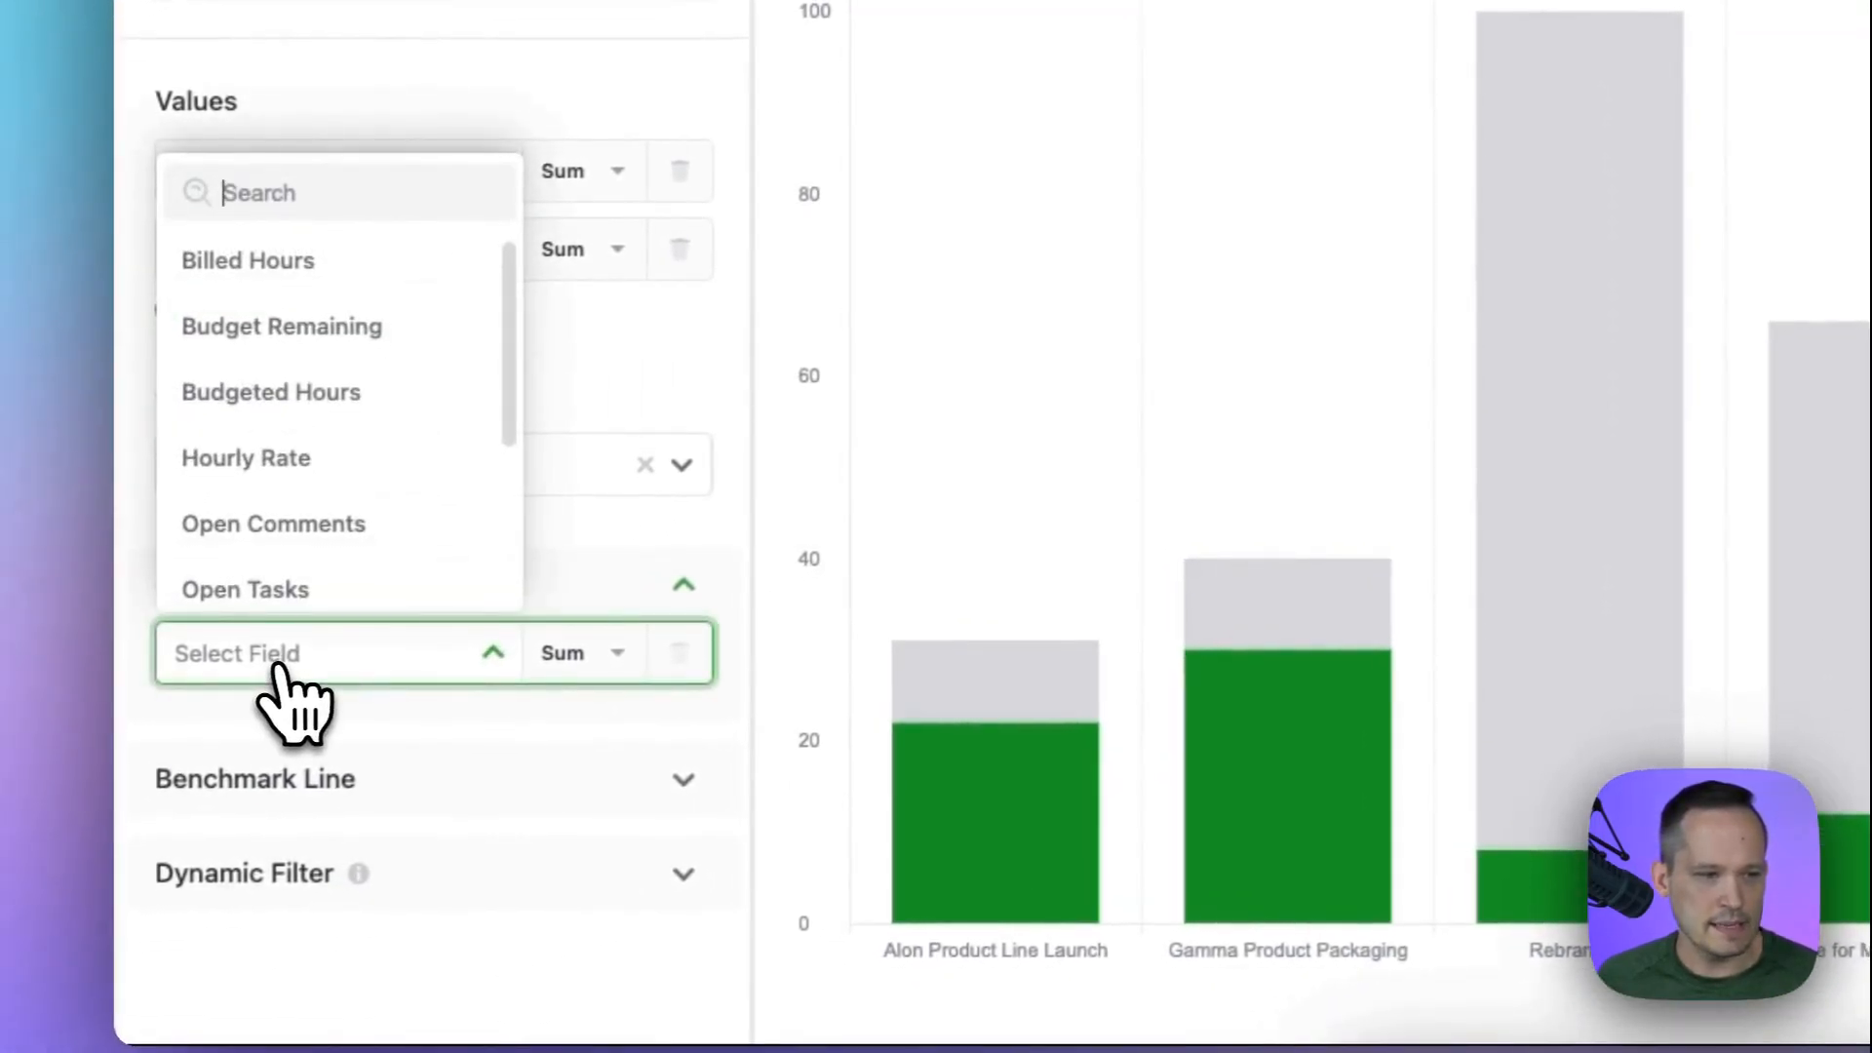
left_click(342, 395)
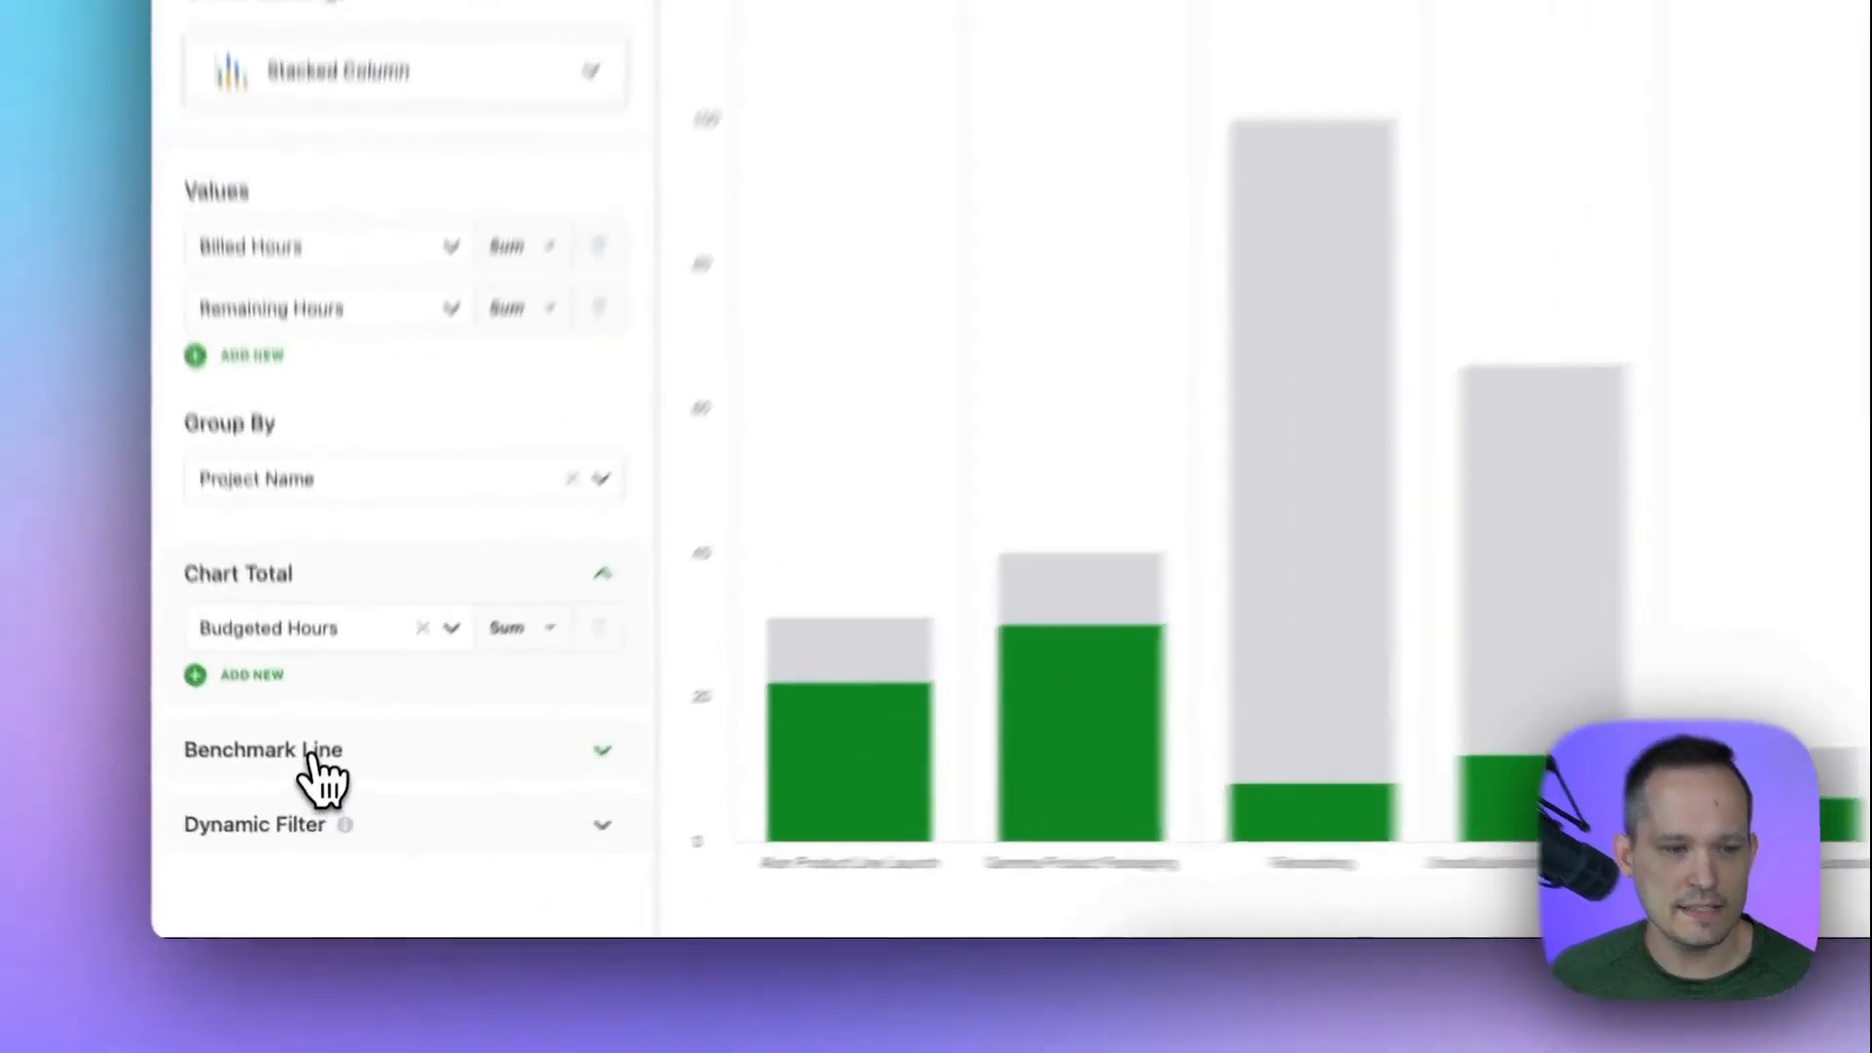
Add a benchmark line named Standard with a value of 20.
left_click(297, 822)
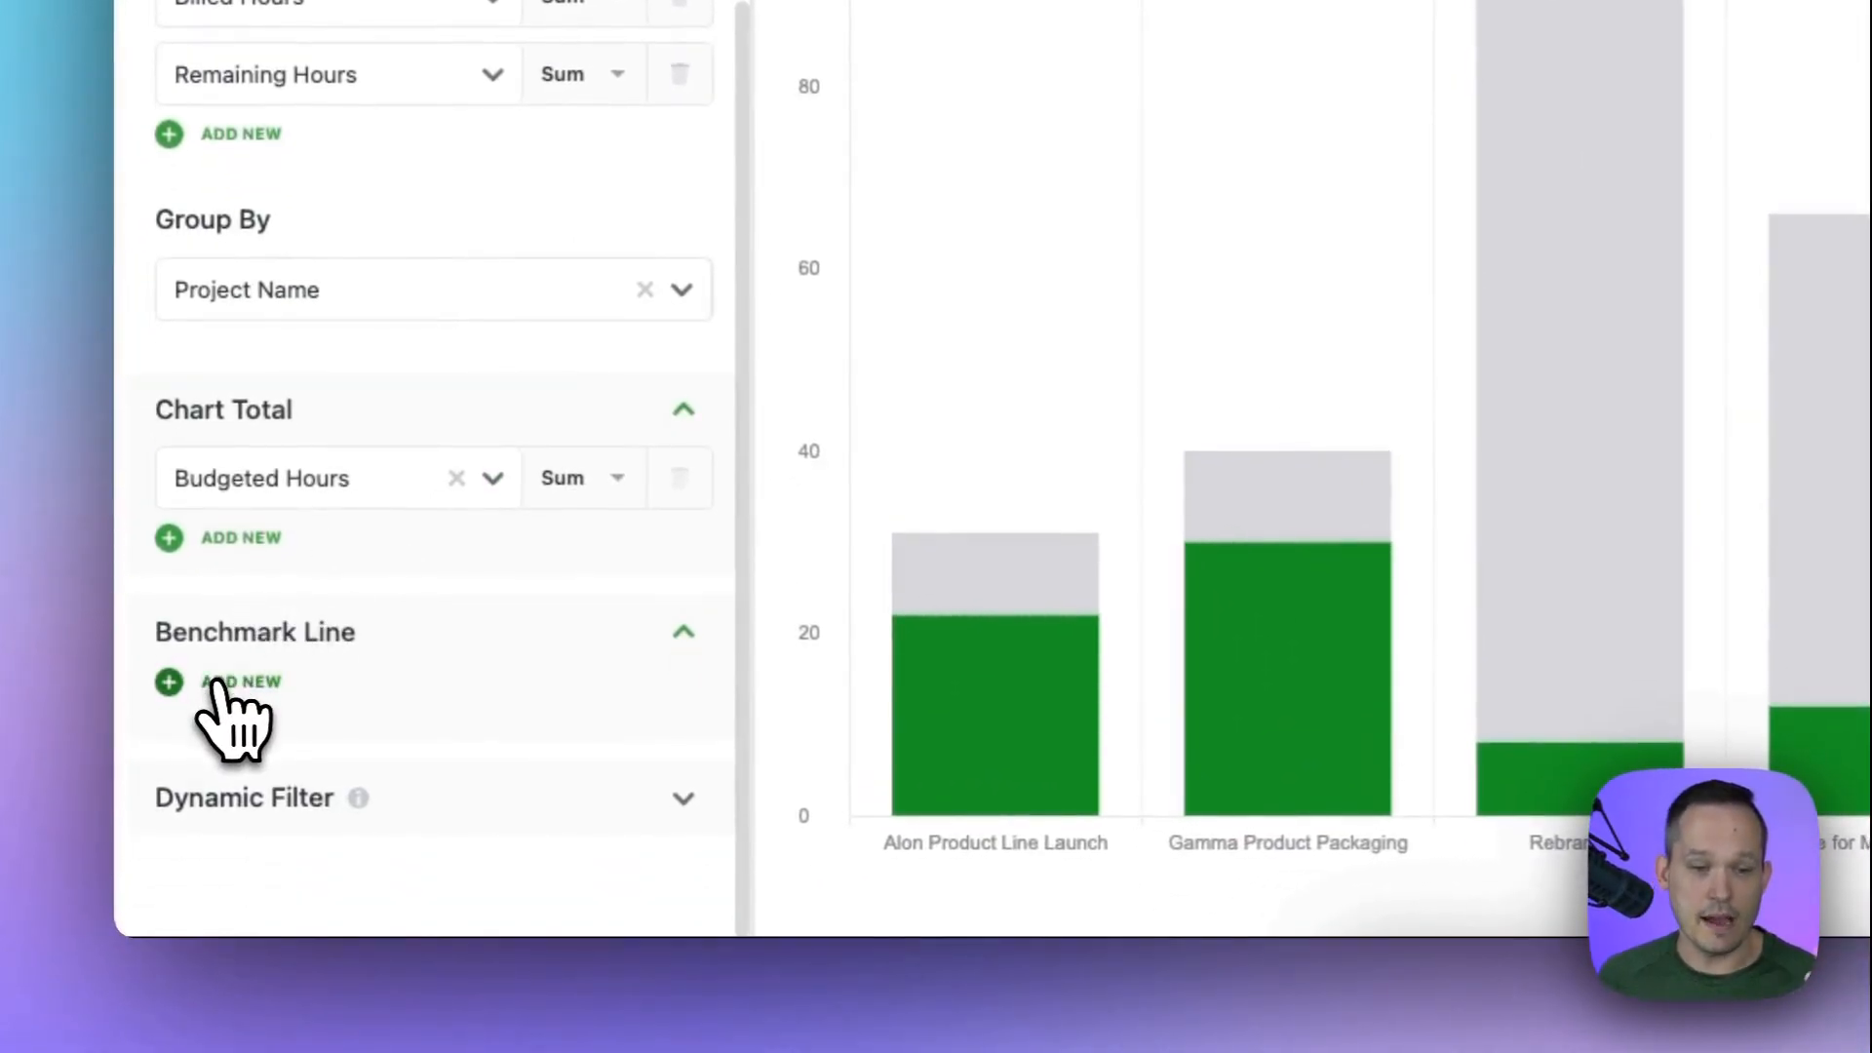
left_click(216, 683)
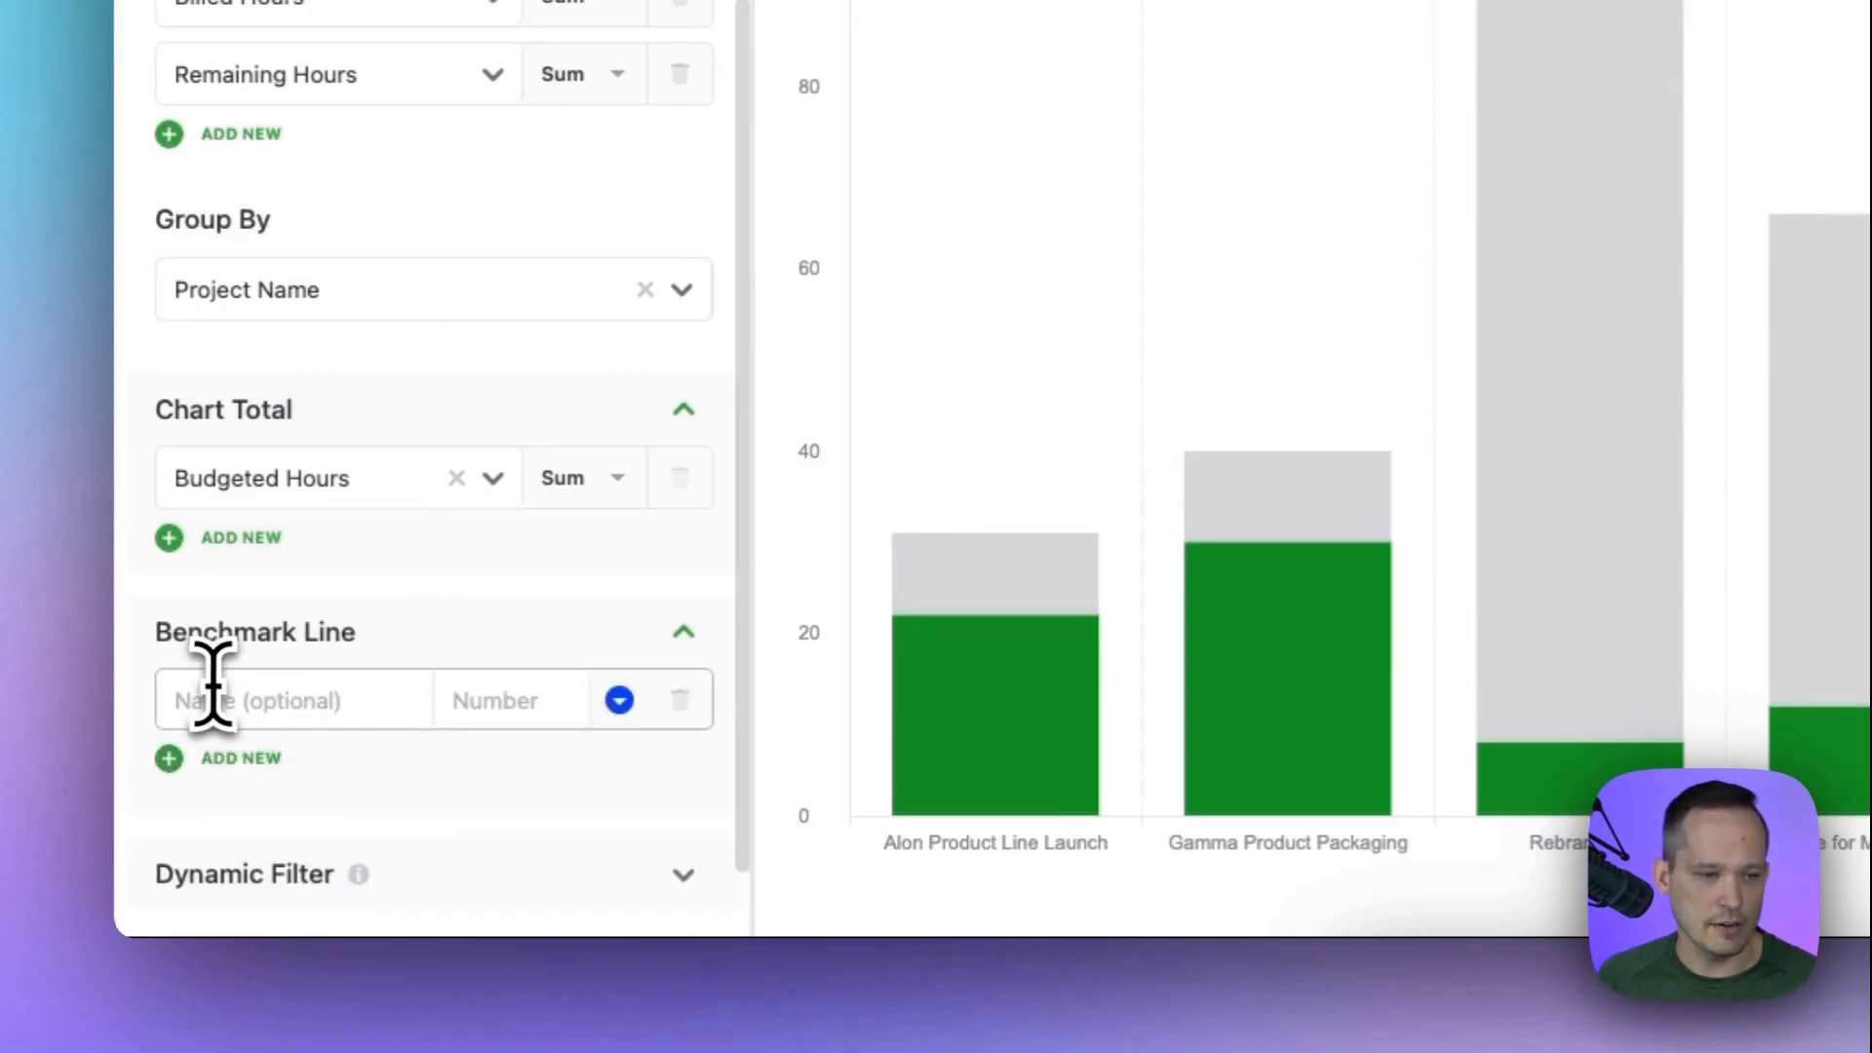
left_click(211, 687)
type("Standard")
left_click(496, 707)
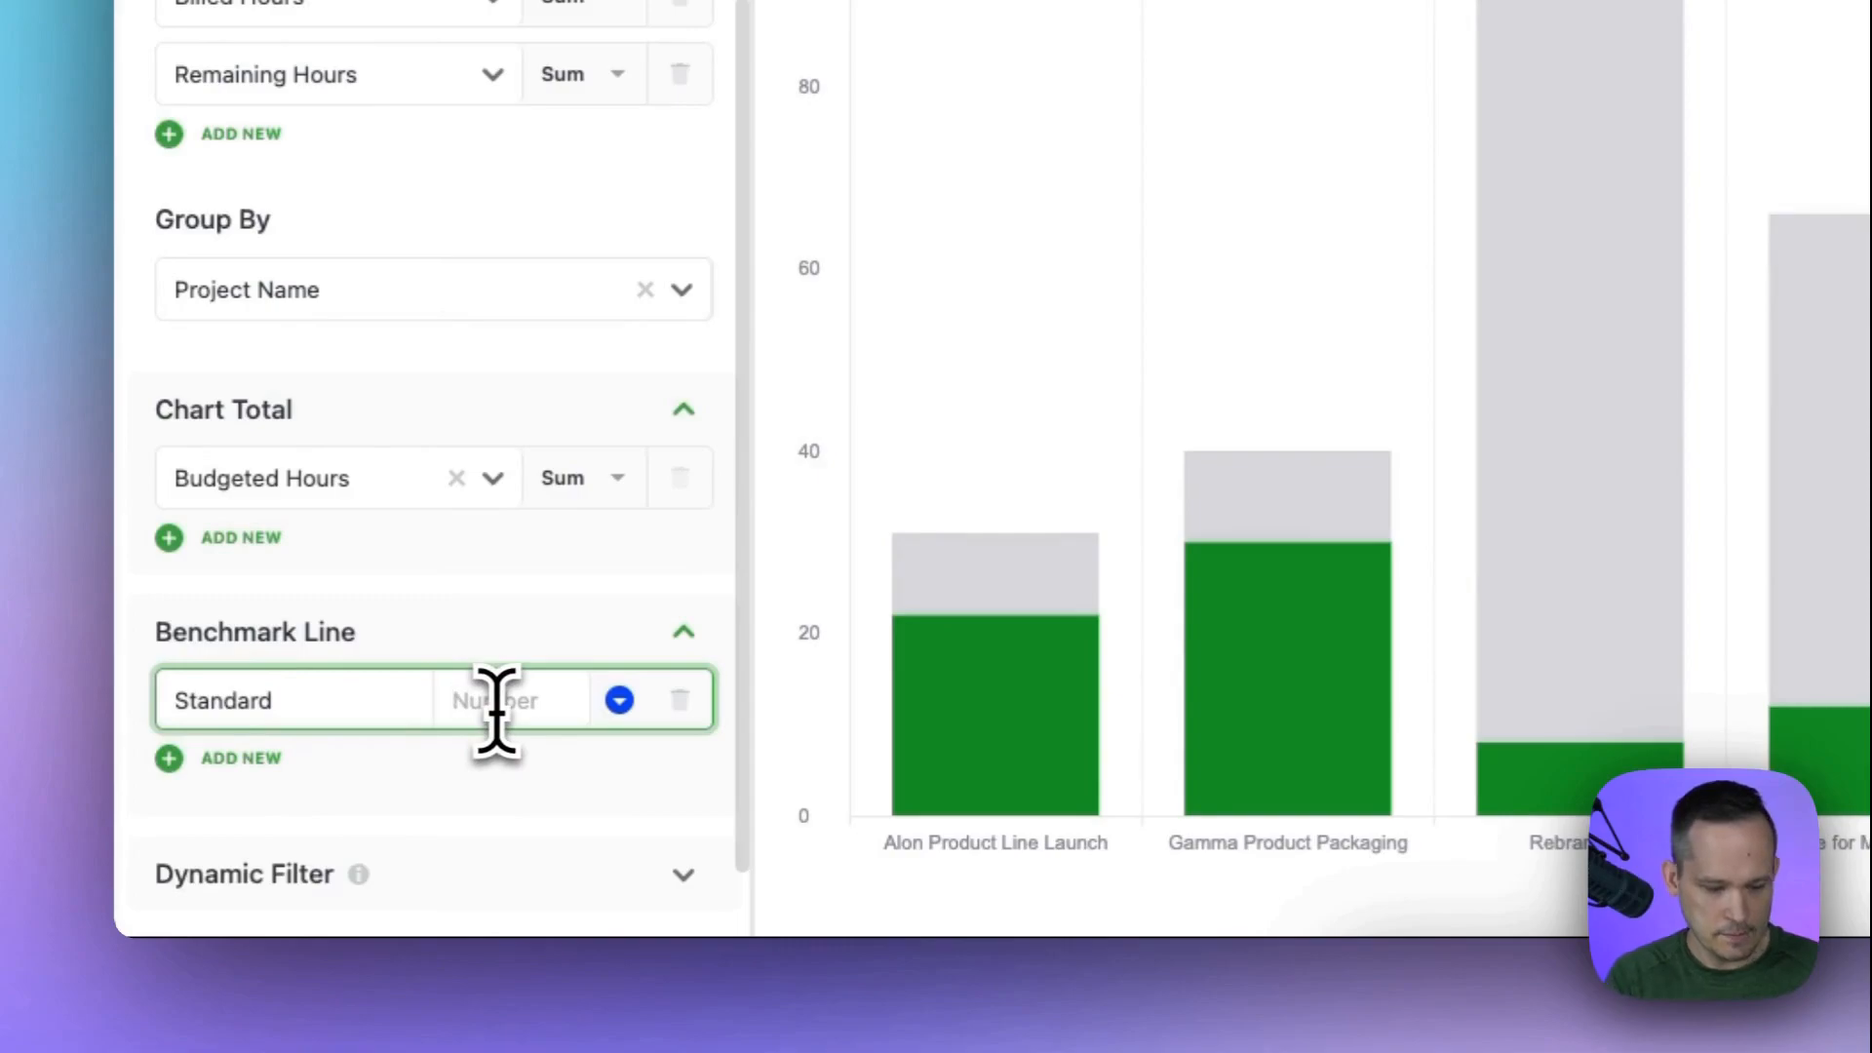
type("20")
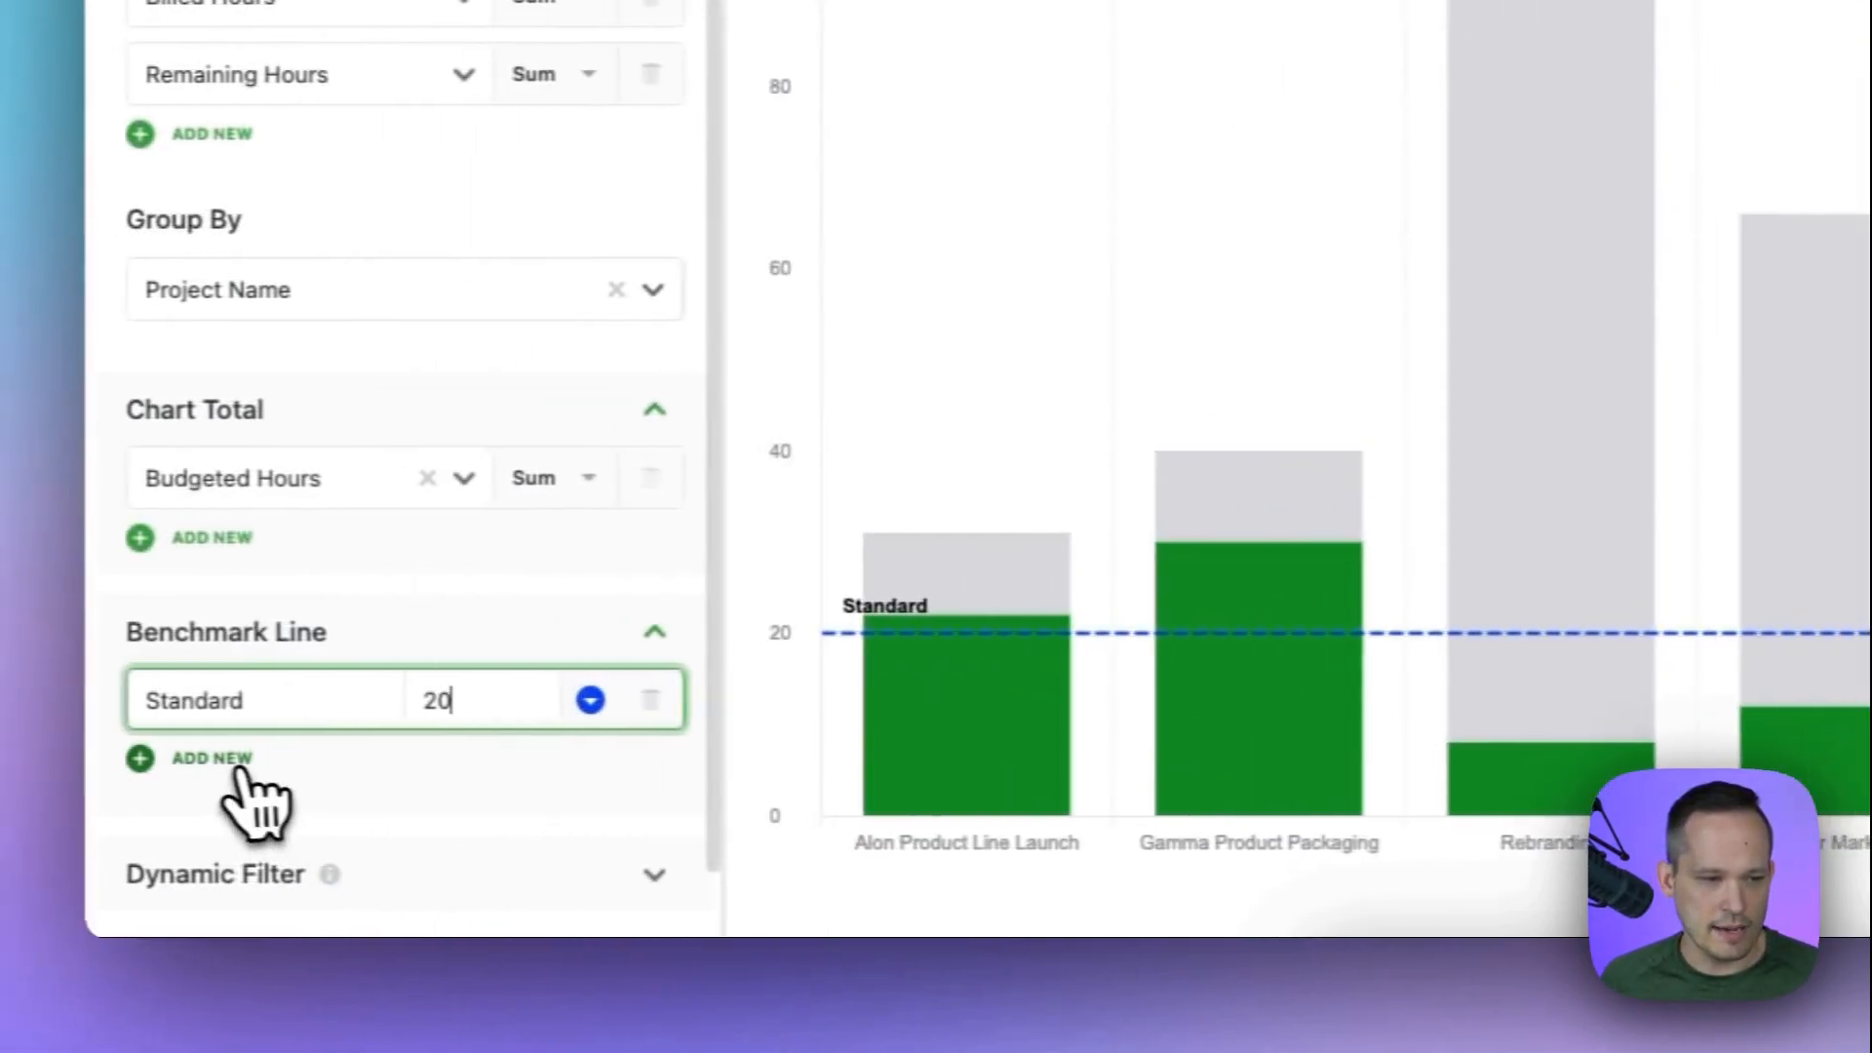
Add a second benchmark line named Enterprise with a value of 80.
left_click(241, 762)
left_click(250, 773)
type("Enterprise")
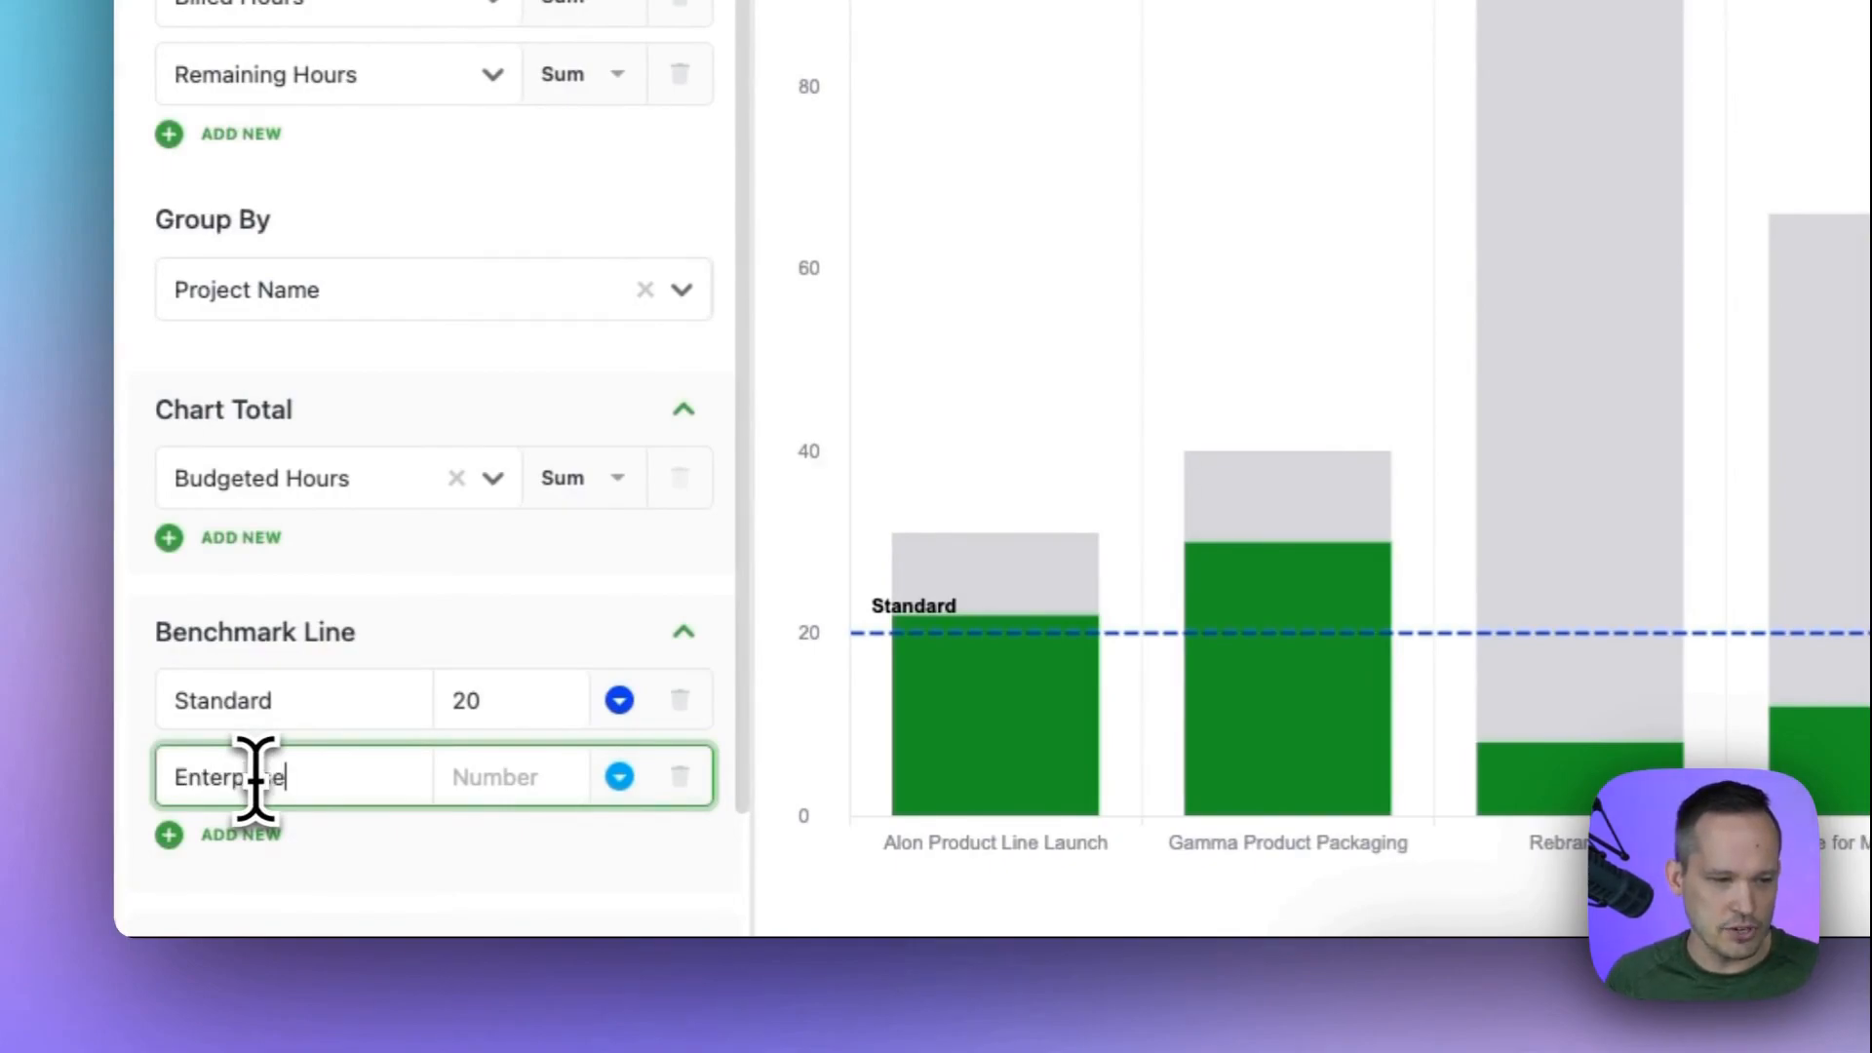
left_click(506, 783)
type("80")
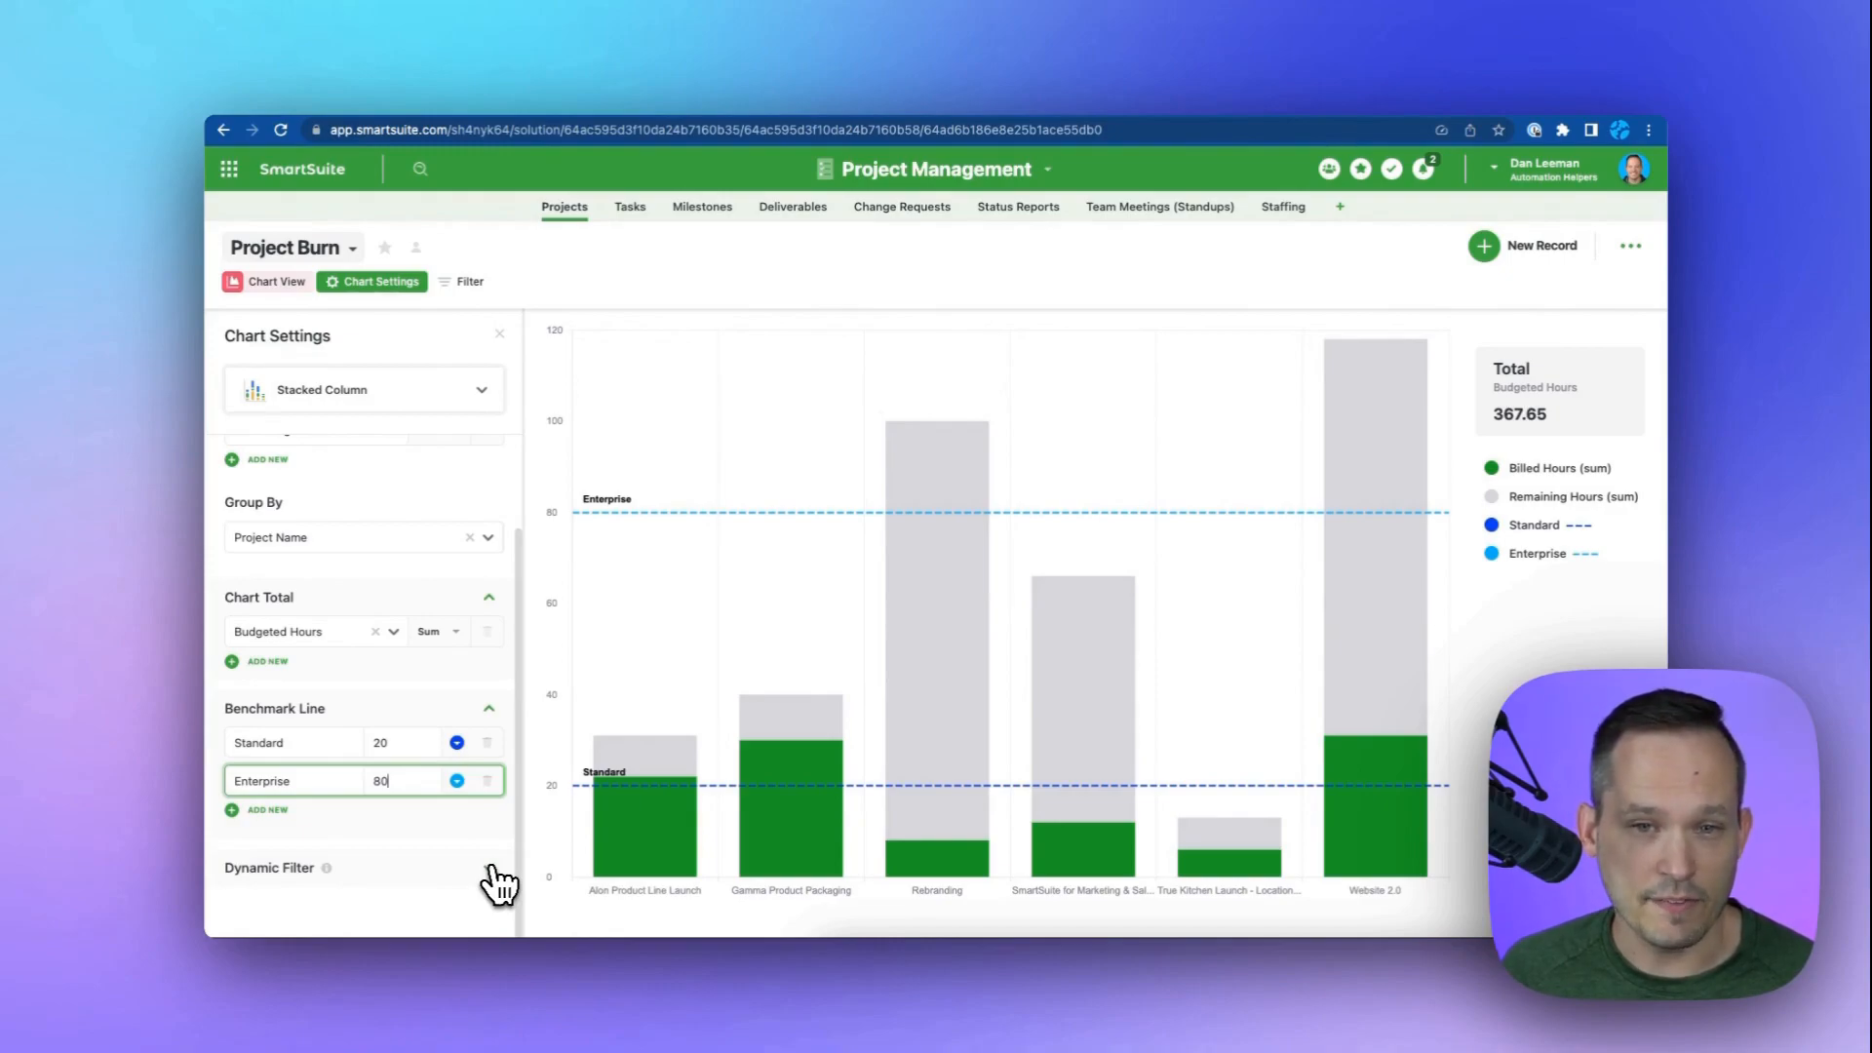
Add a dynamic filter on the Due Date field and close the chart settings.
left_click(492, 868)
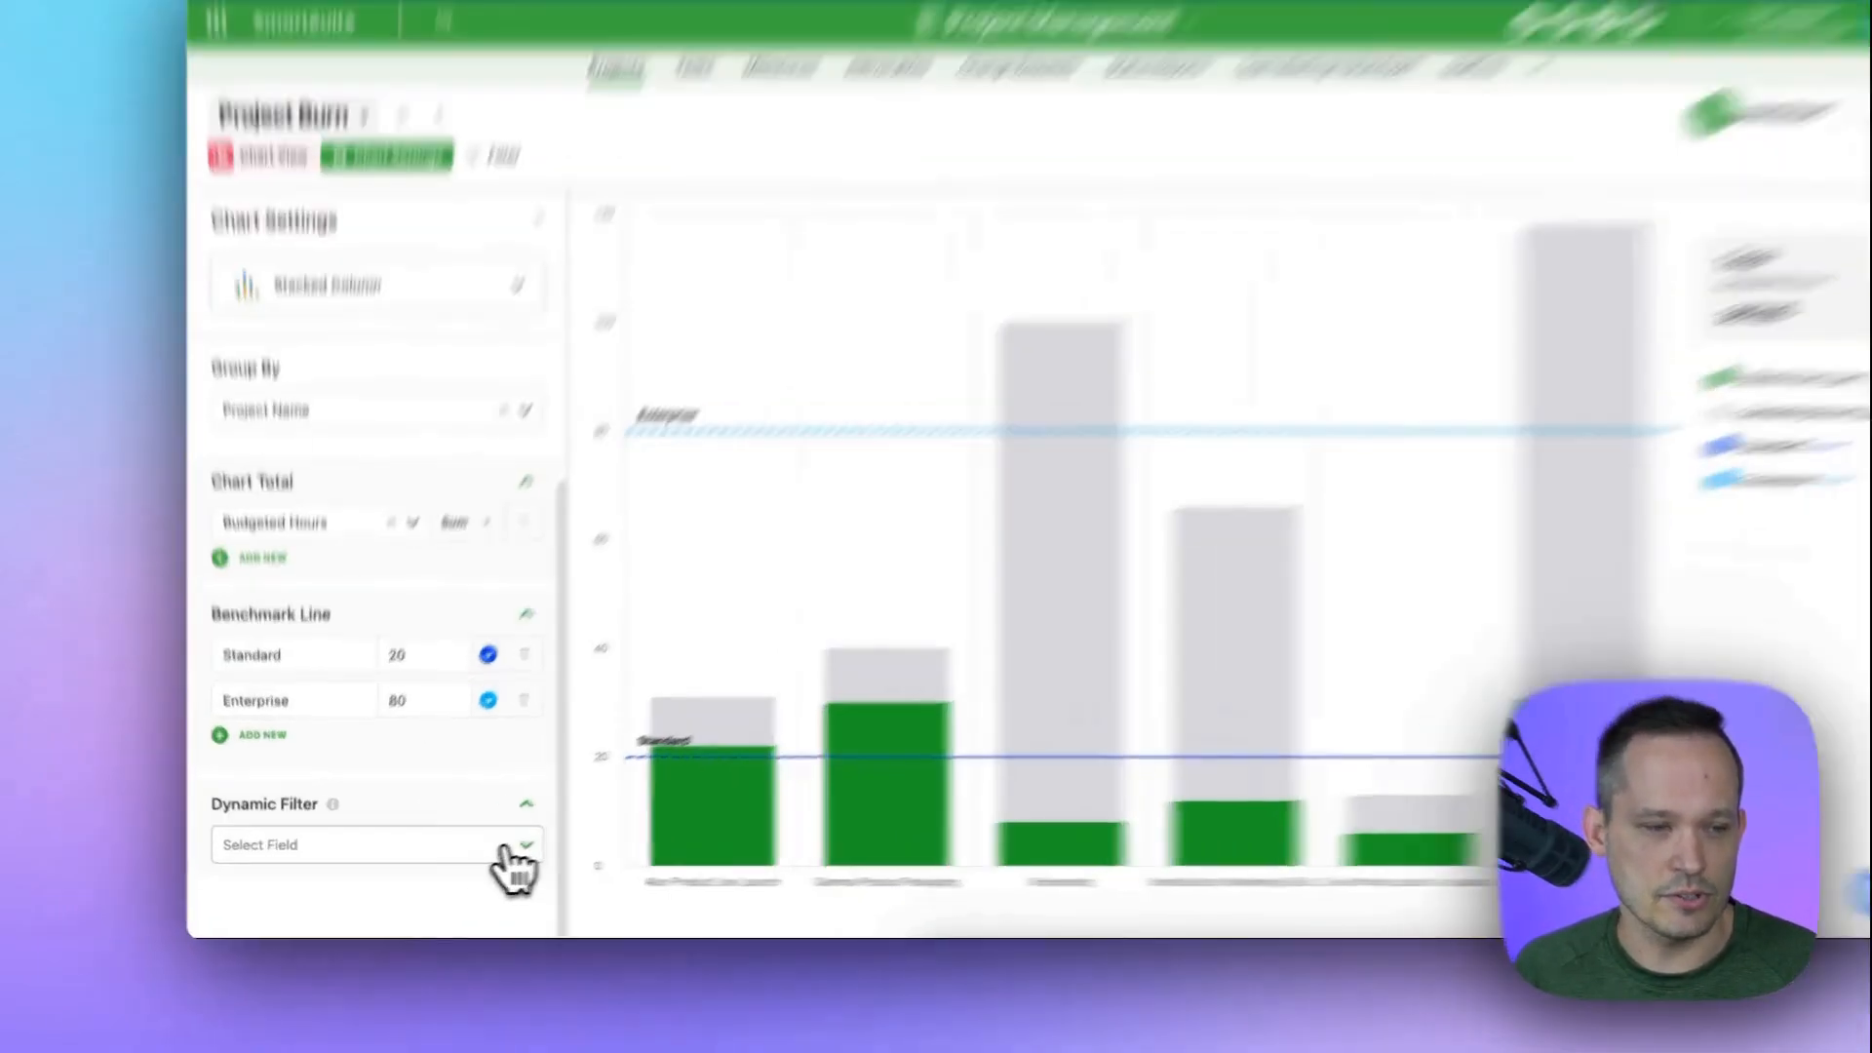
left_click(470, 871)
left_click(330, 668)
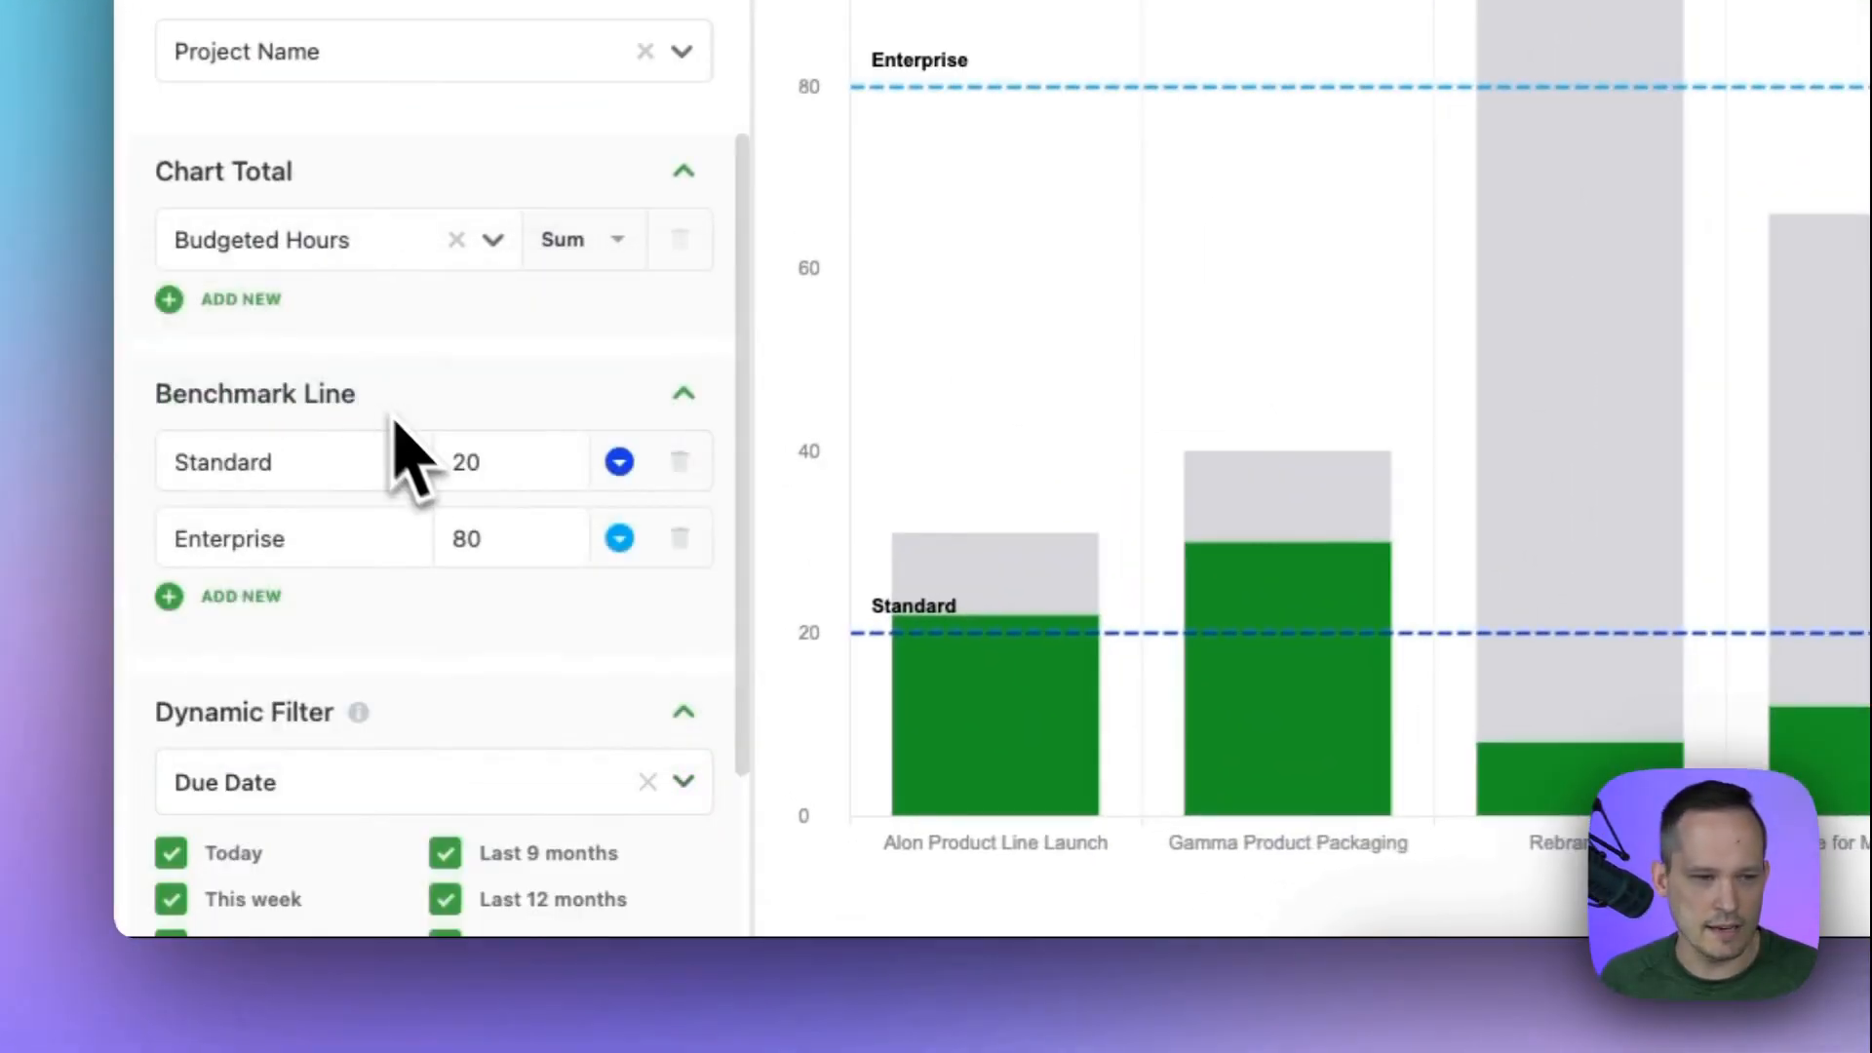
scroll(501, 689, "down", 3)
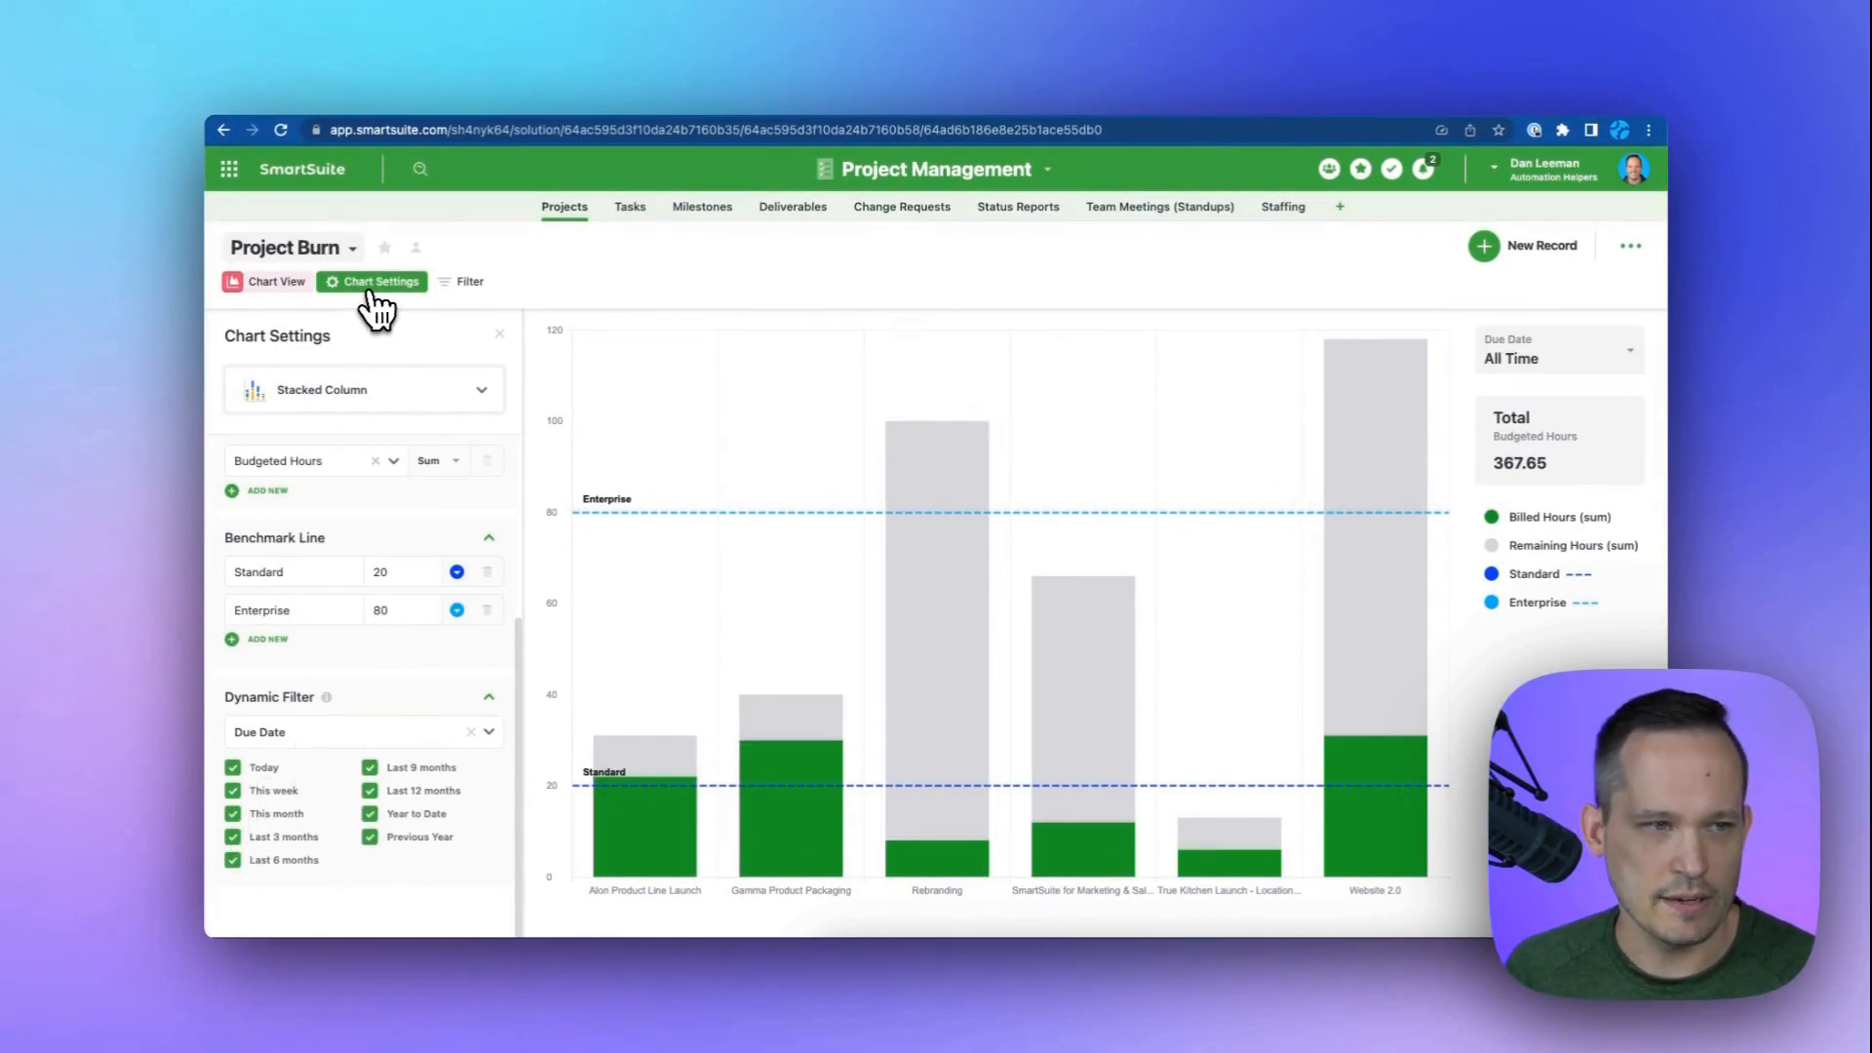
left_click(373, 292)
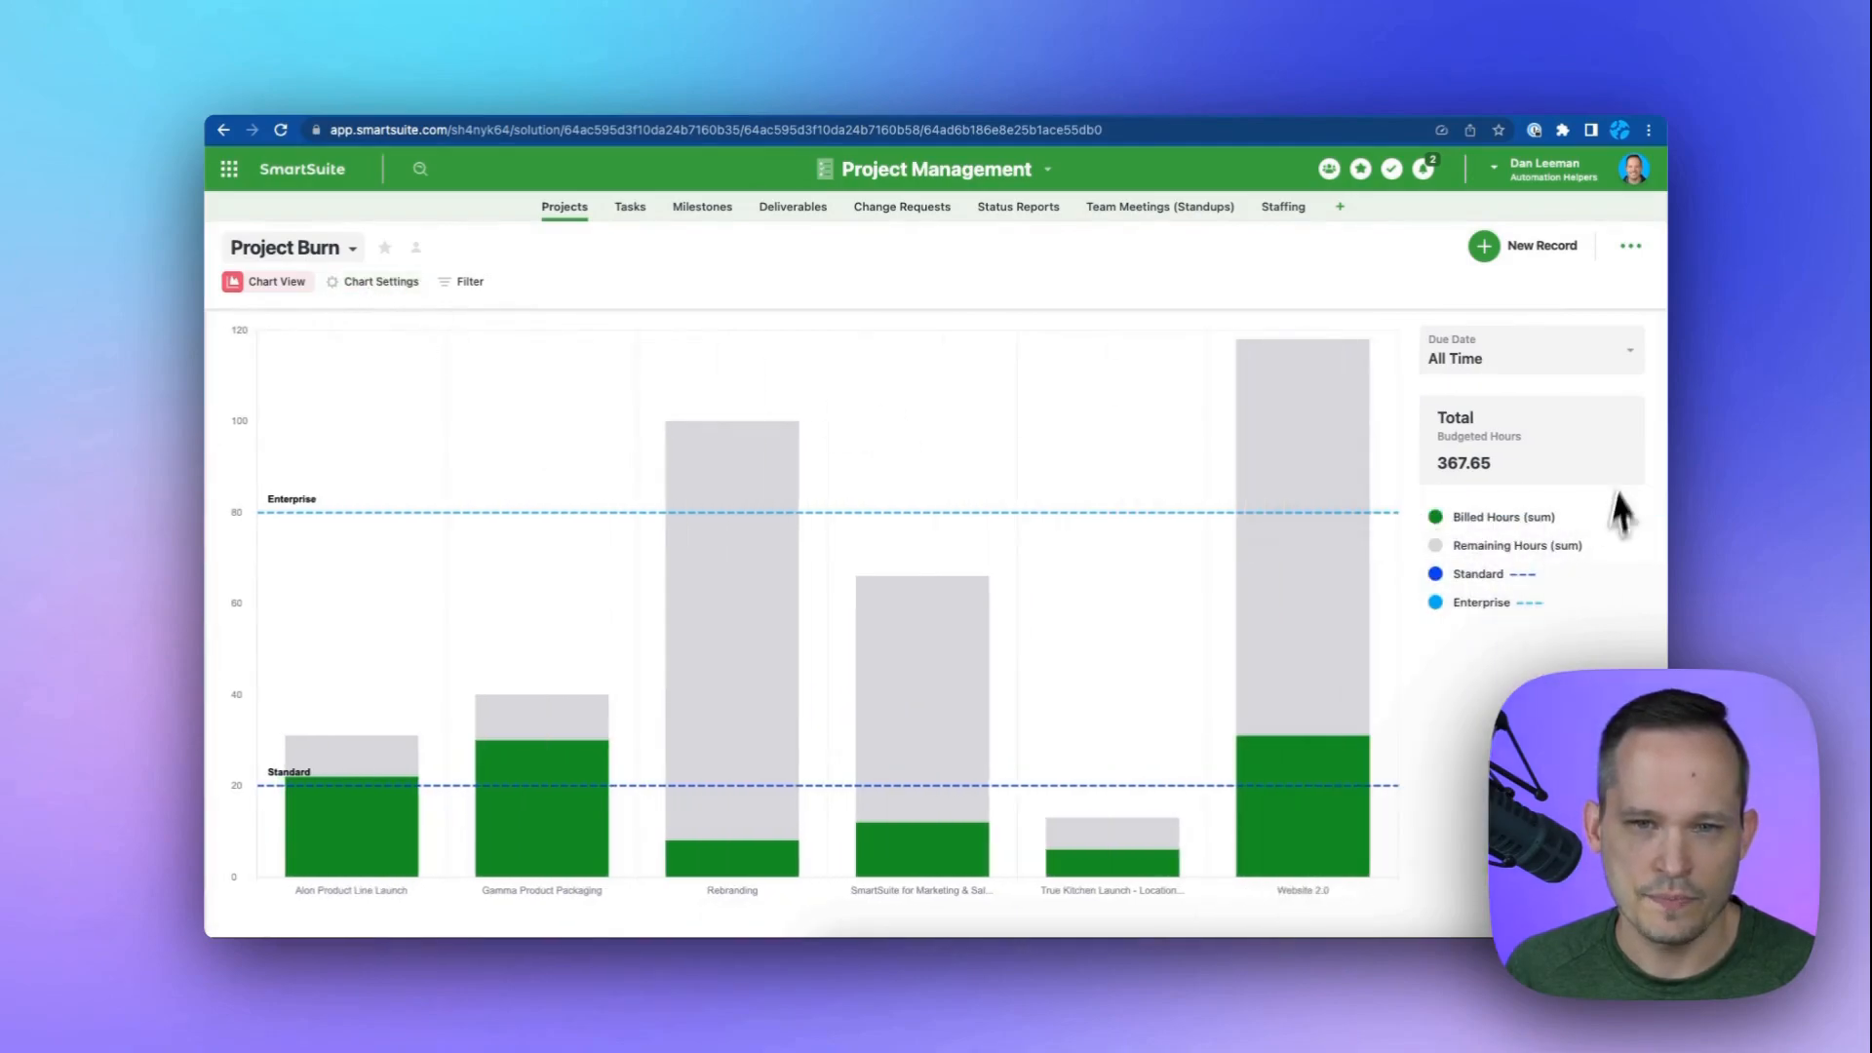
Preview the chart with the Due Date filter set to This month, then switch it back to All Time.
left_click(1594, 368)
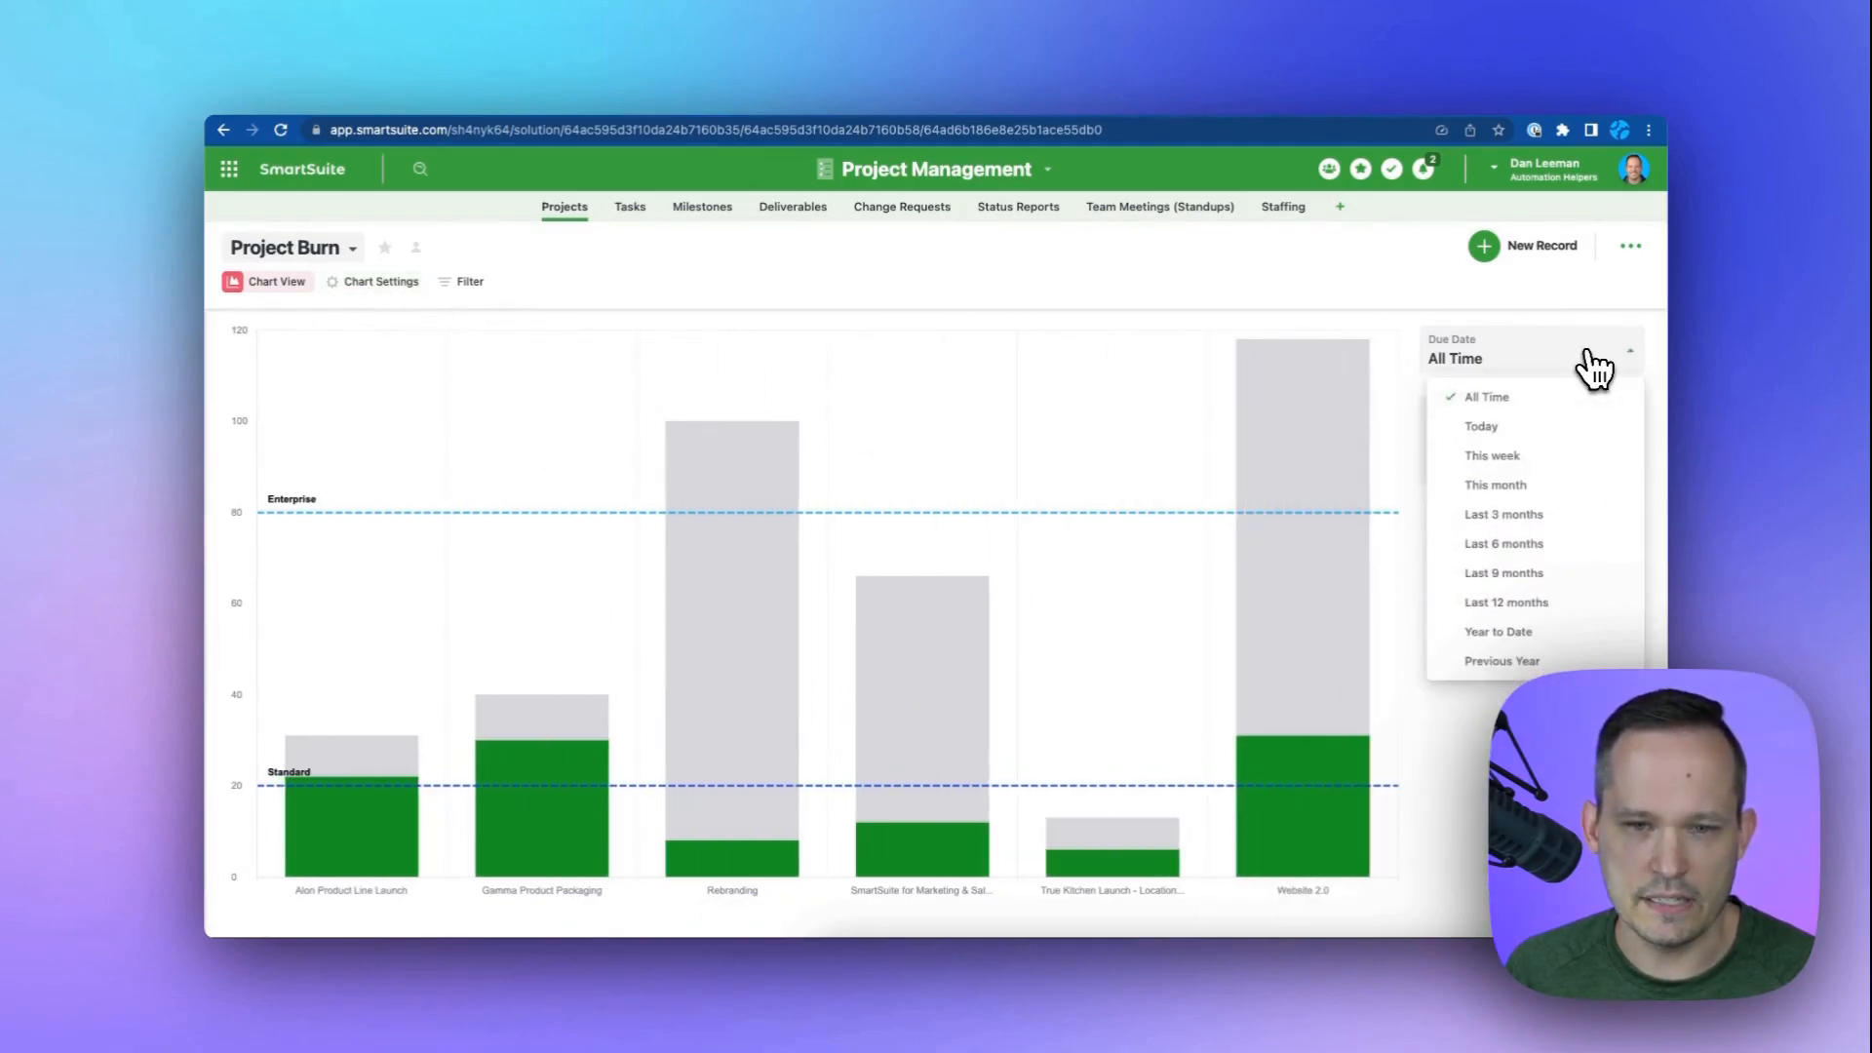
left_click(1519, 486)
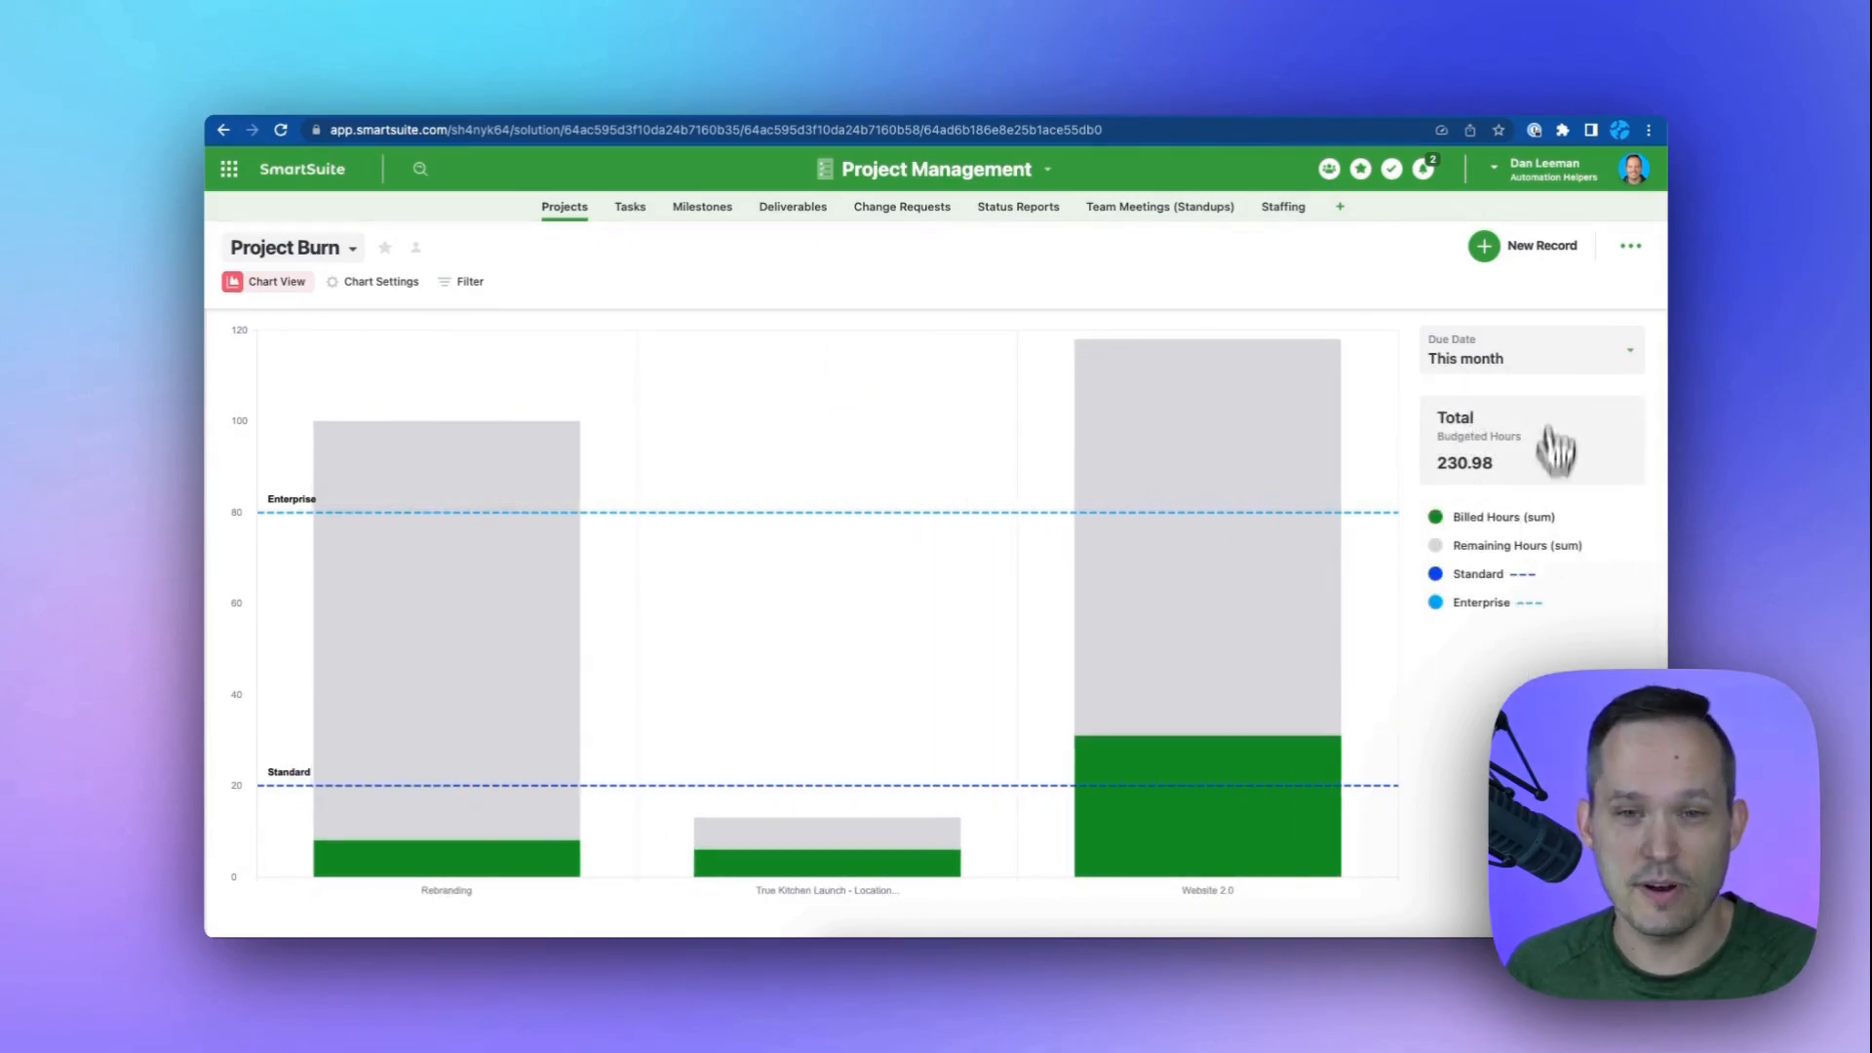
left_click(1545, 367)
left_click(1540, 398)
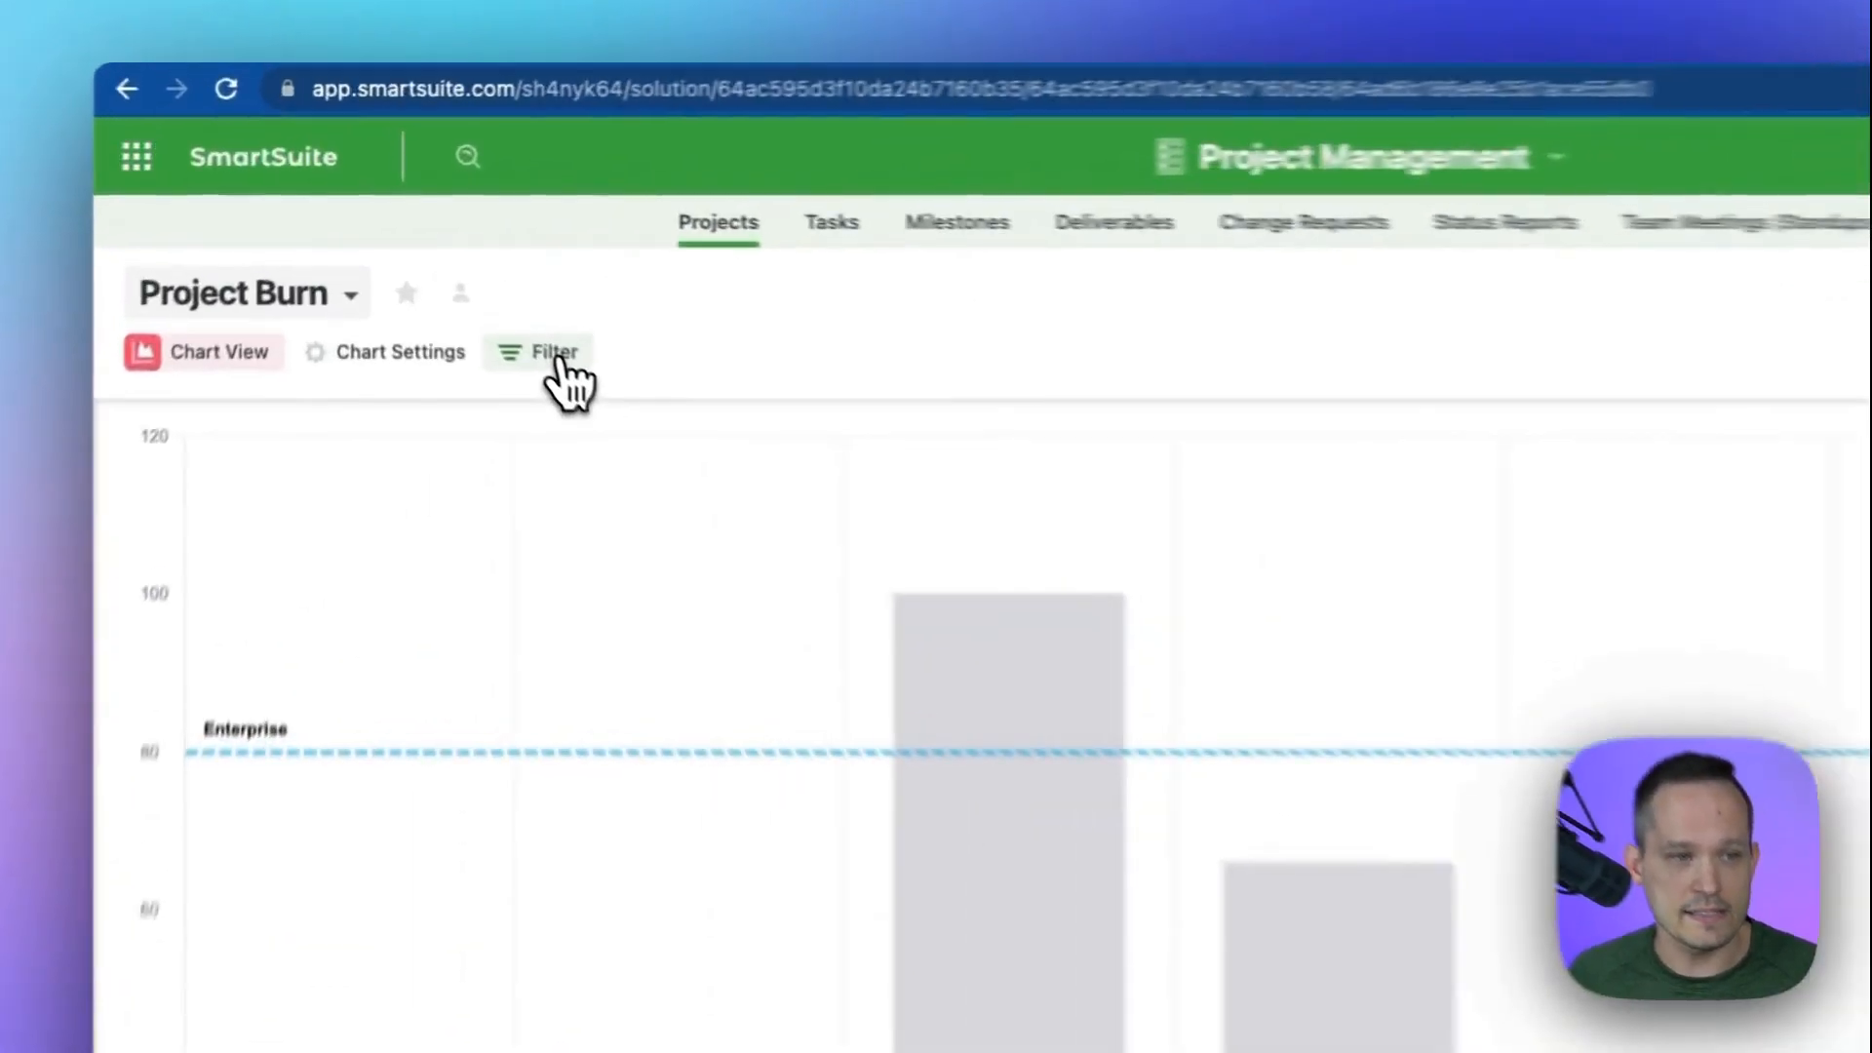
Filter the view to records where Stage is not Planning.
left_click(472, 283)
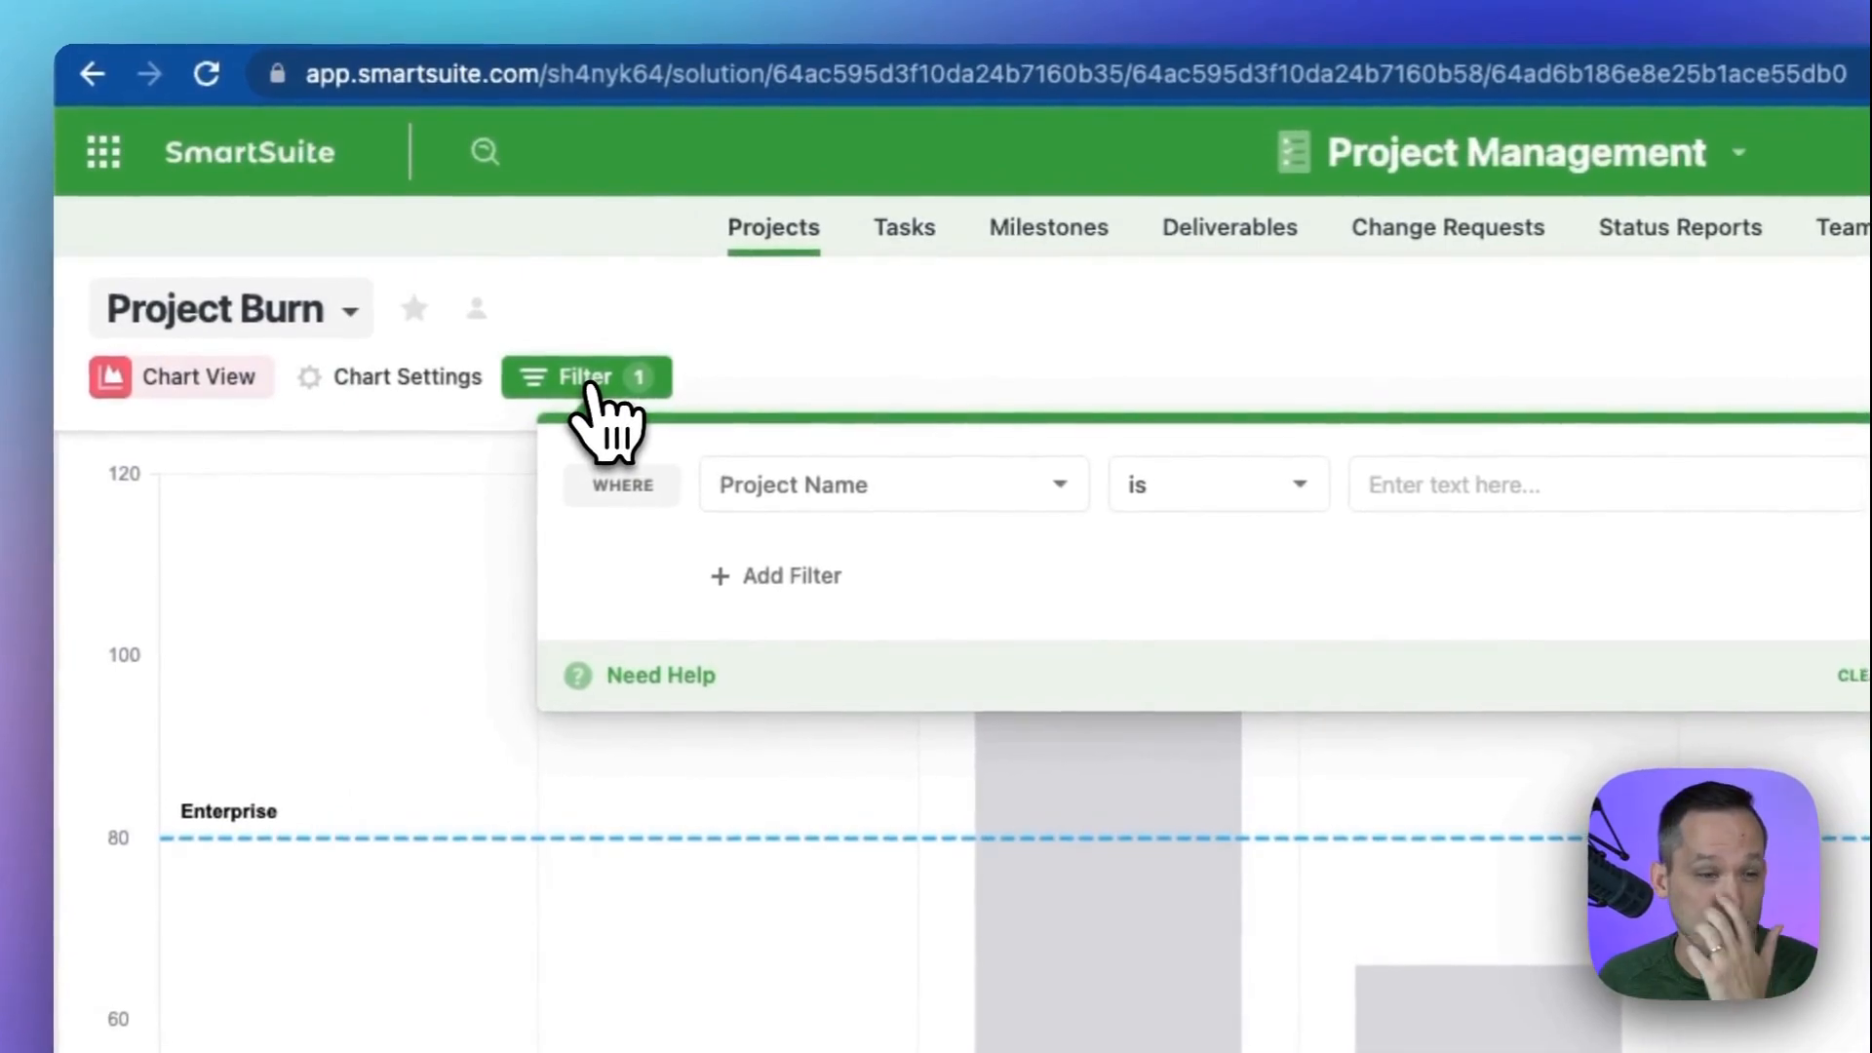
left_click(873, 495)
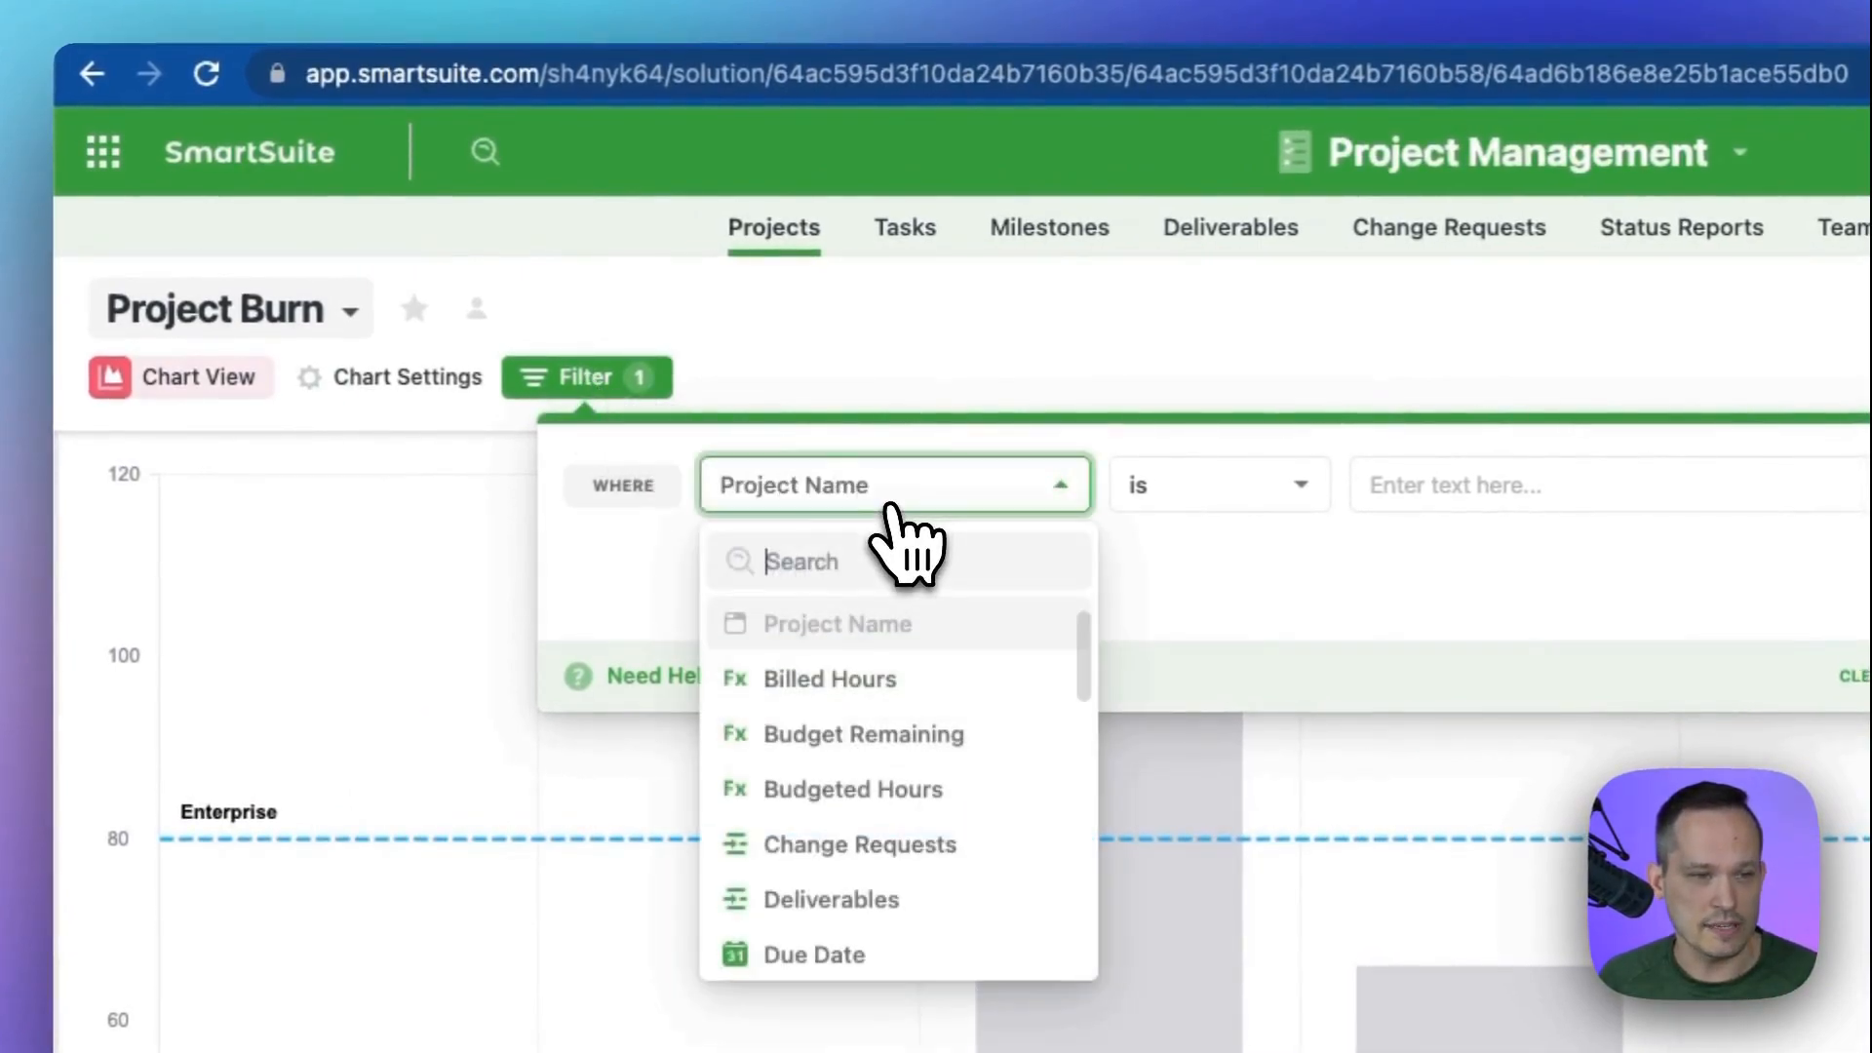
type("stage")
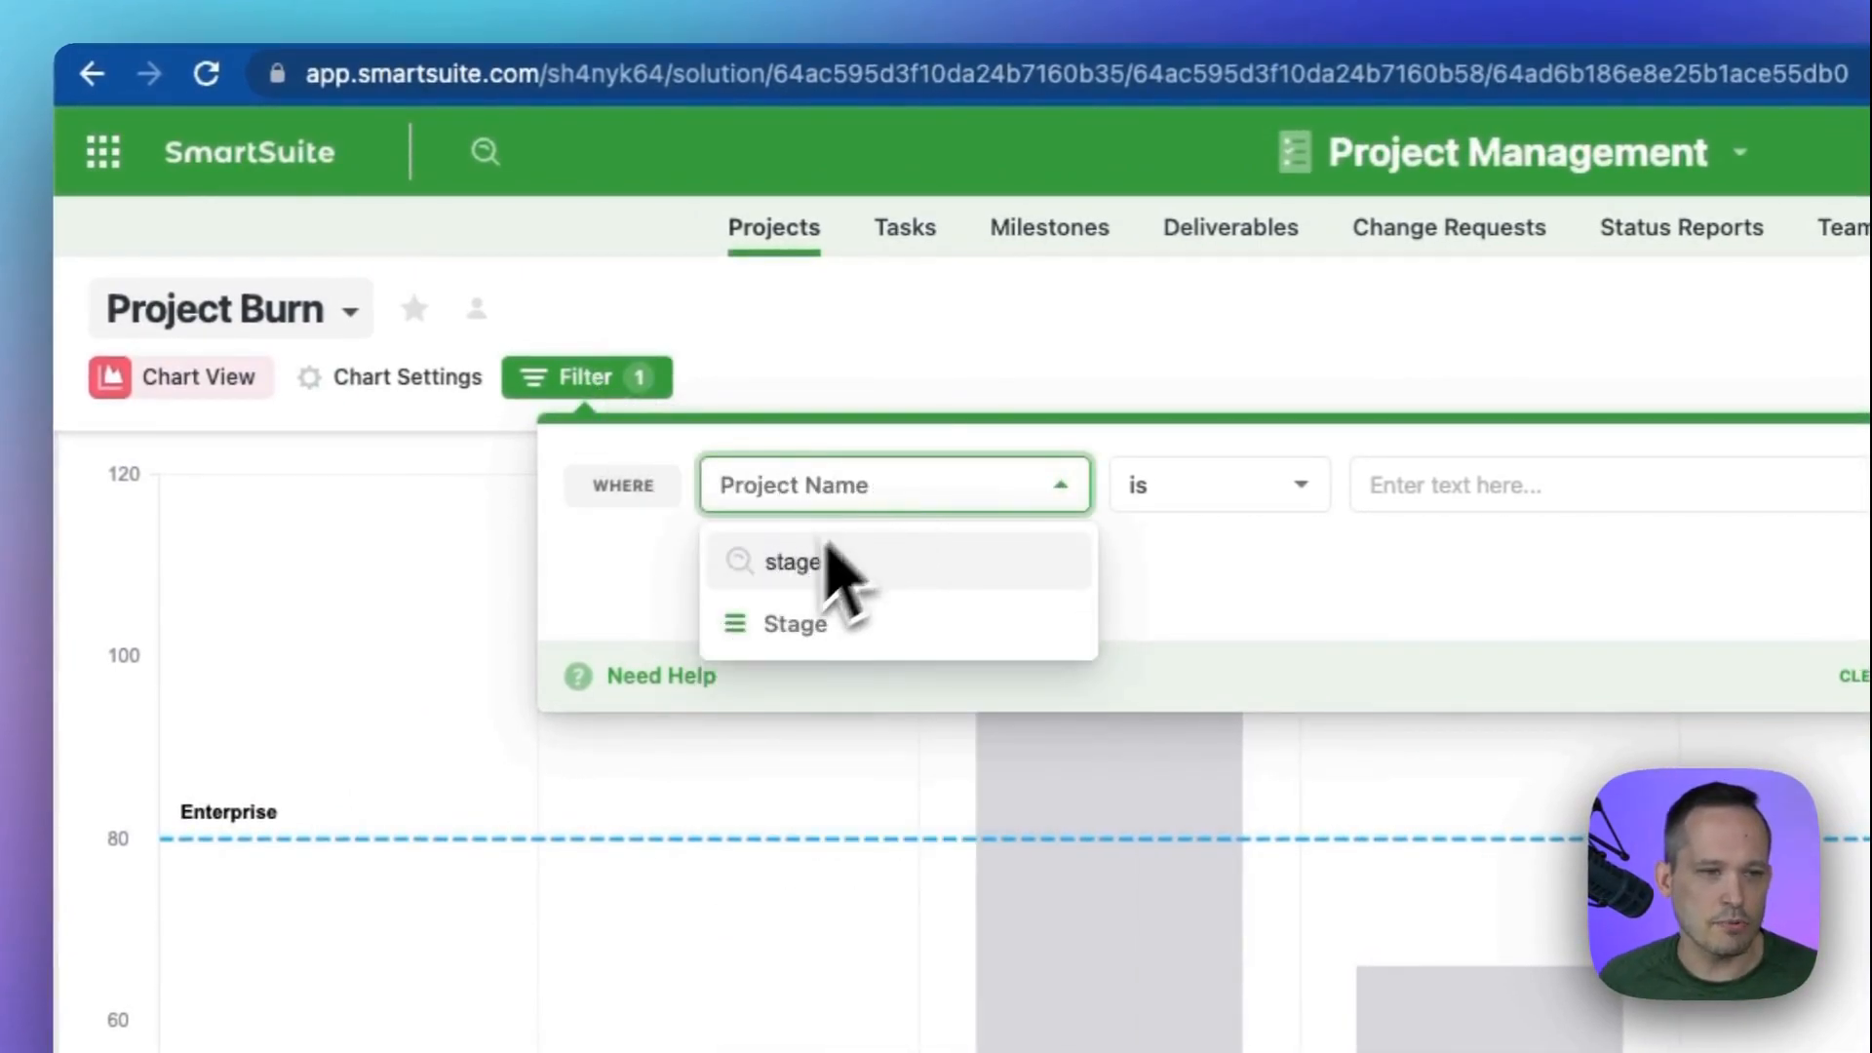
left_click(836, 634)
left_click(1230, 487)
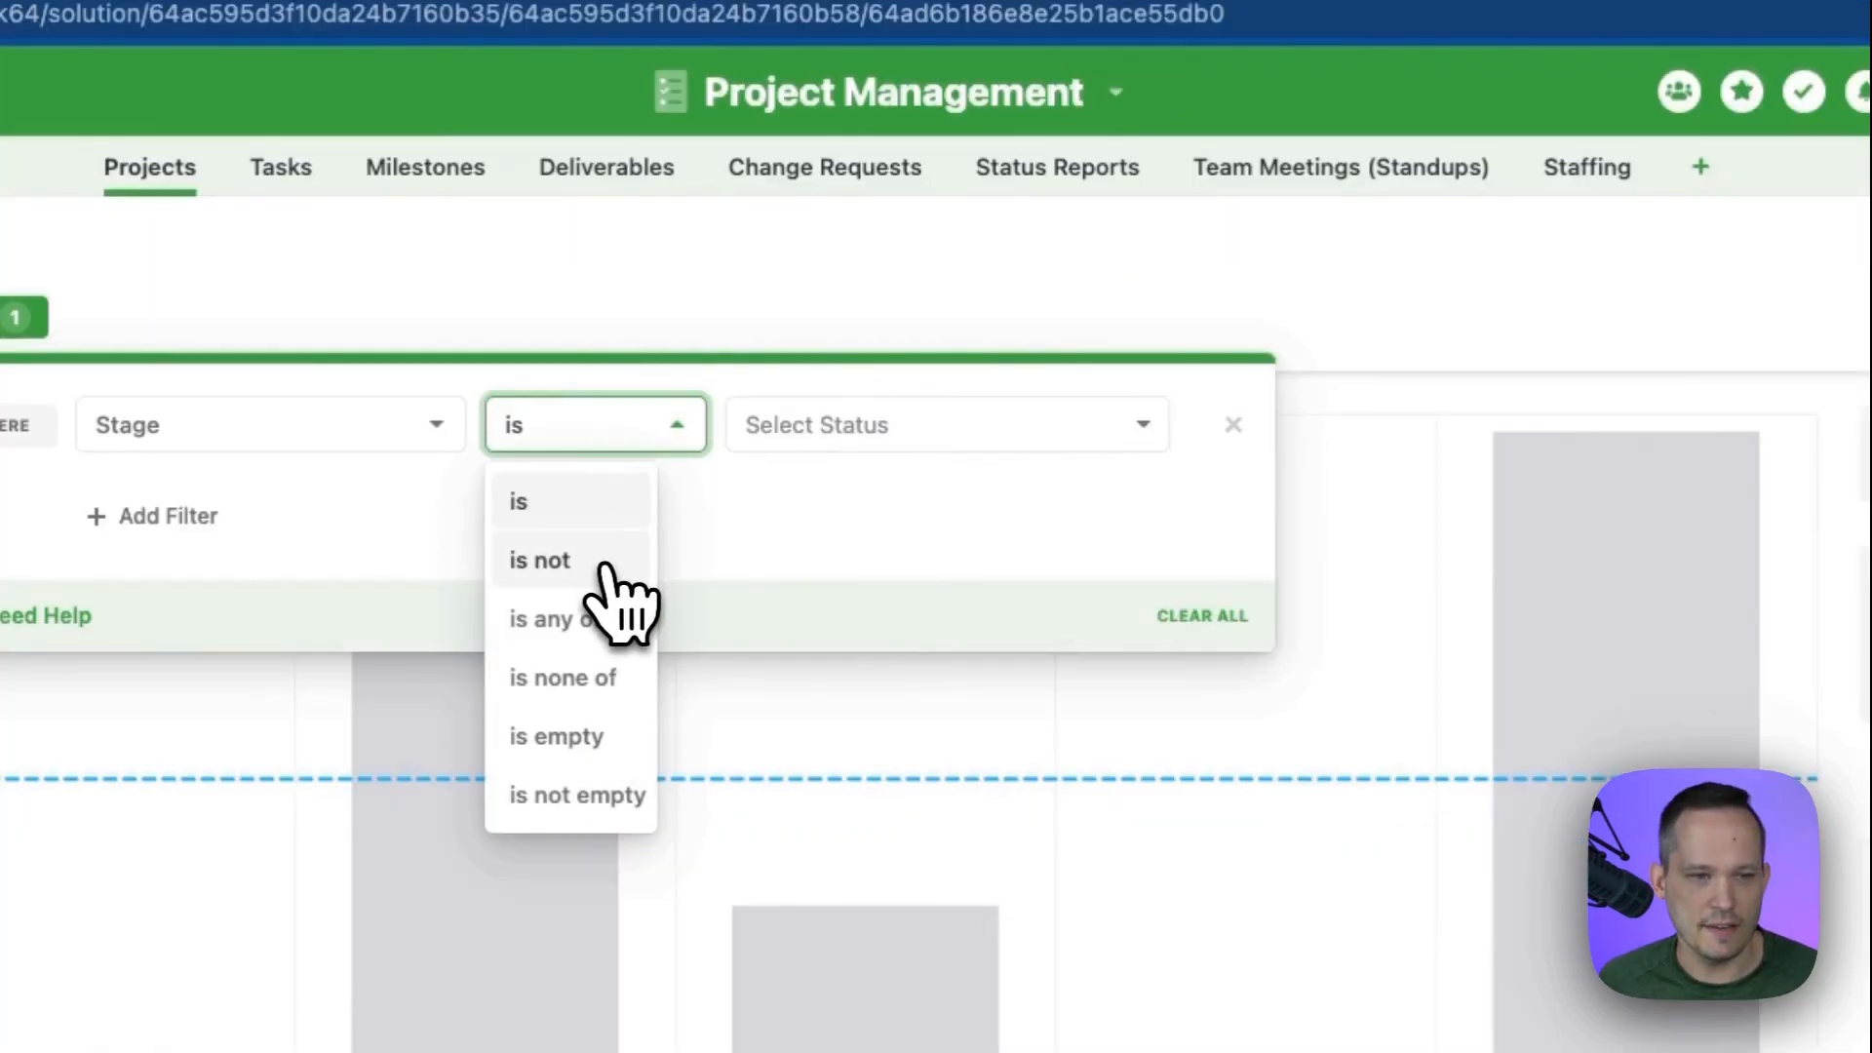
left_click(605, 563)
left_click(857, 441)
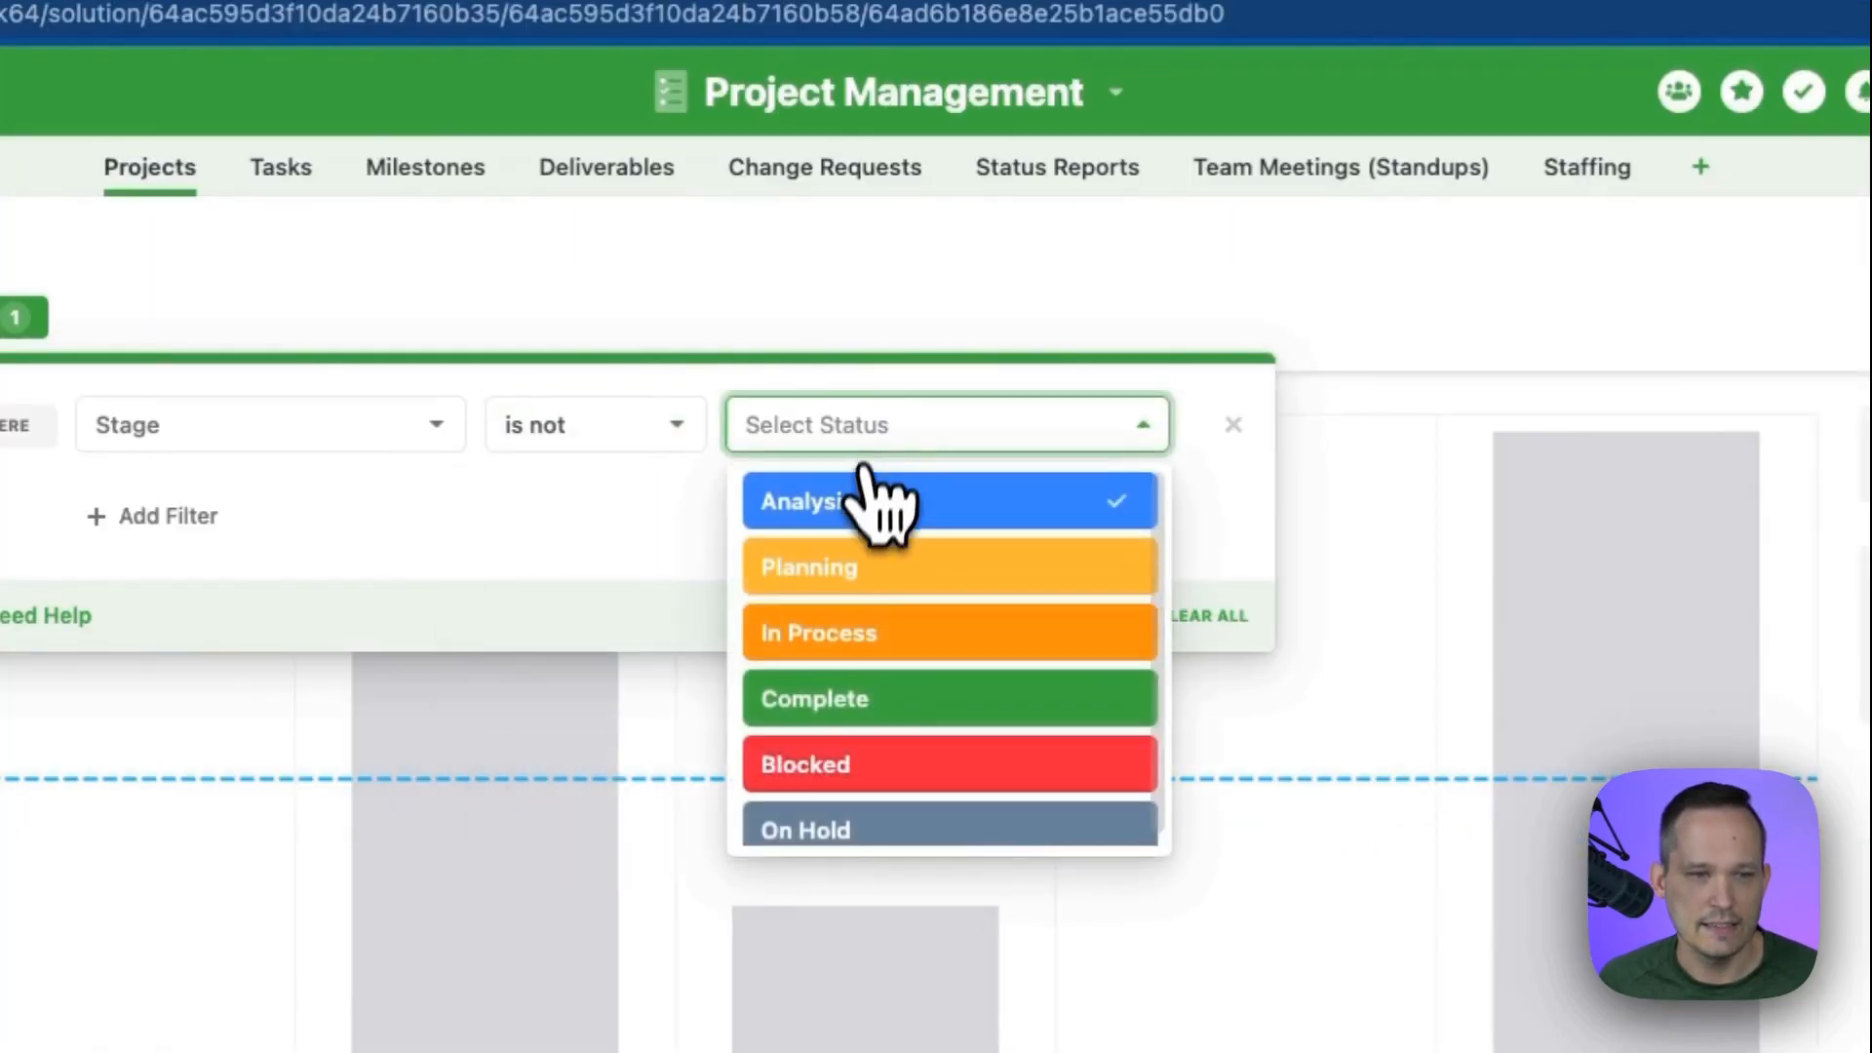
left_click(858, 575)
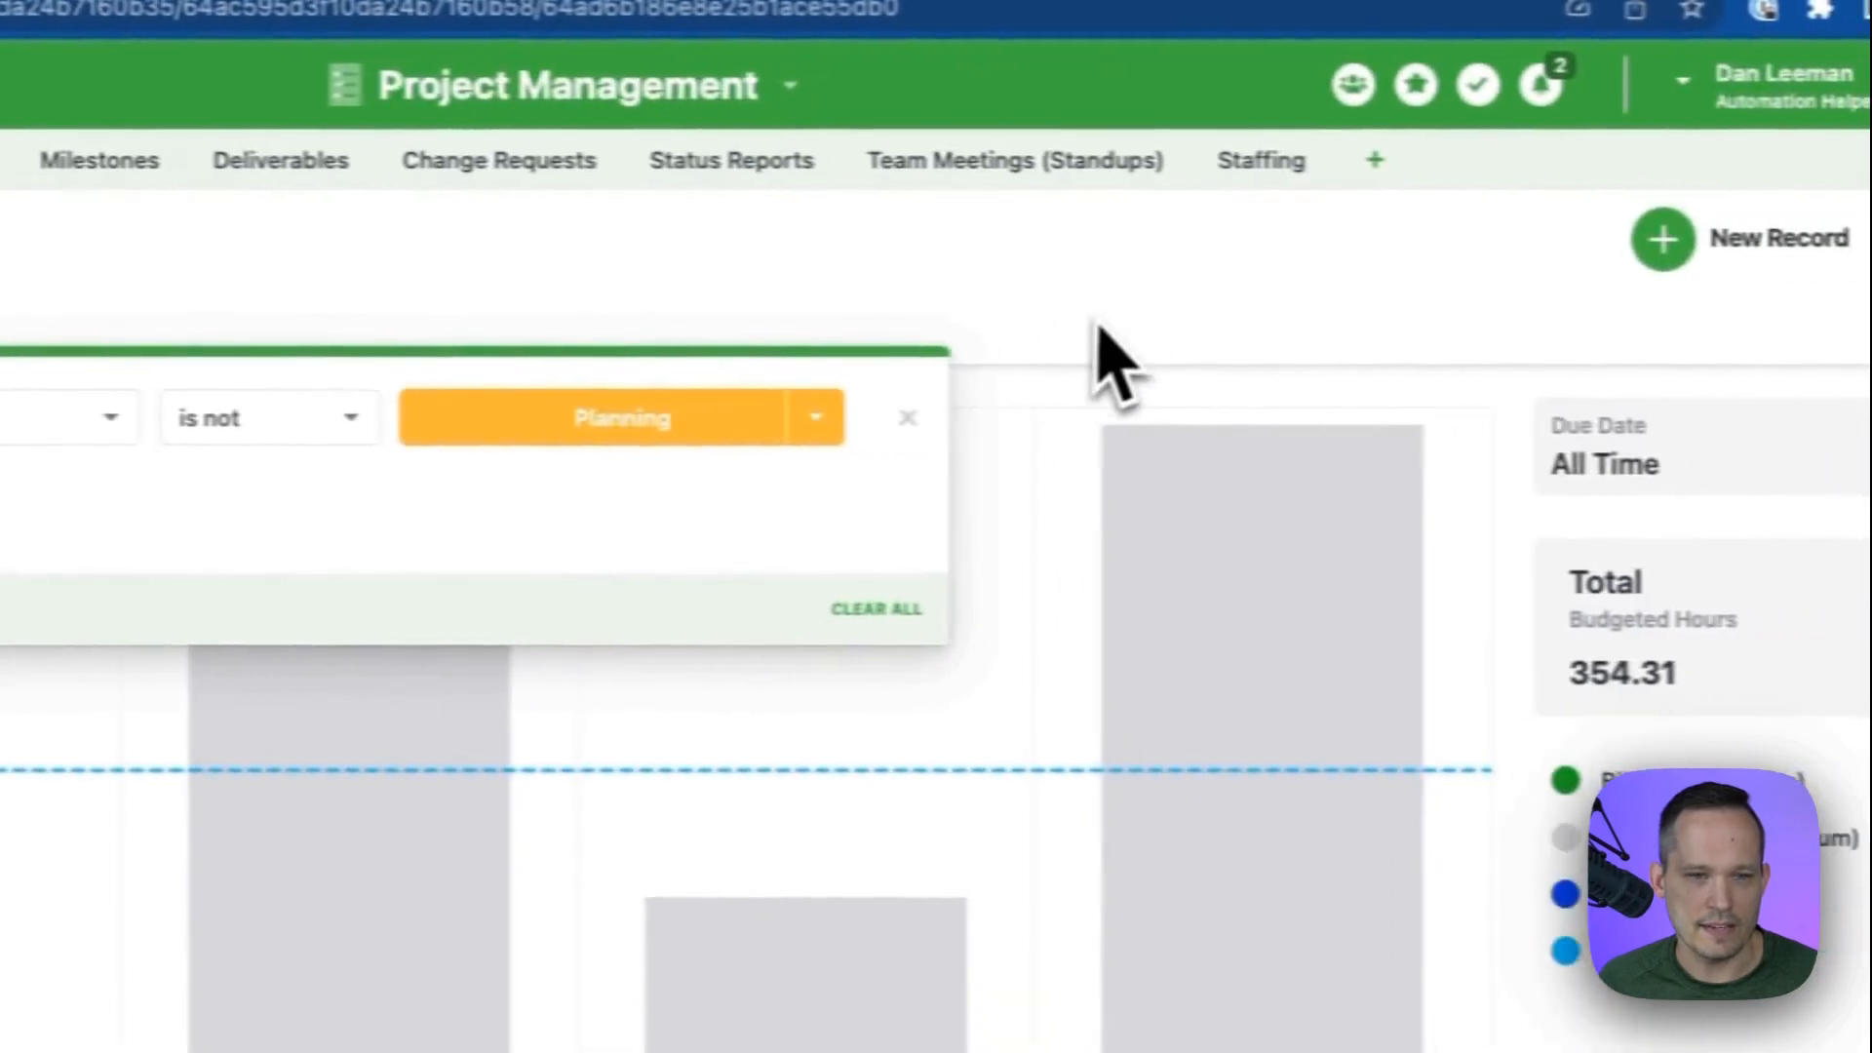
left_click(1437, 324)
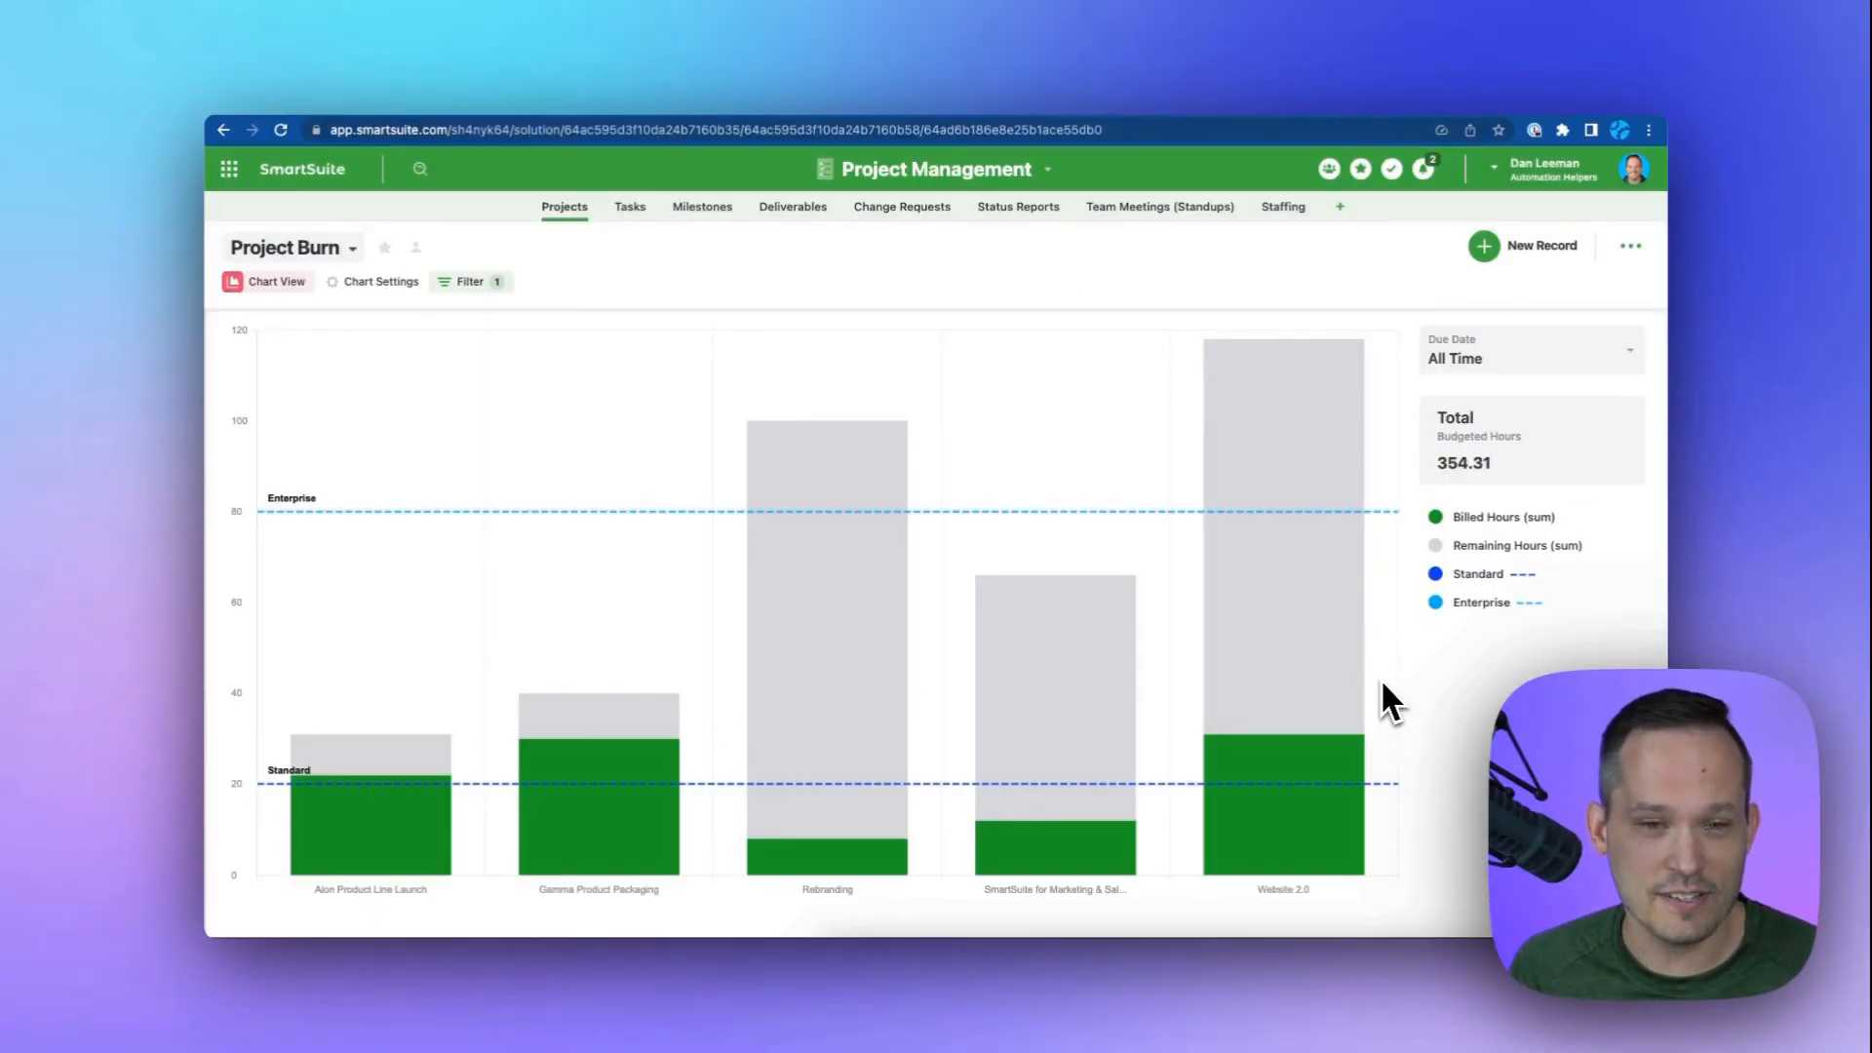
Open the records behind the Website 2.0 remaining-hours segment and close the popup.
left_click(1341, 665)
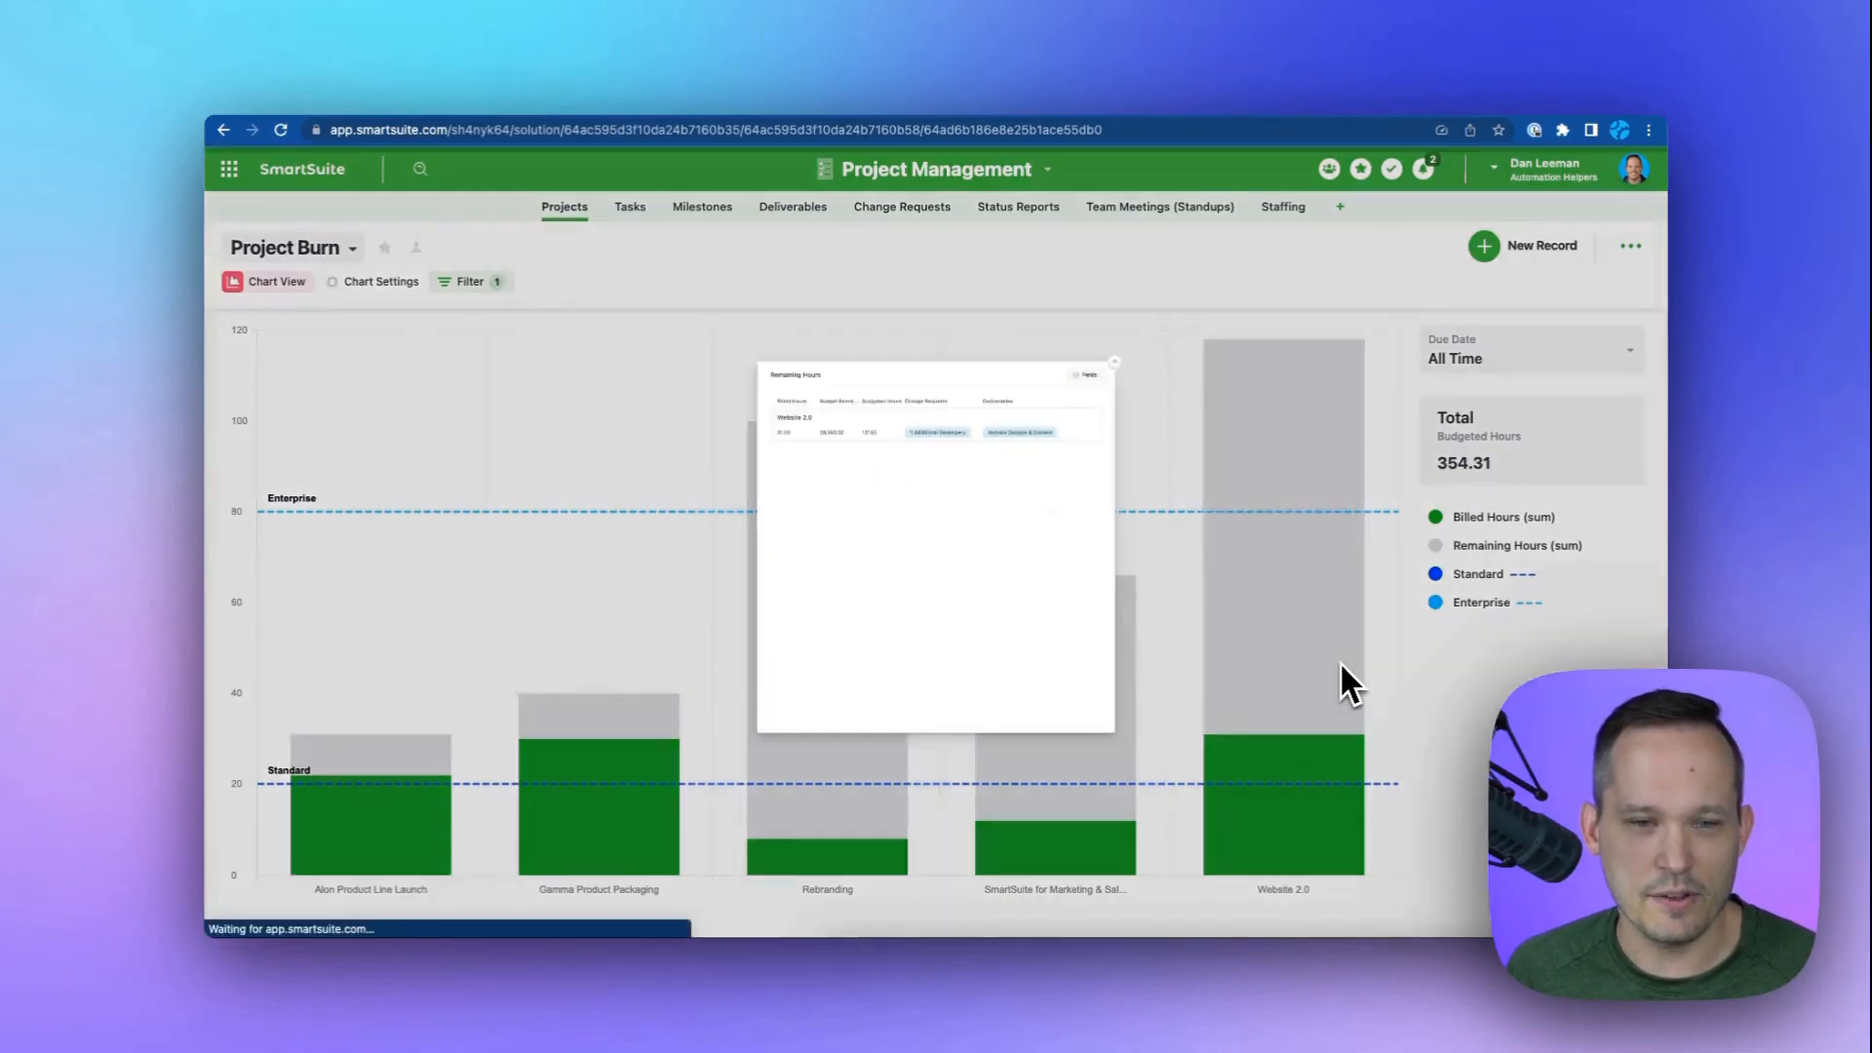
left_click(1294, 184)
left_click(1560, 366)
left_click(1558, 363)
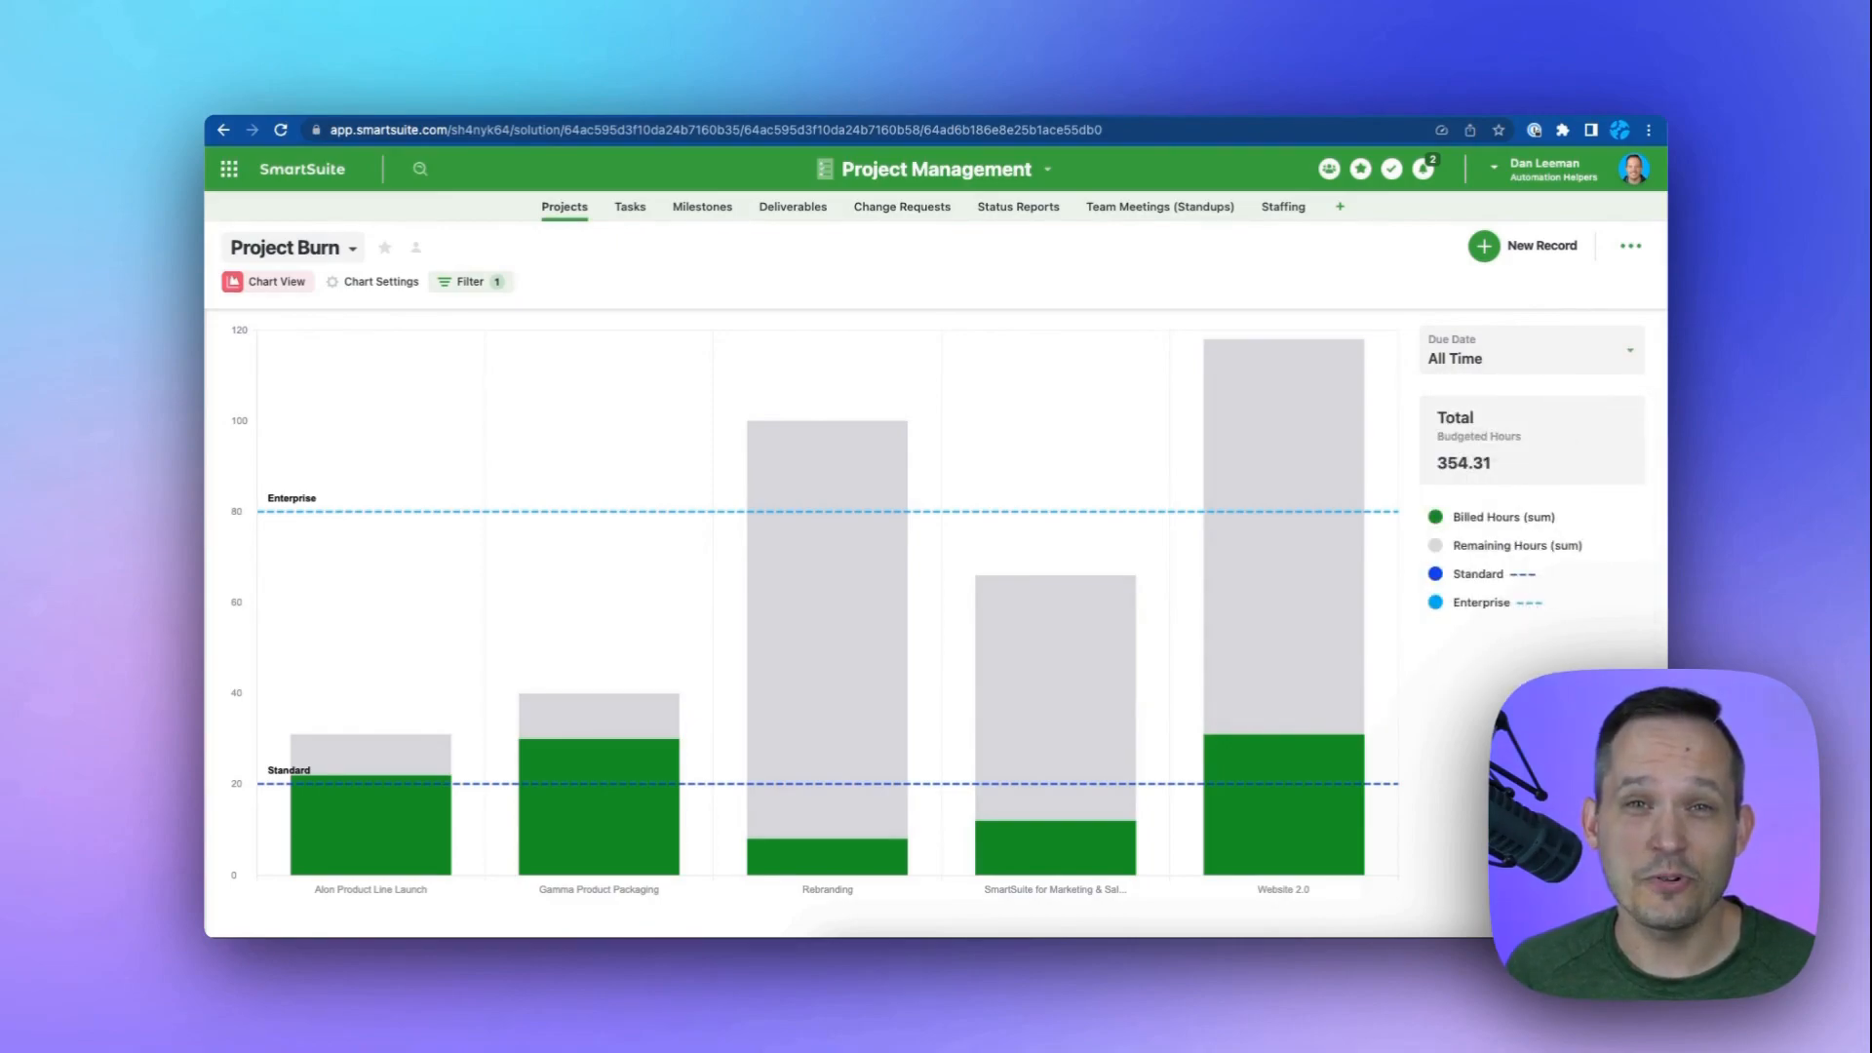
Open the views list to review where the Project Burn view sits, then close it.
left_click(354, 252)
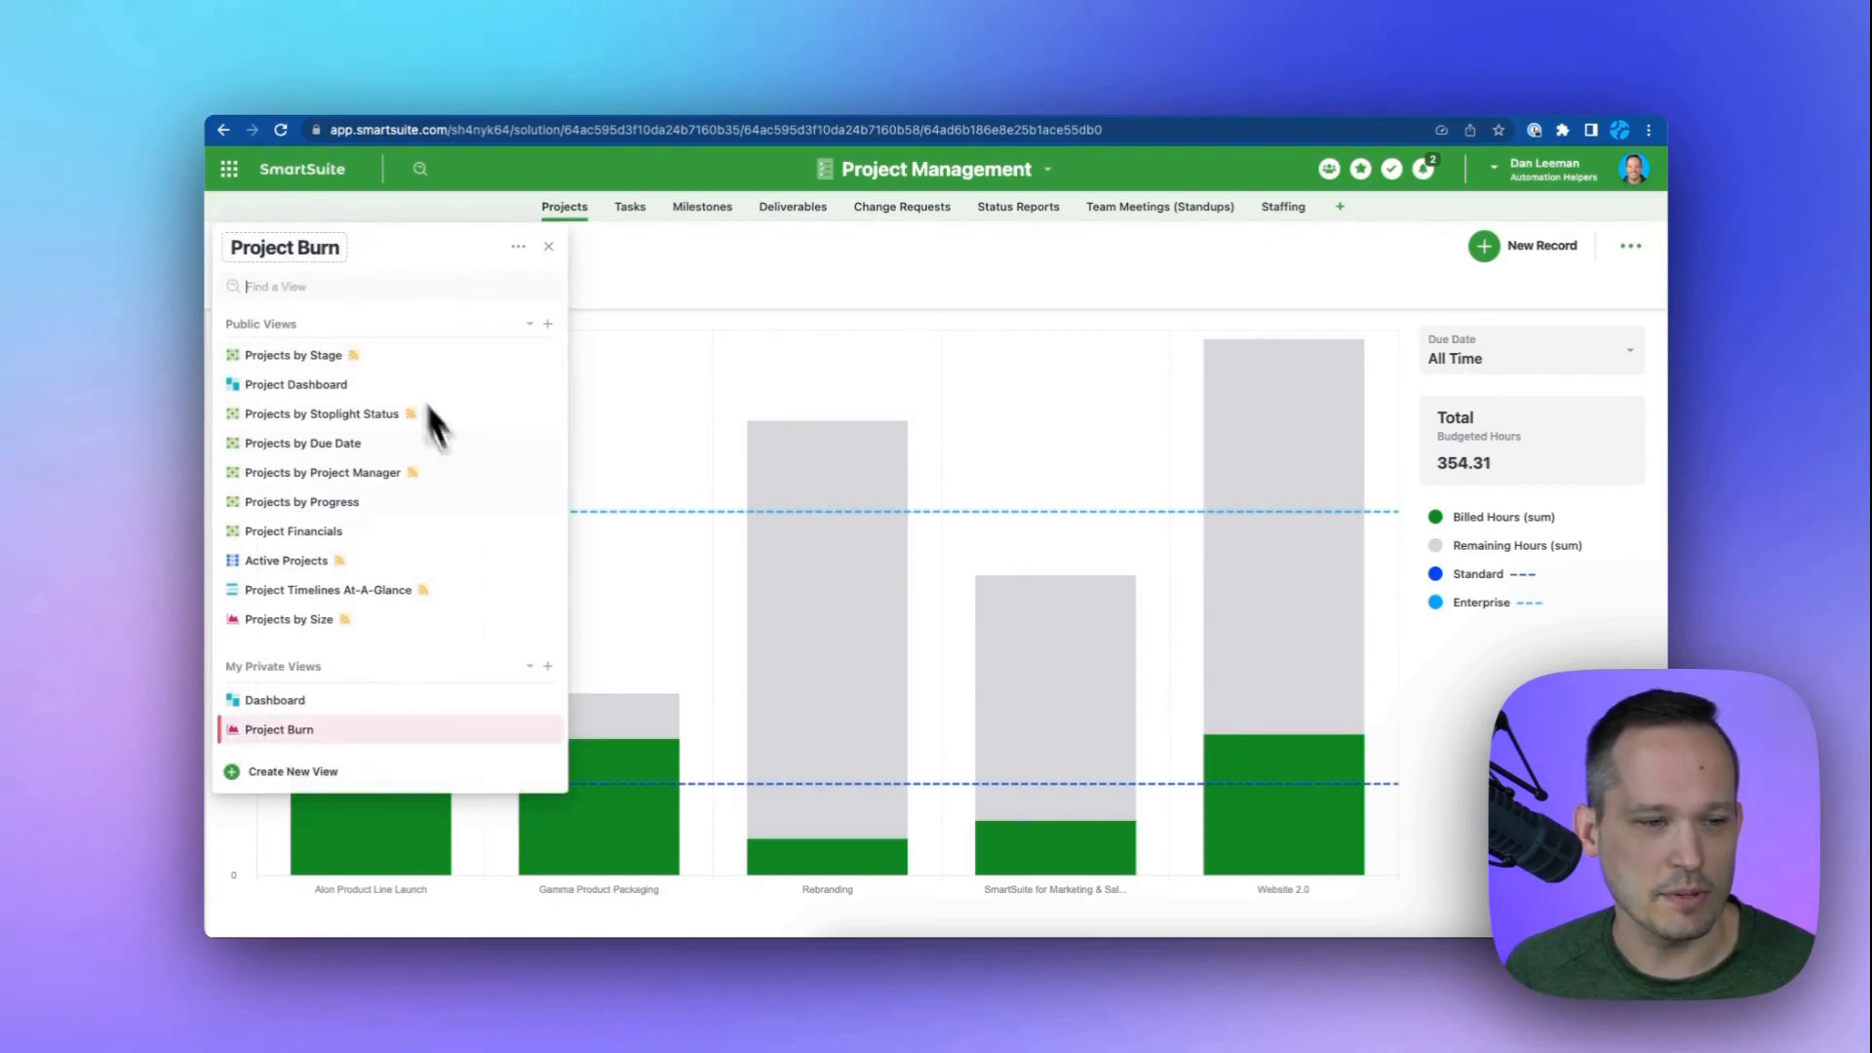
left_click(548, 666)
left_click(735, 273)
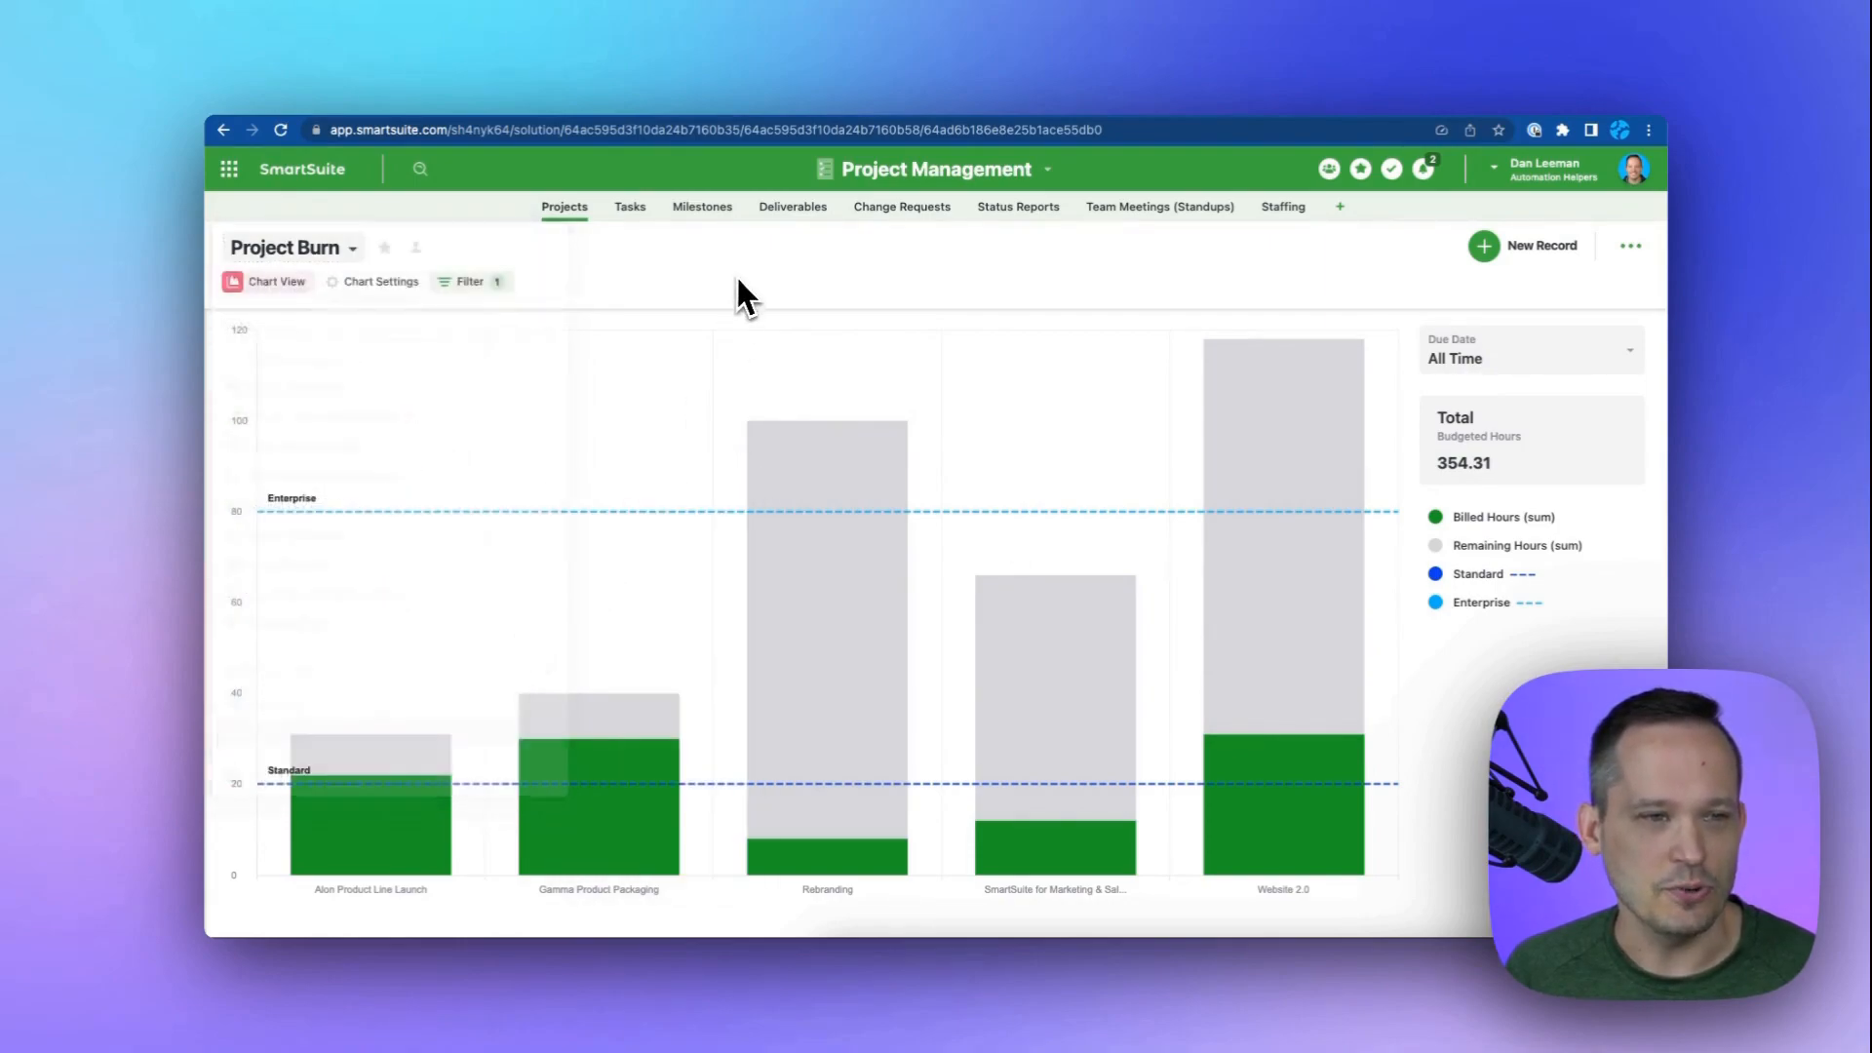